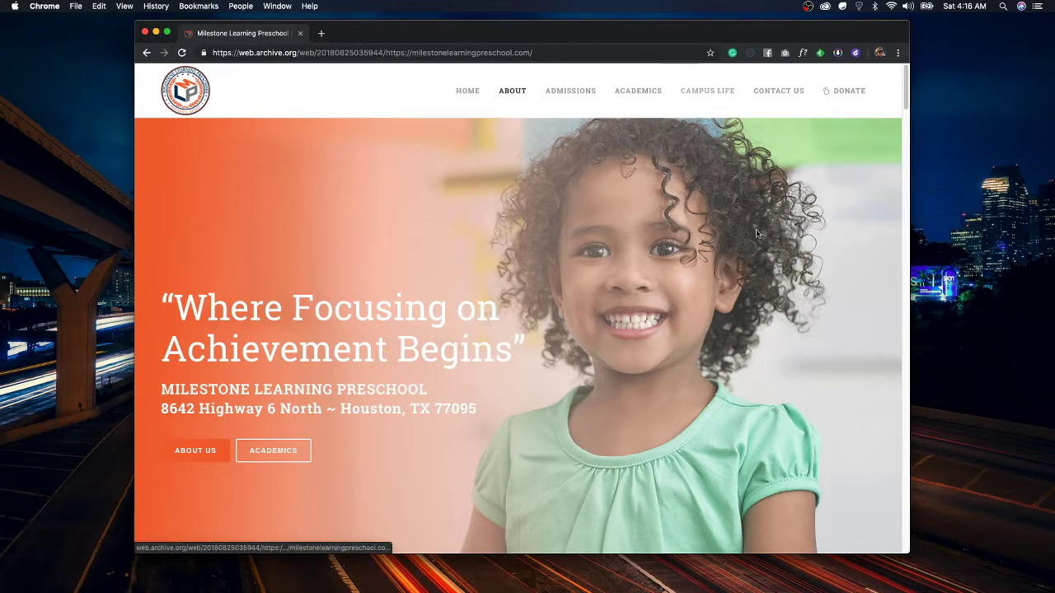
Examine the archived Milestone Learning Preschool homepage, including its hero banner, board message and uniform sections
scroll(758, 232, "down", 15)
scroll(762, 231, "up", 20)
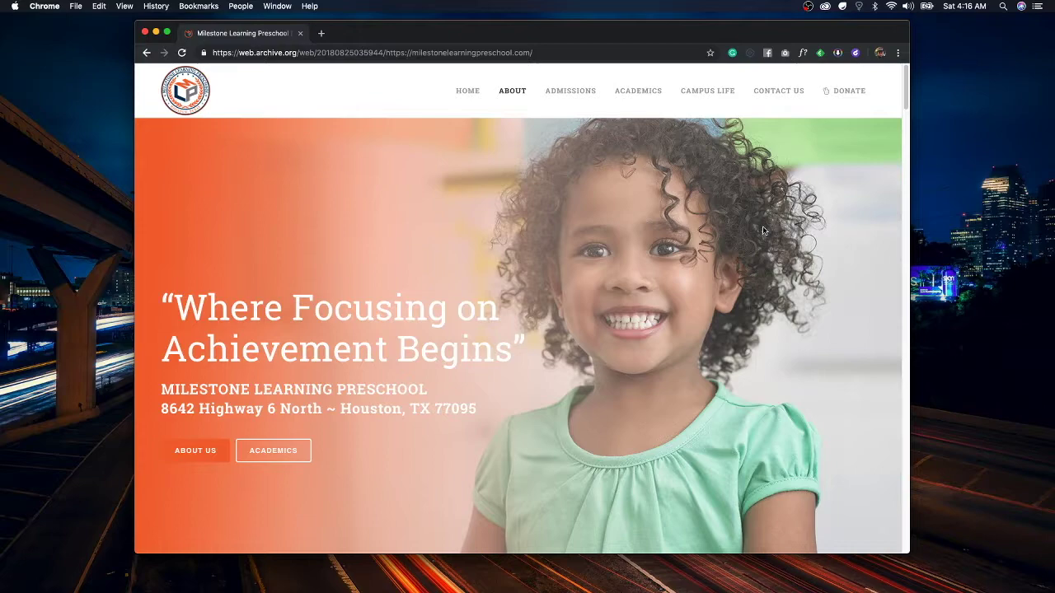
scroll(714, 259, "down", 8)
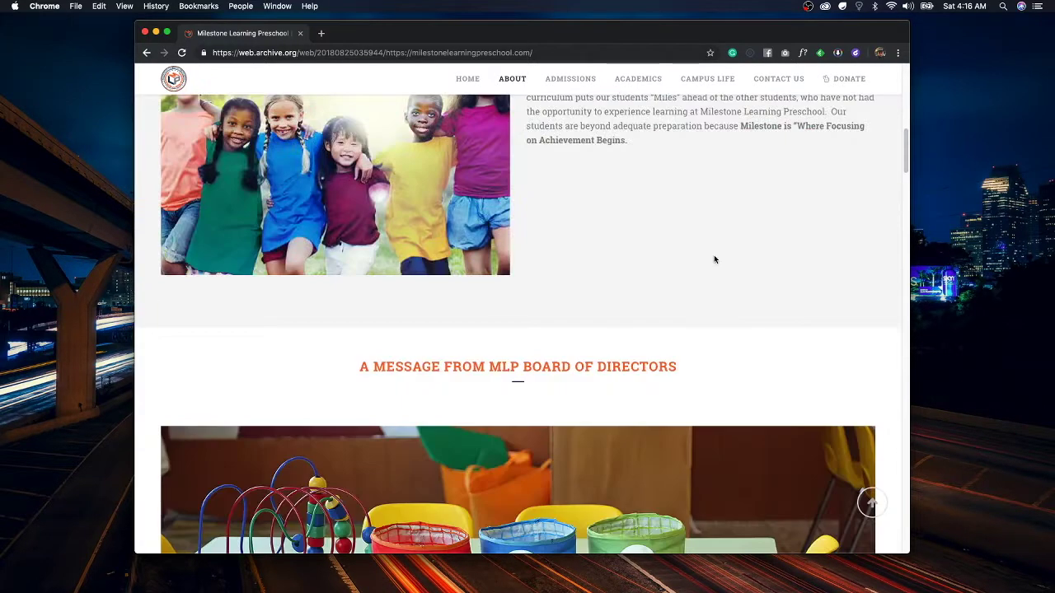
scroll(714, 260, "down", 15)
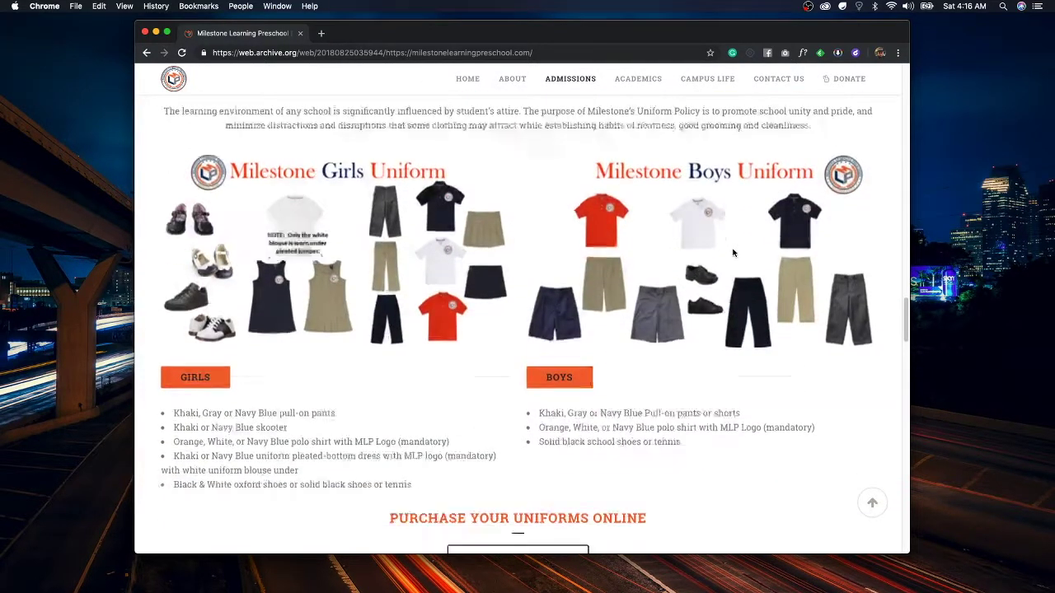
scroll(733, 253, "down", 15)
scroll(732, 252, "down", 3)
scroll(732, 251, "up", 20)
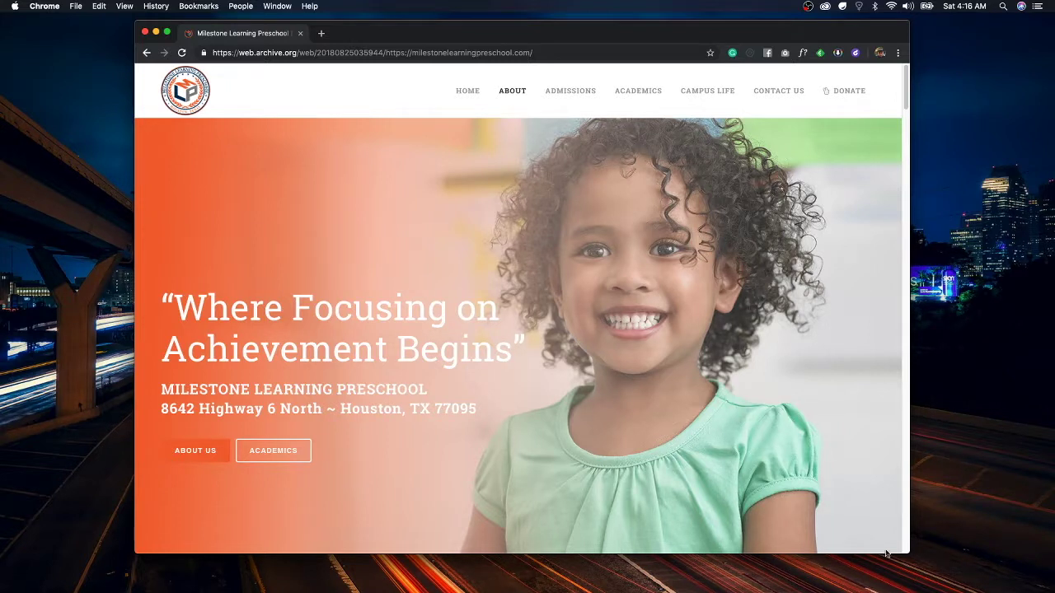
Enlarge and reposition the browser window around the archived homepage, and highlight the page's web address
left_click_drag(909, 553, 957, 585)
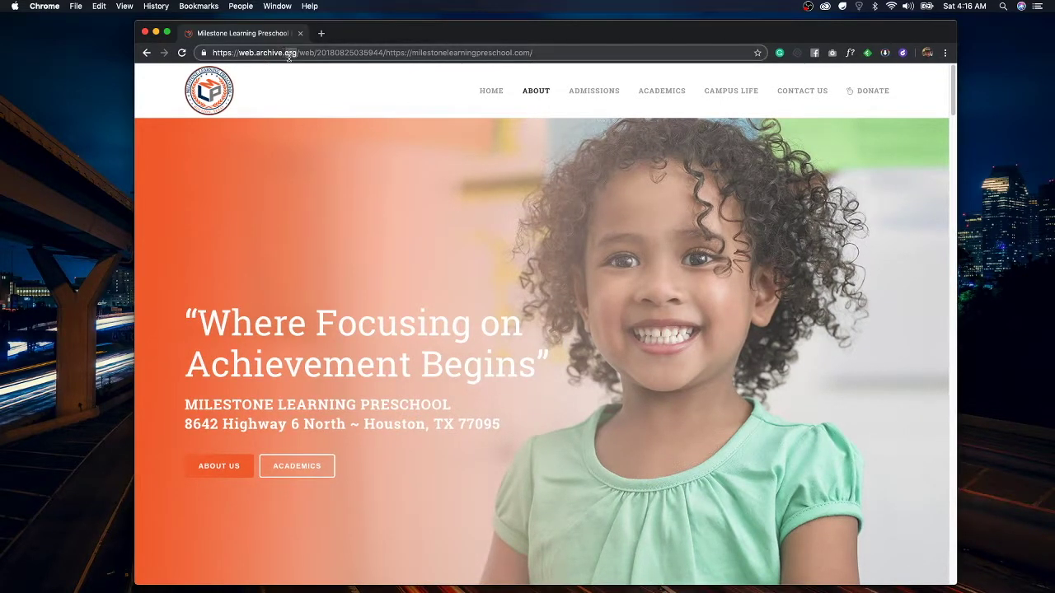
left_click_drag(357, 35, 267, 28)
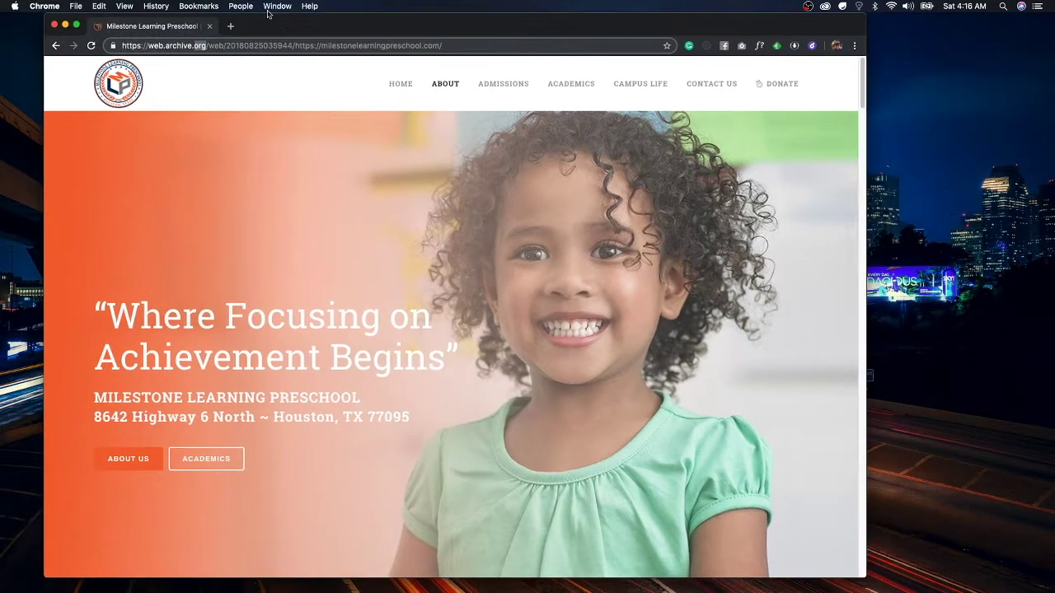
left_click_drag(865, 578, 977, 592)
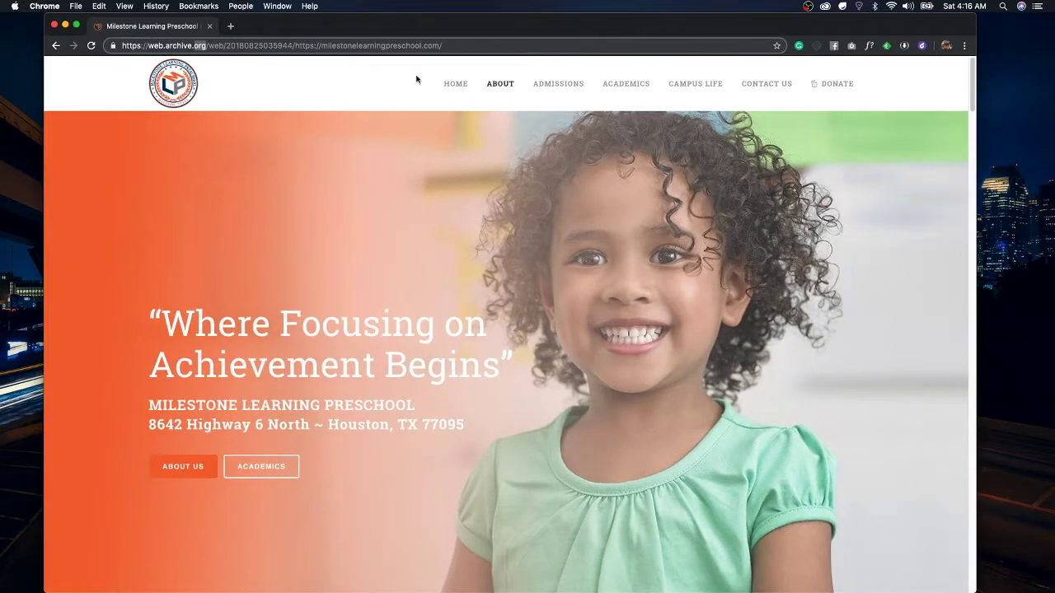
left_click_drag(445, 46, 114, 43)
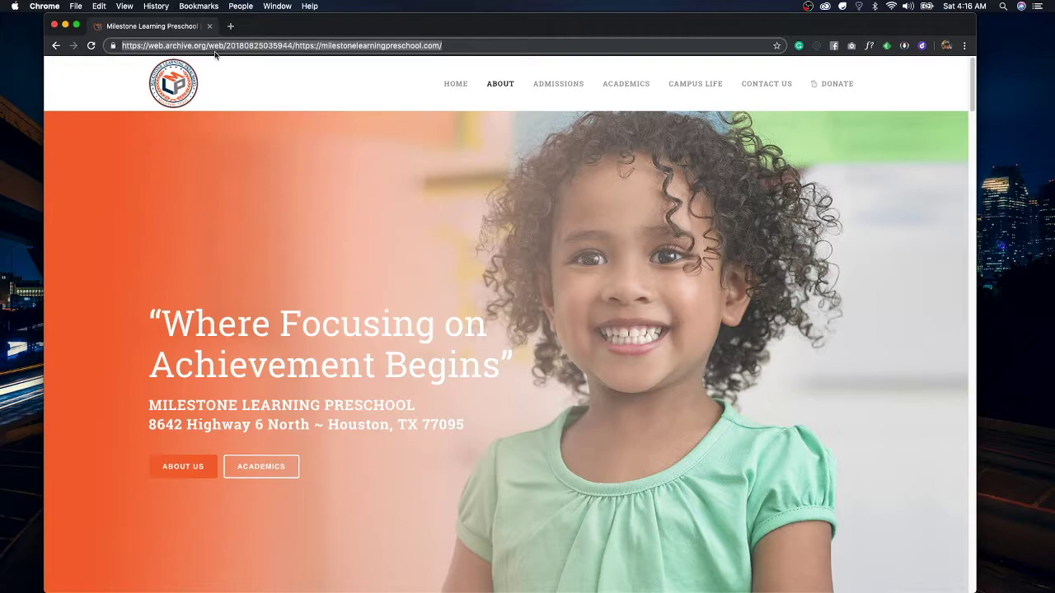
left_click(793, 222)
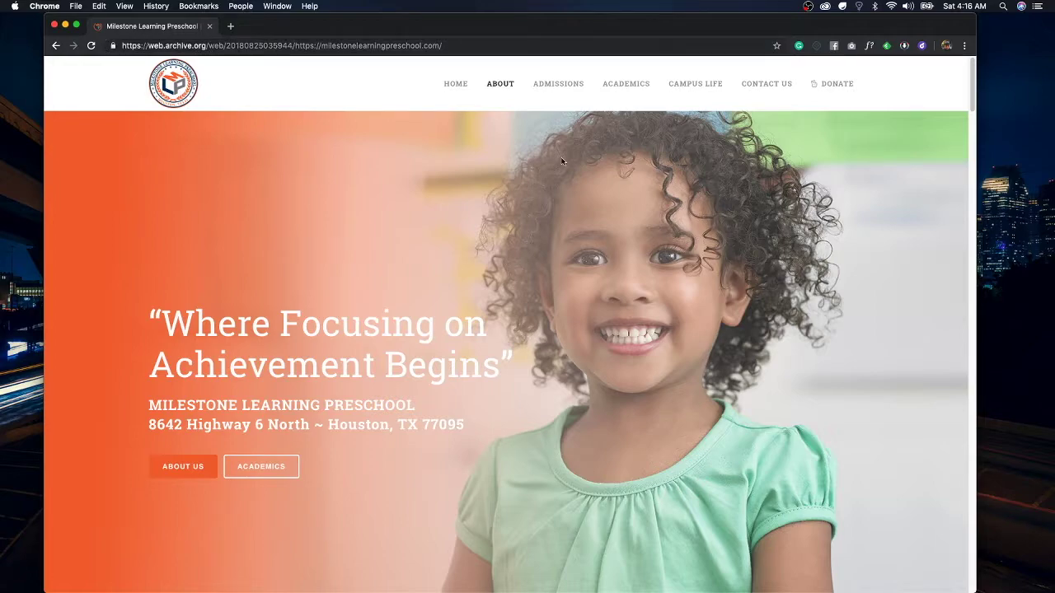
Examine the archived page's overall layout from the hero banner to the contact form and footer
scroll(628, 222, "down", 20)
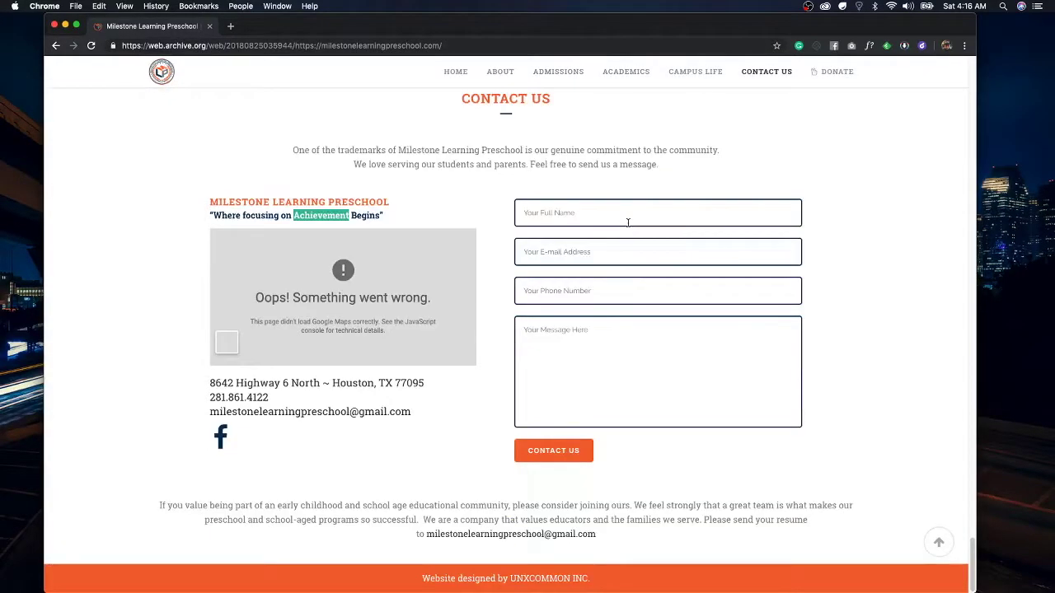
scroll(807, 214, "up", 20)
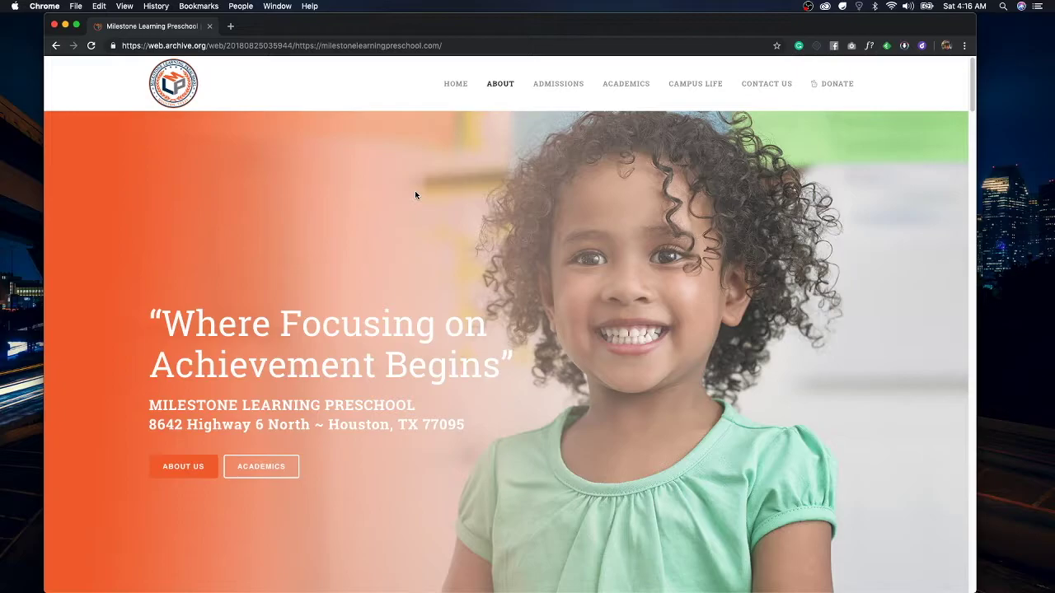
scroll(733, 242, "down", 20)
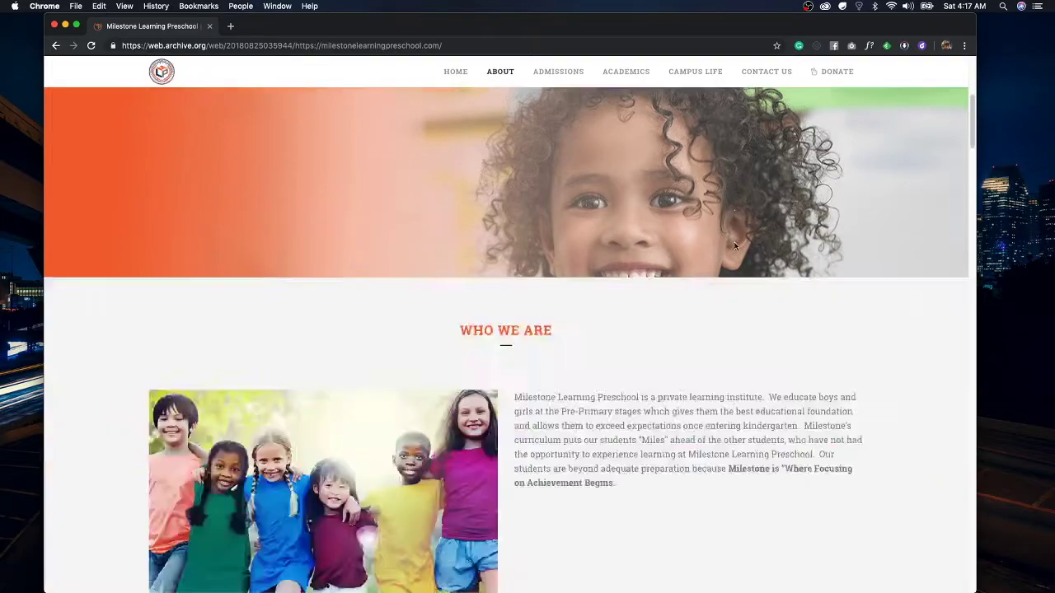
scroll(734, 242, "up", 20)
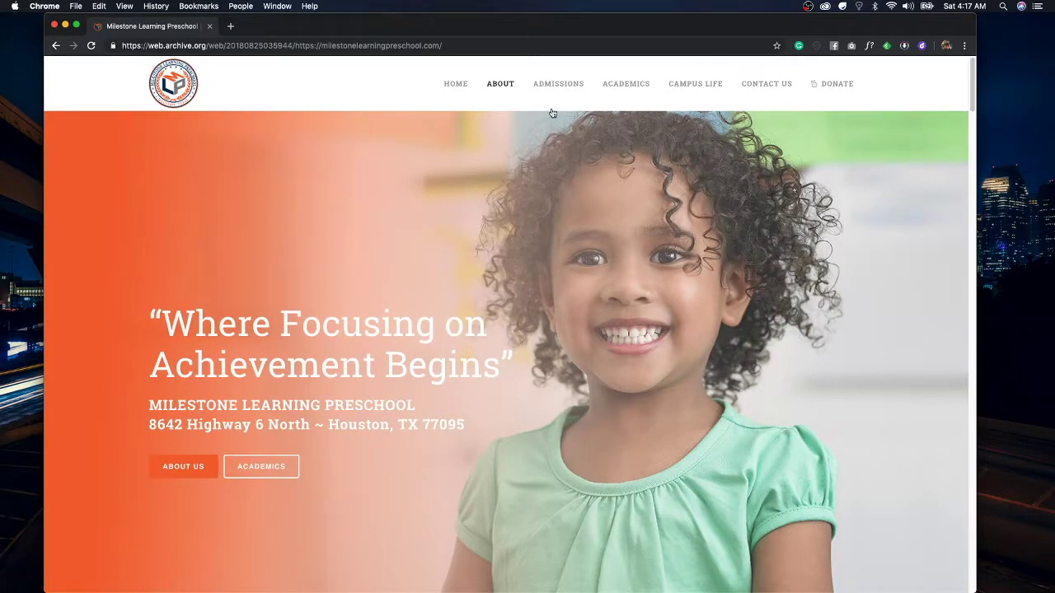
scroll(478, 248, "down", 20)
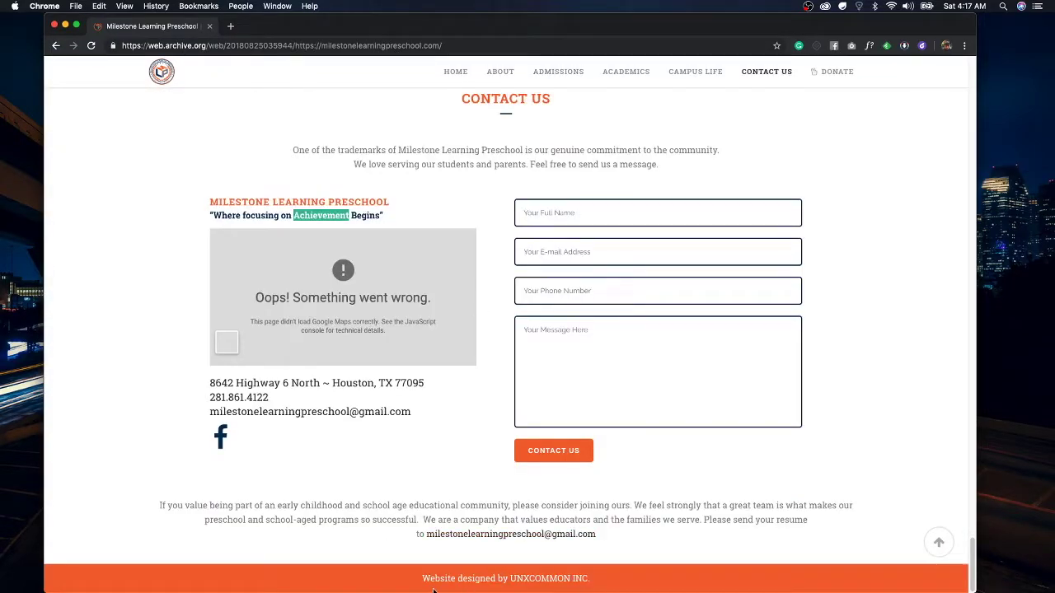
scroll(598, 277, "up", 20)
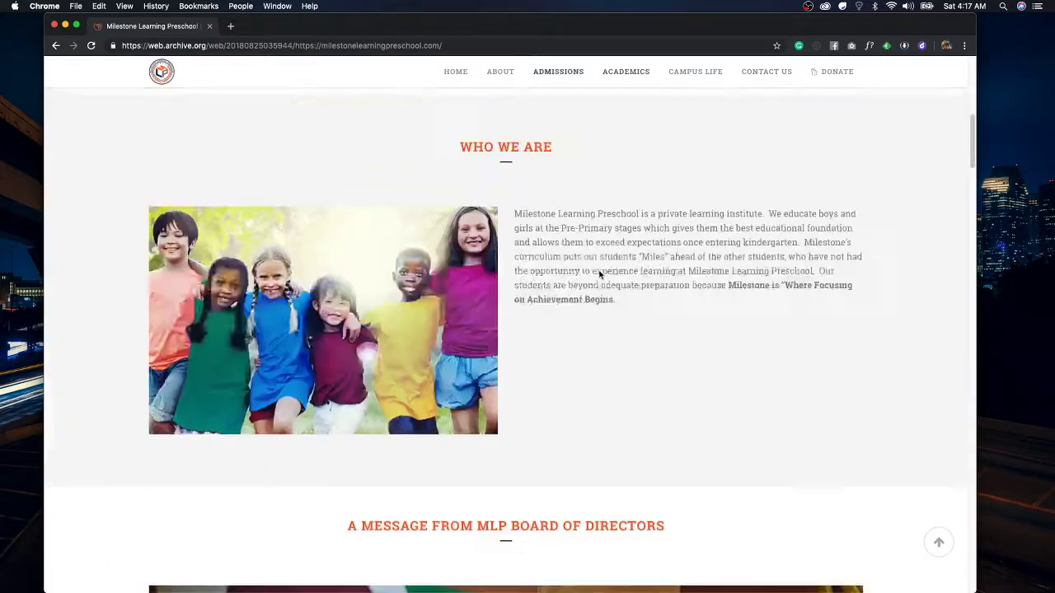
Examine the design of the archived page's individual About, Academics, Technology Center and Campus Life sections
scroll(659, 261, "down", 15)
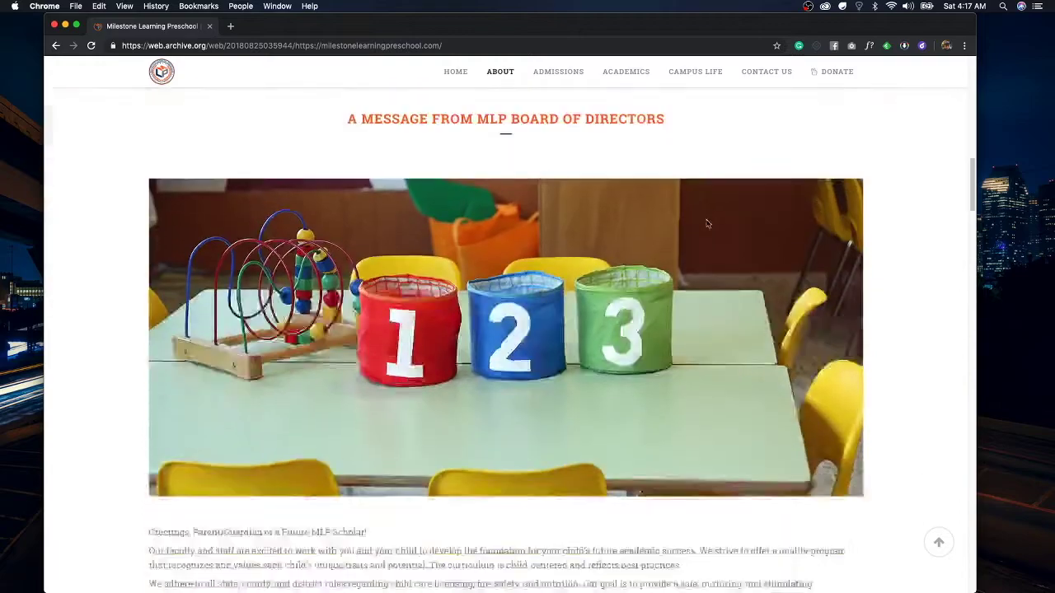
scroll(639, 222, "down", 15)
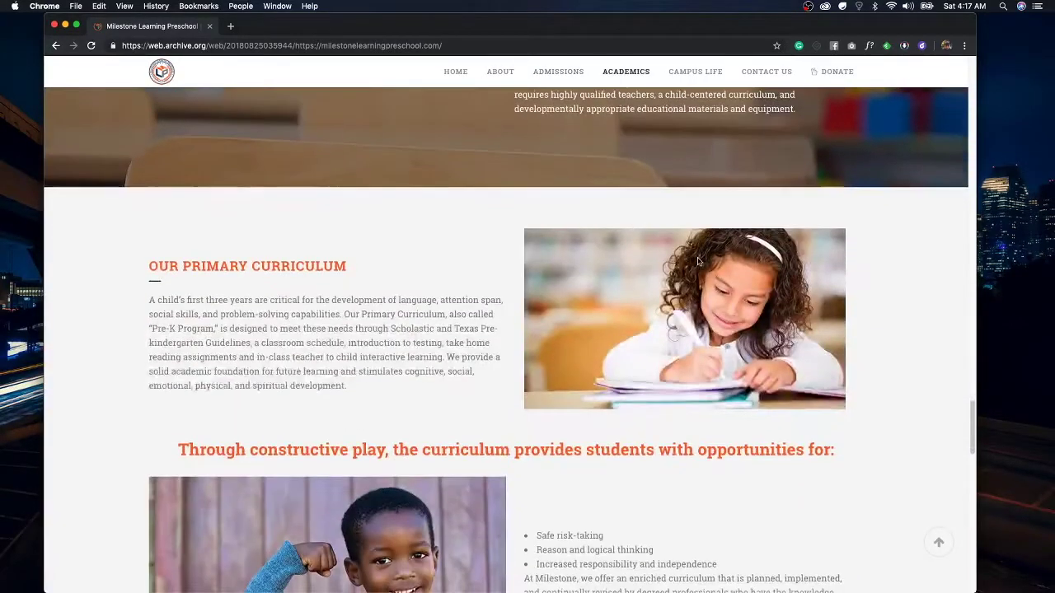
scroll(714, 257, "down", 6)
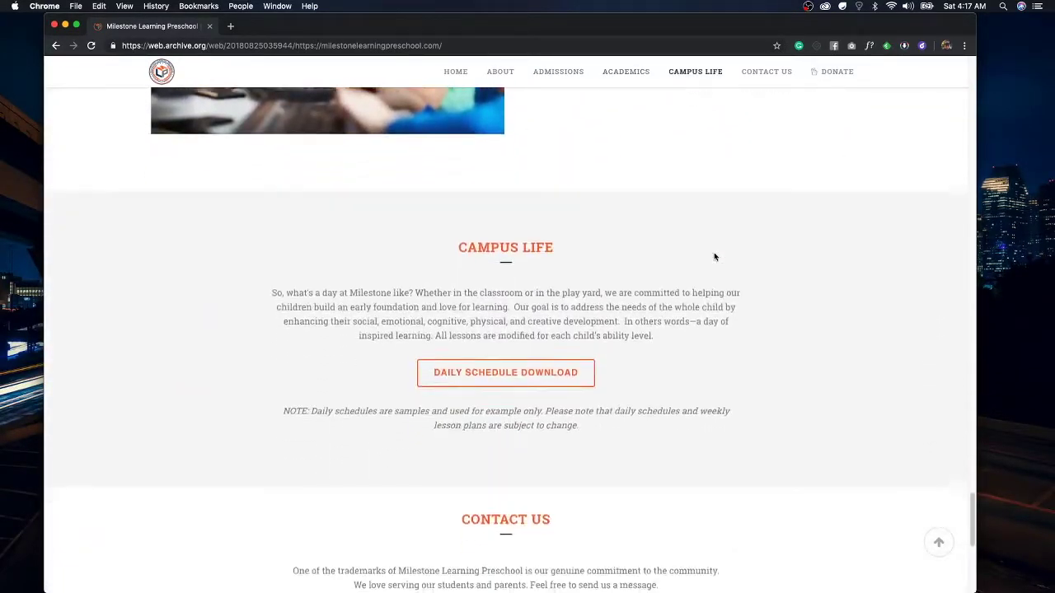
scroll(733, 251, "up", 8)
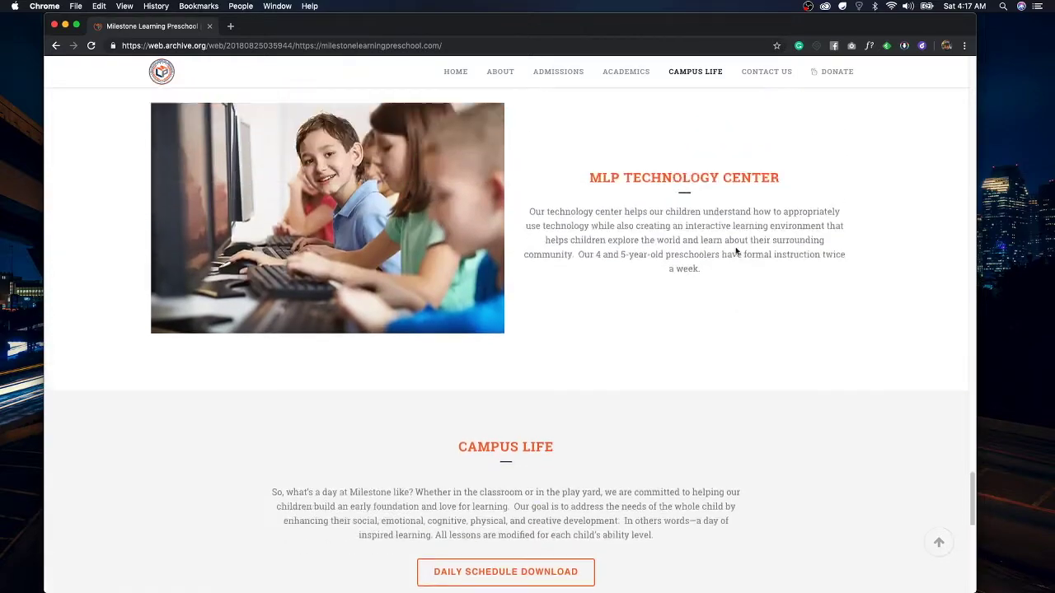
scroll(739, 249, "up", 8)
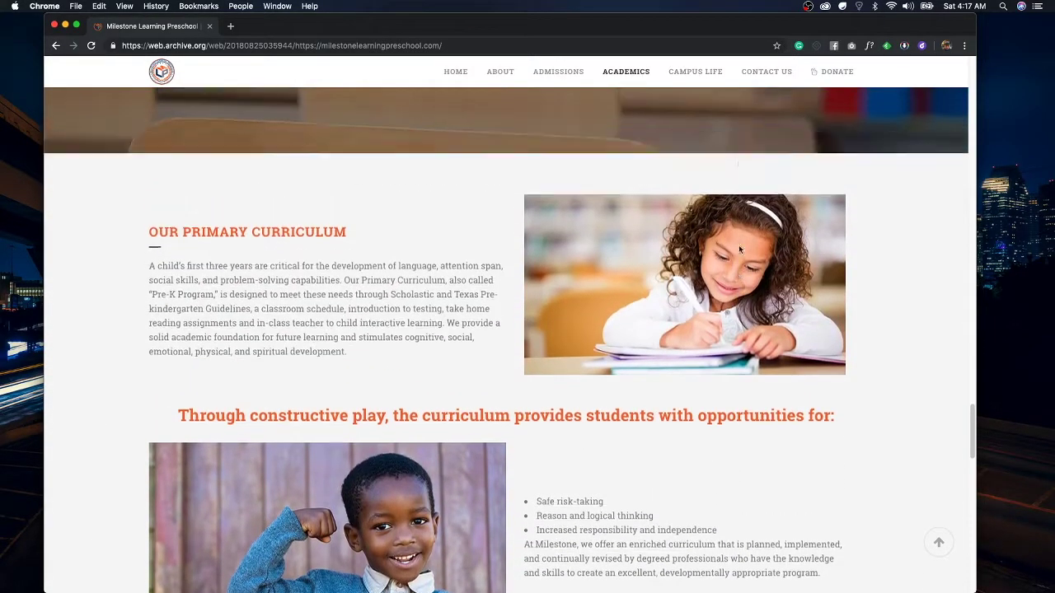
scroll(739, 249, "up", 10)
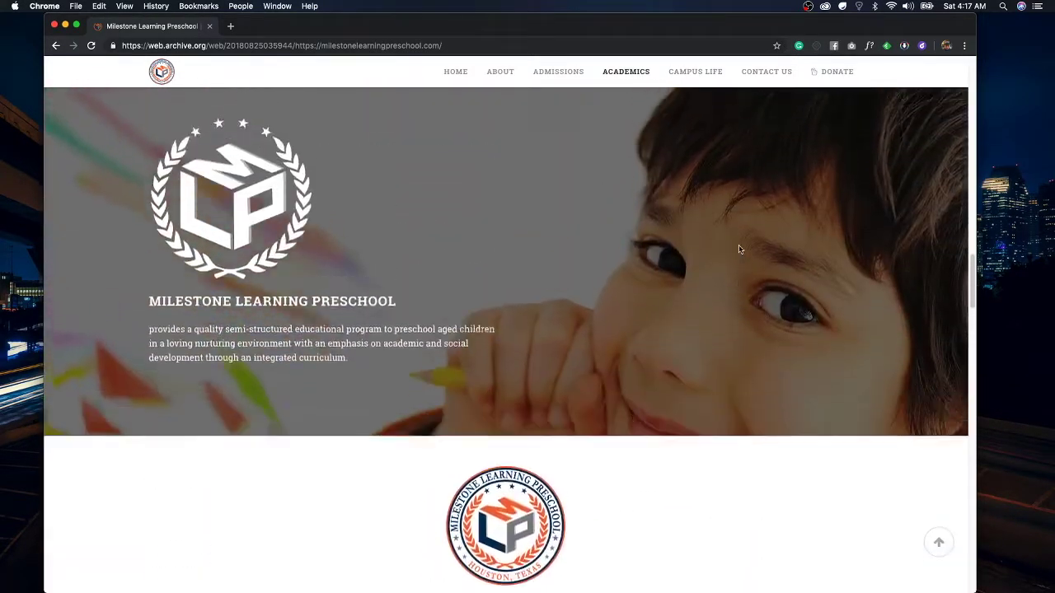
scroll(739, 249, "up", 10)
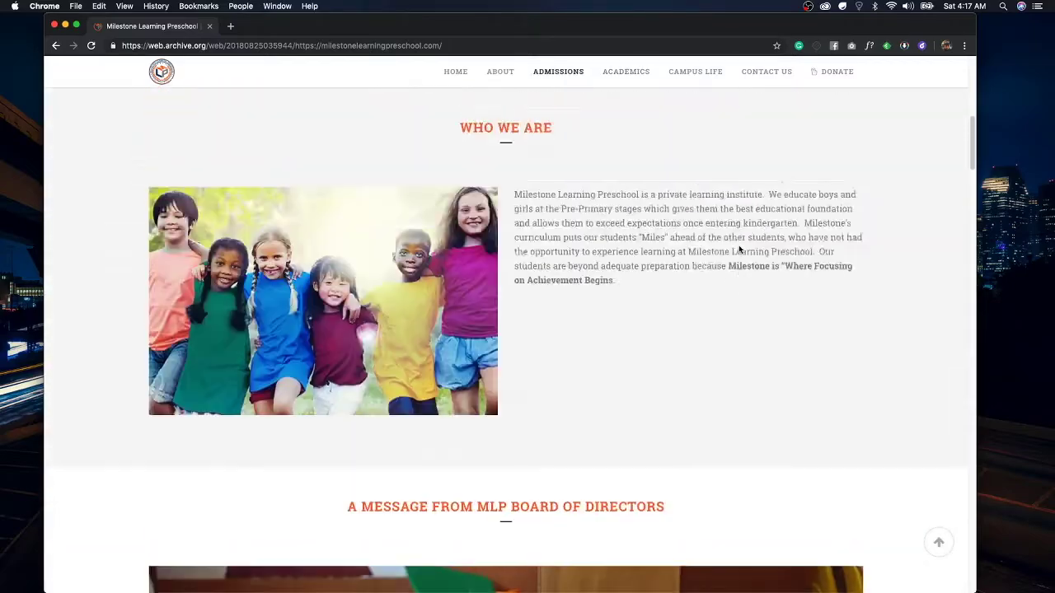
scroll(739, 250, "down", 10)
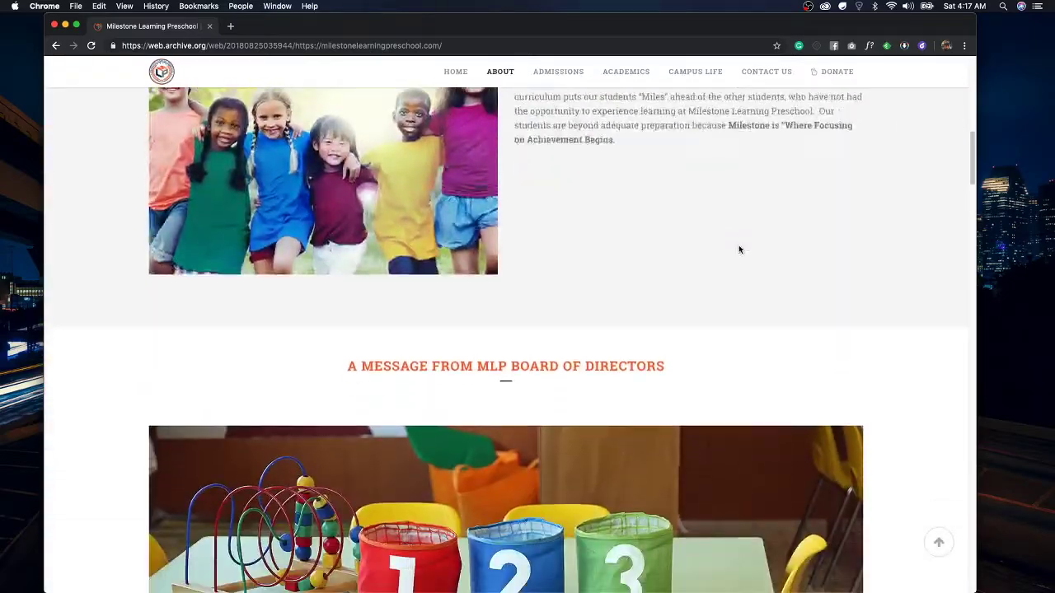
scroll(740, 250, "down", 15)
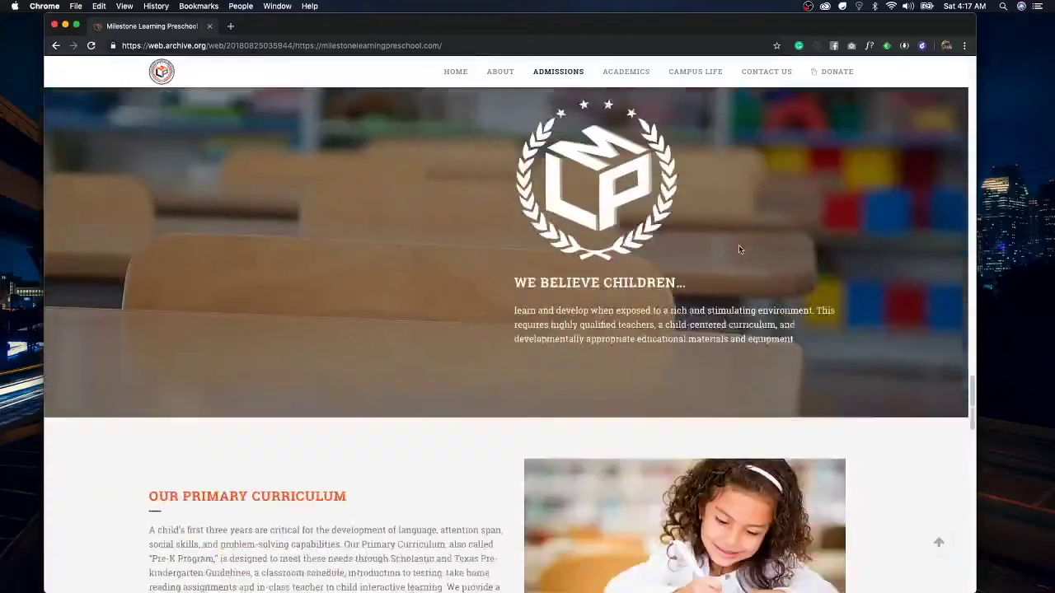
scroll(740, 245, "up", 15)
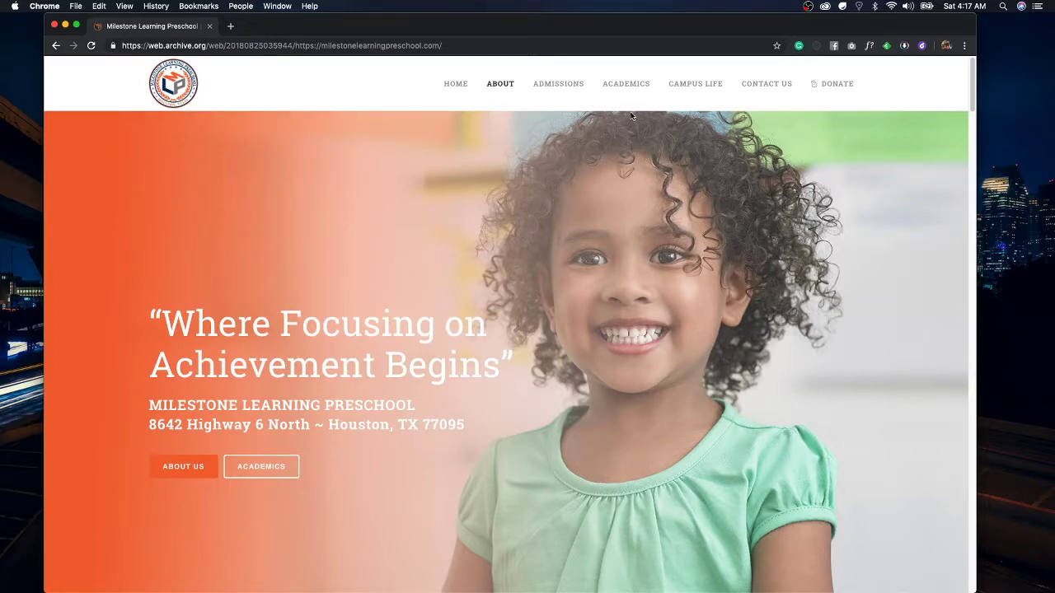
Switch to the site's WordPress dashboard and add a Beaver Builder Themer layout titled Header, using the Header layout
key("ctrl+Left")
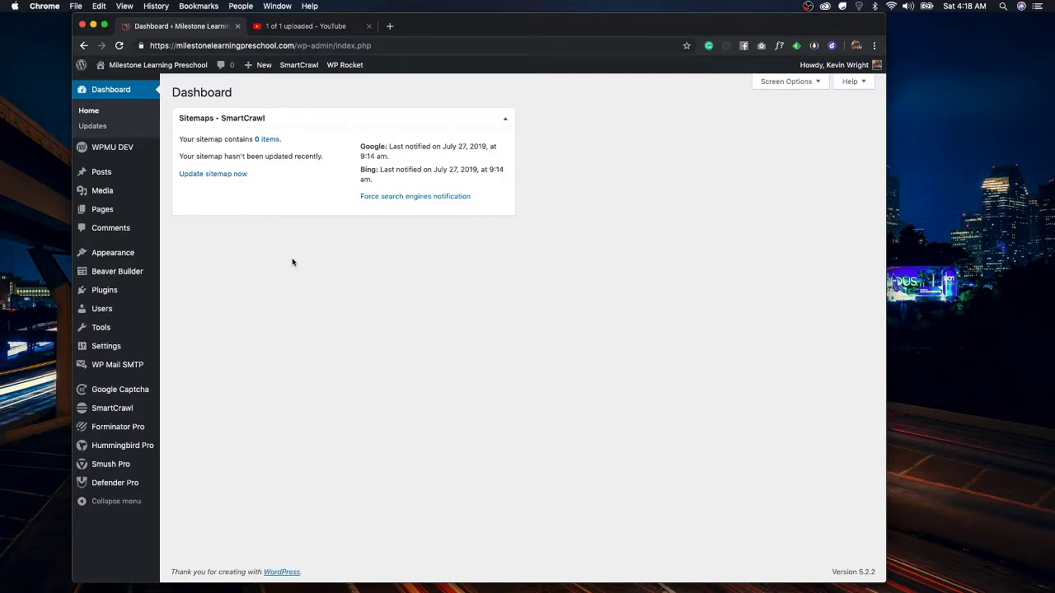
mouse_move(113, 279)
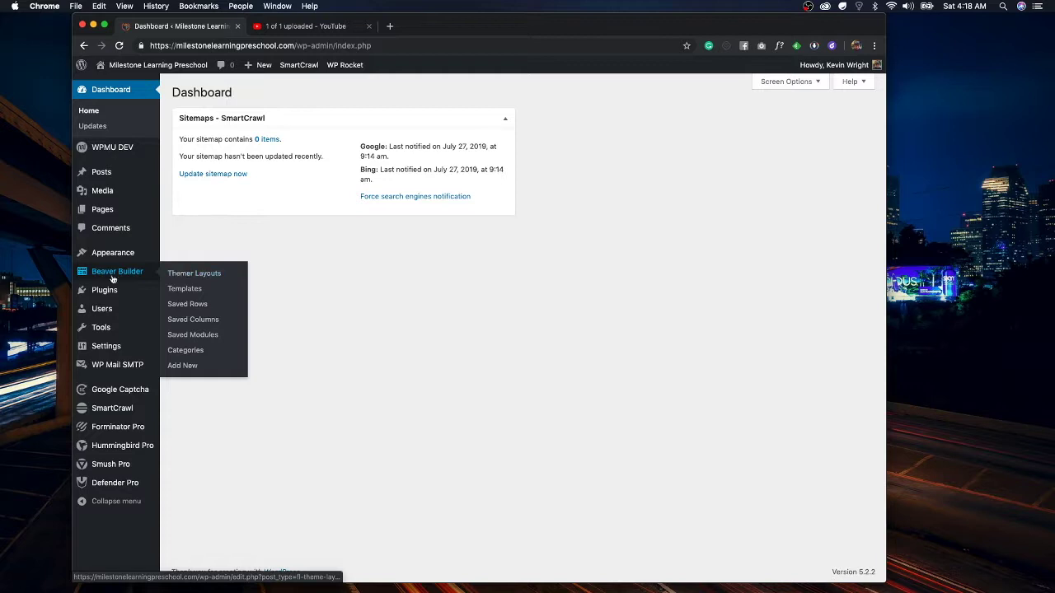
left_click(191, 275)
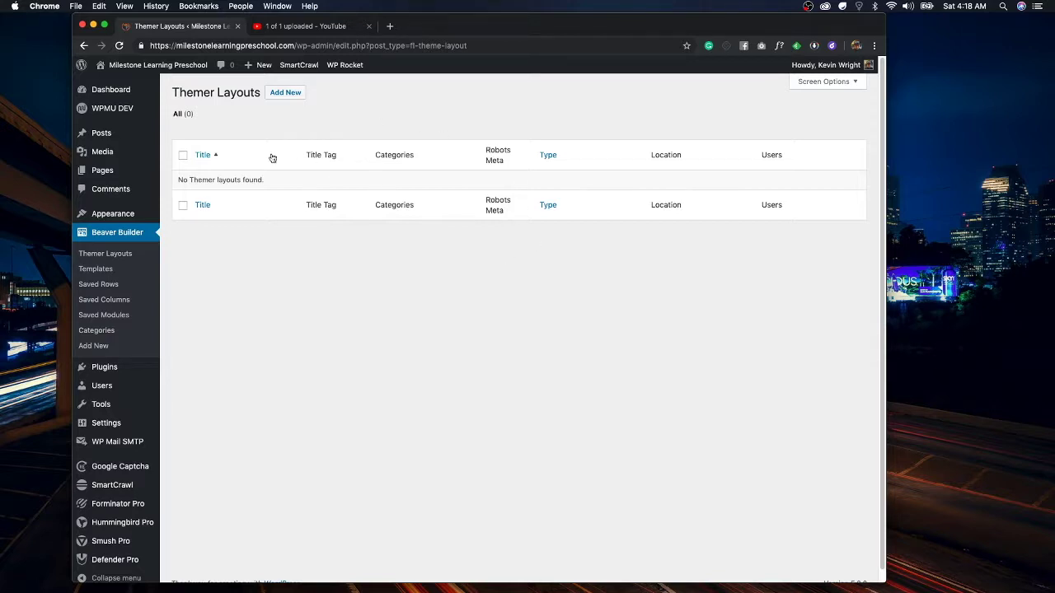
left_click(283, 94)
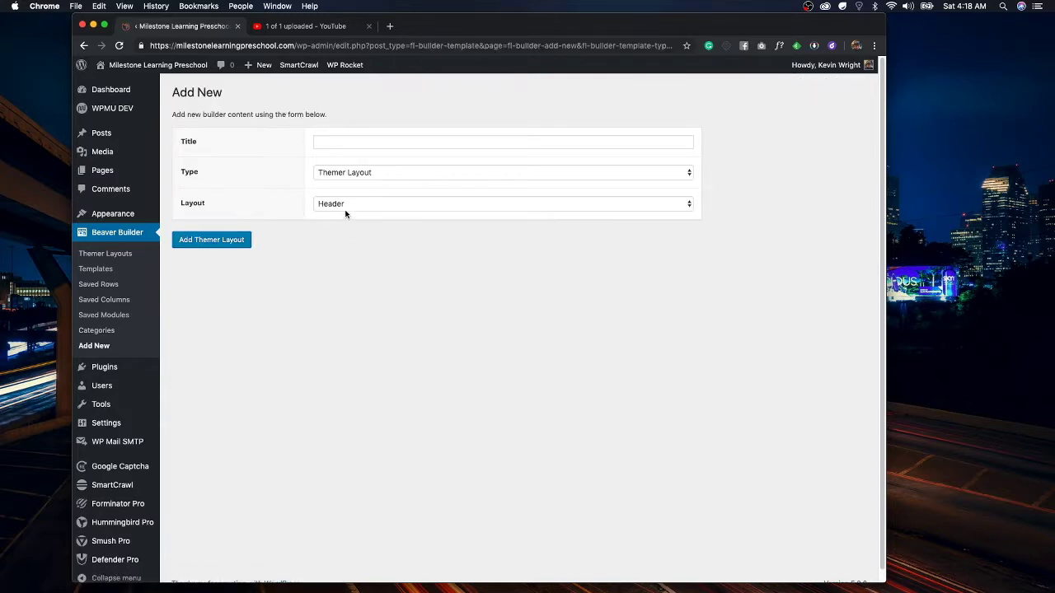
left_click(359, 141)
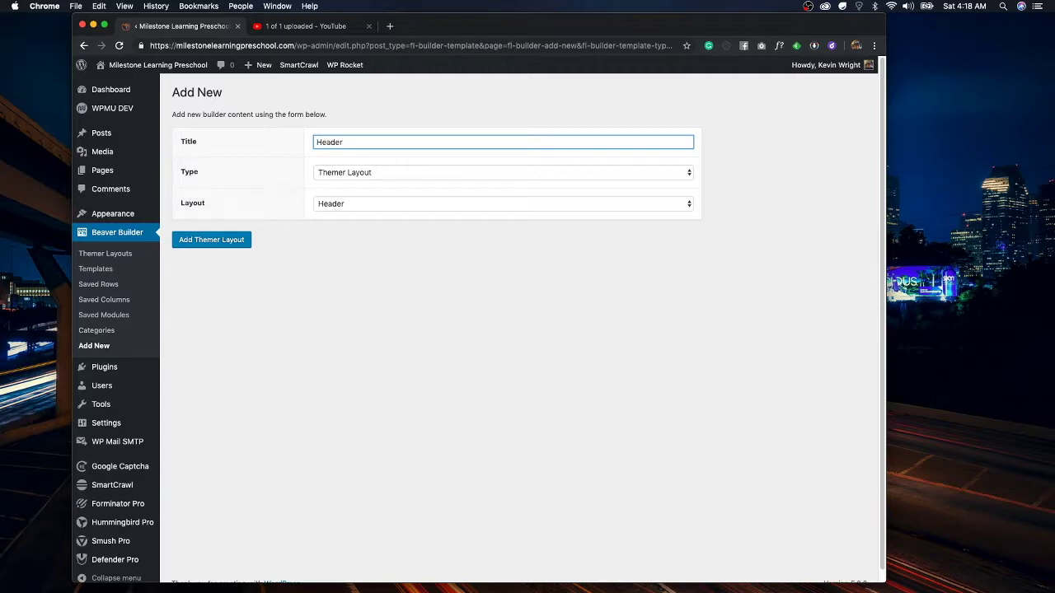
left_click(207, 239)
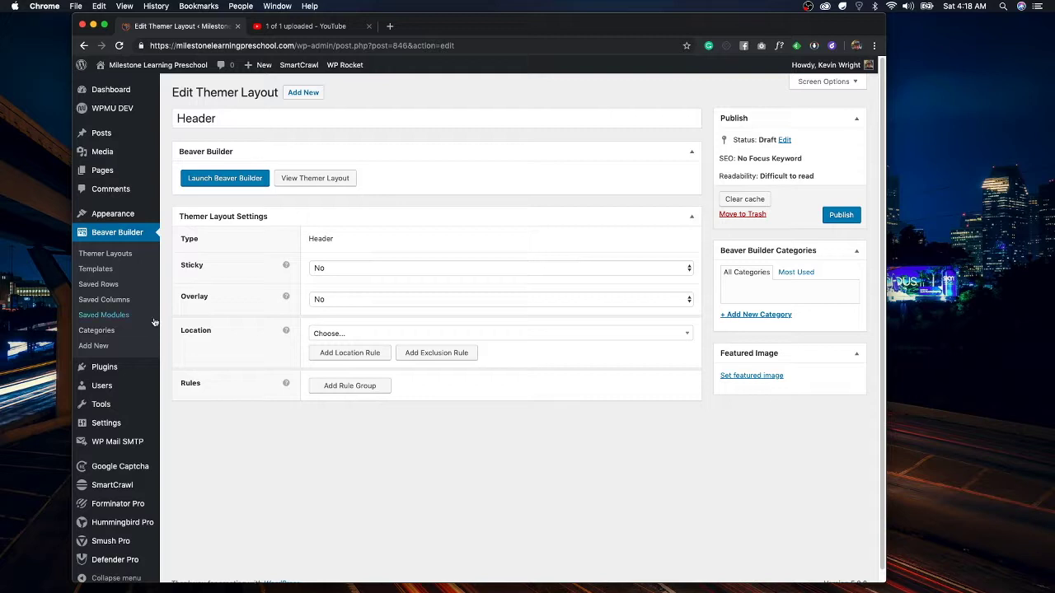
Set both Sticky and Shrink to Yes in the Header layout's settings
left_click(371, 269)
left_click(369, 256)
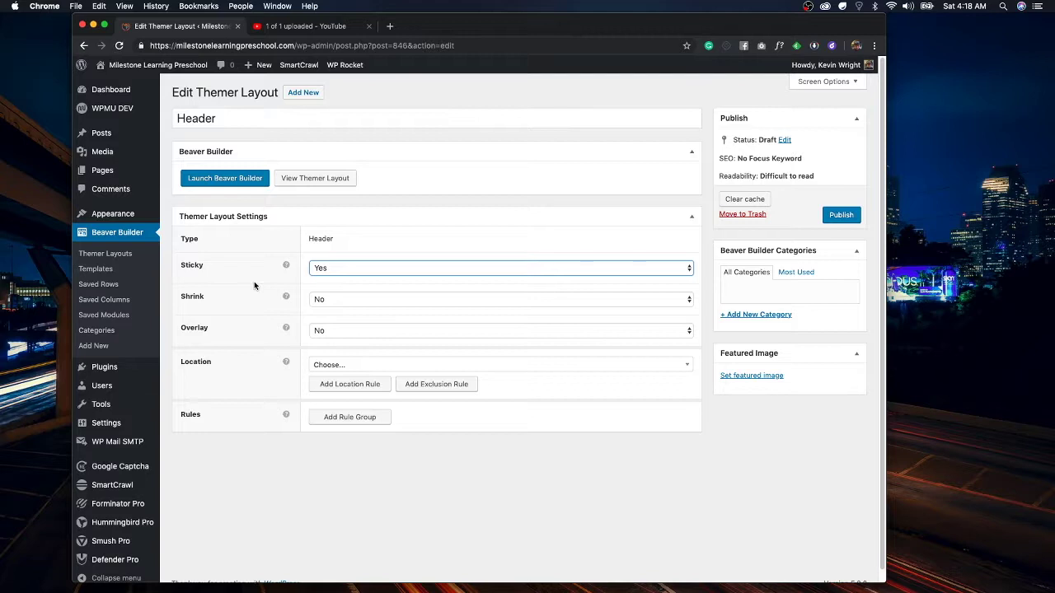
left_click(356, 299)
left_click(361, 287)
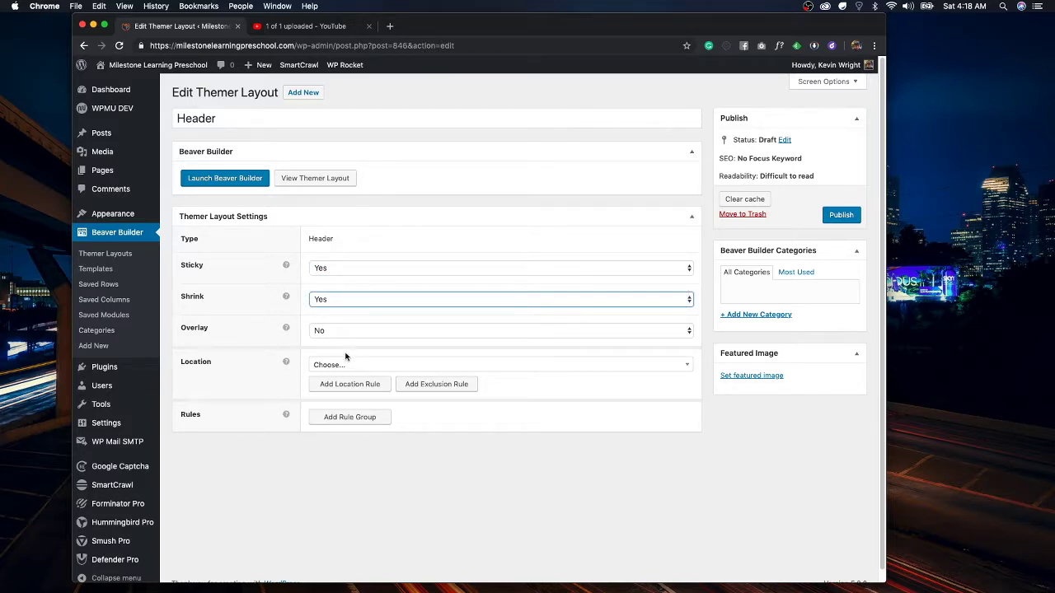
Set the Header layout's location to Entire Site and launch it in Beaver Builder
left_click(368, 366)
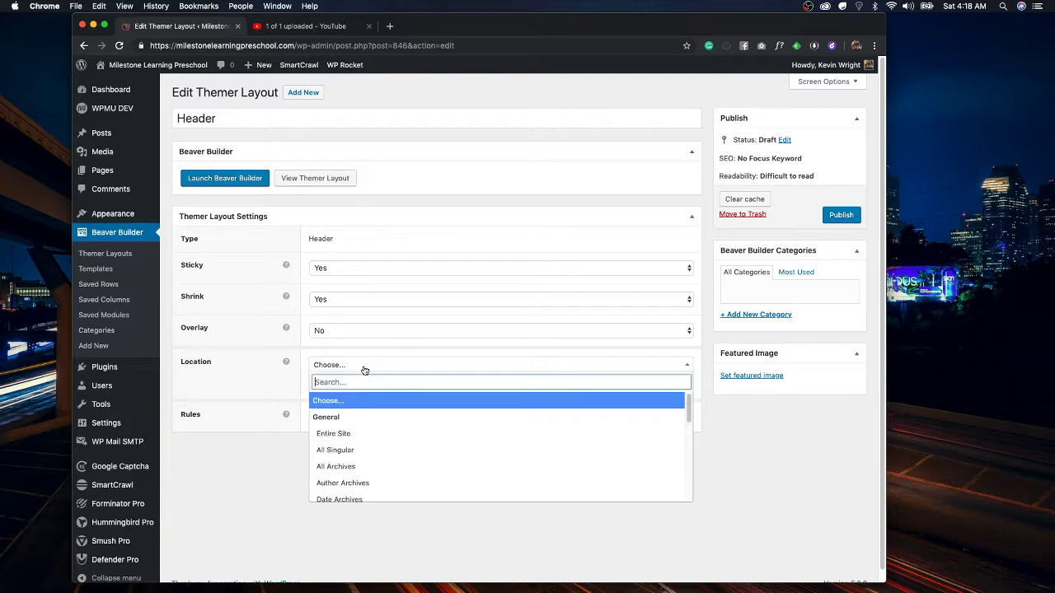
left_click(348, 435)
left_click(236, 184)
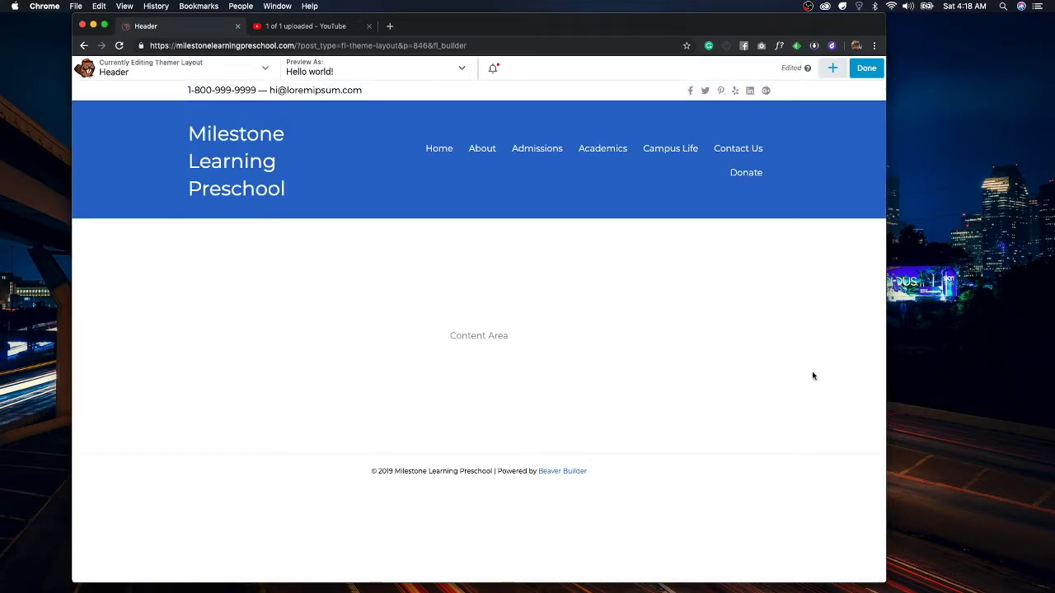
Delete the contact-details row and the site title and menu row from the default header layout
mouse_move(207, 111)
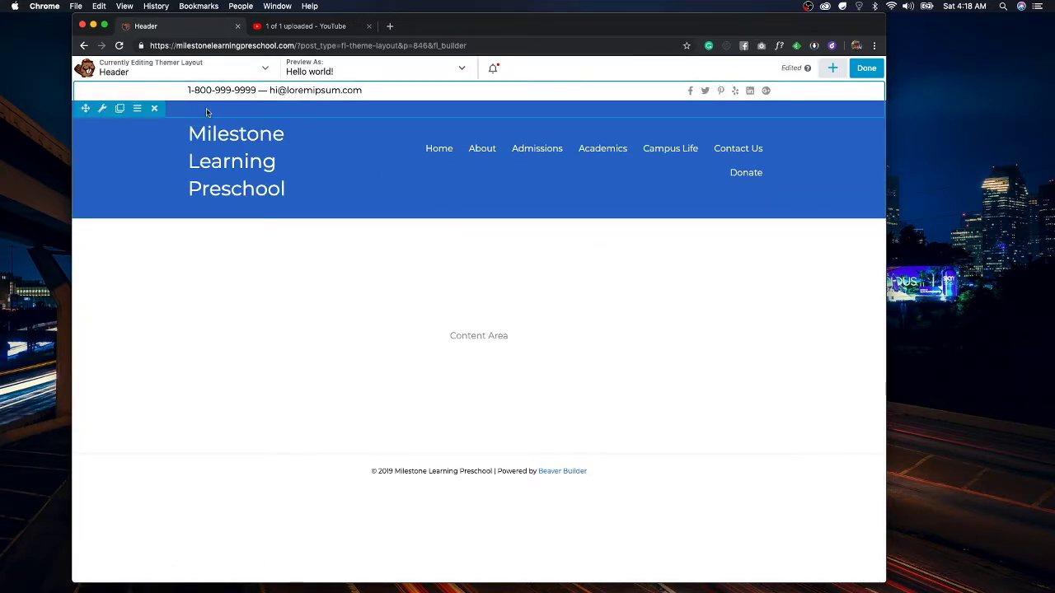
left_click(154, 108)
left_click(577, 108)
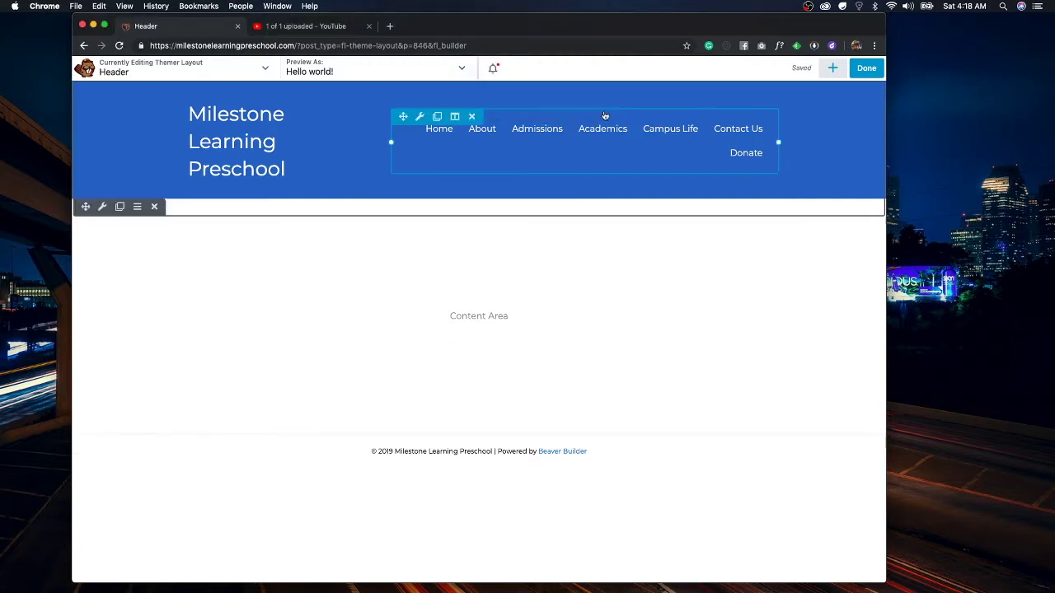
left_click(154, 207)
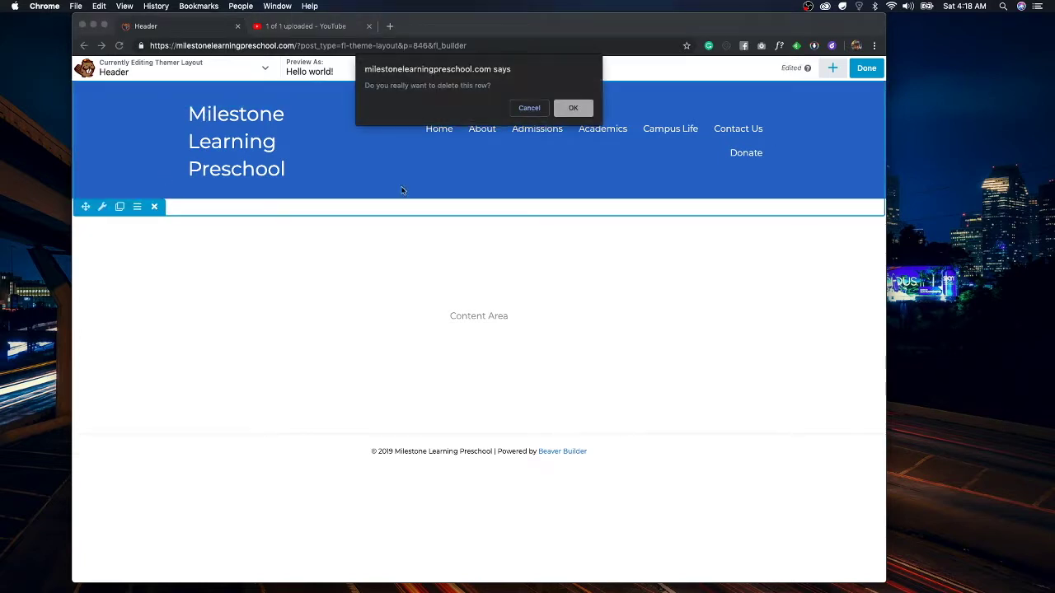
left_click(570, 109)
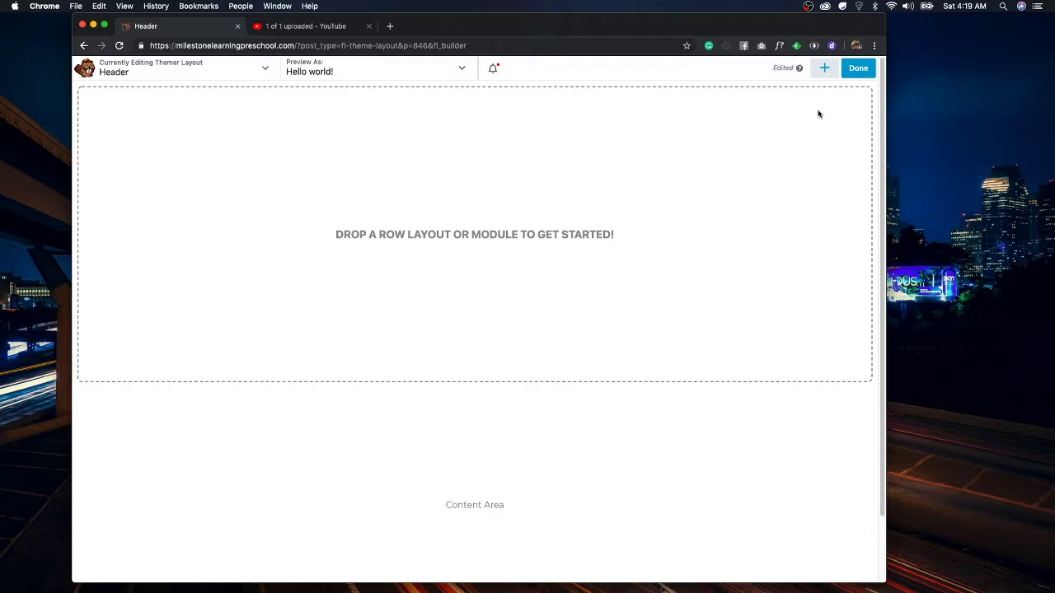
Add a 2 Columns row to the empty header layout
left_click(826, 70)
left_click(825, 71)
left_click(823, 70)
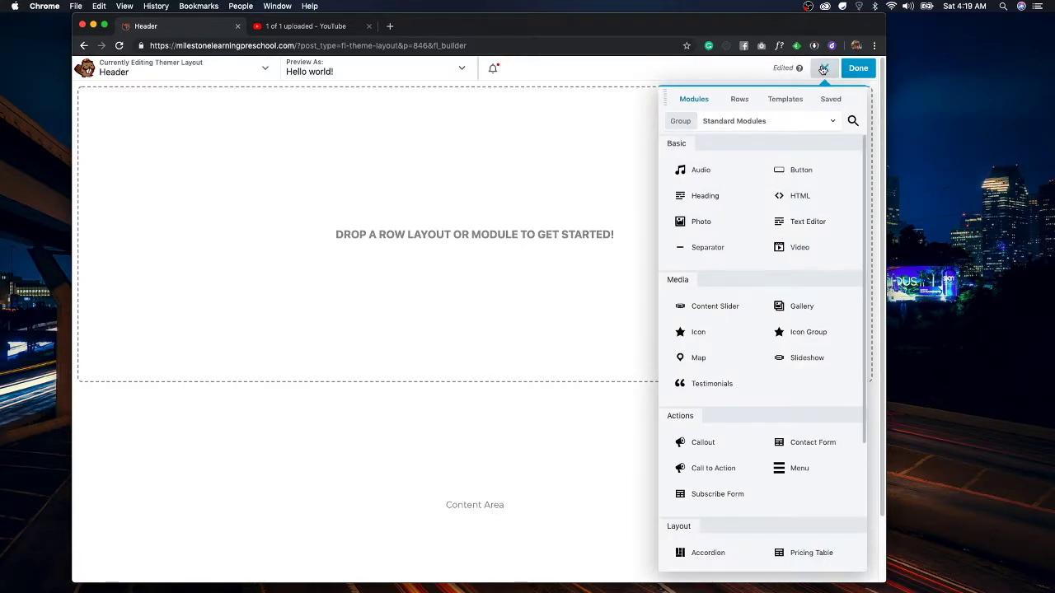
left_click(740, 100)
left_click_drag(814, 158, 621, 115)
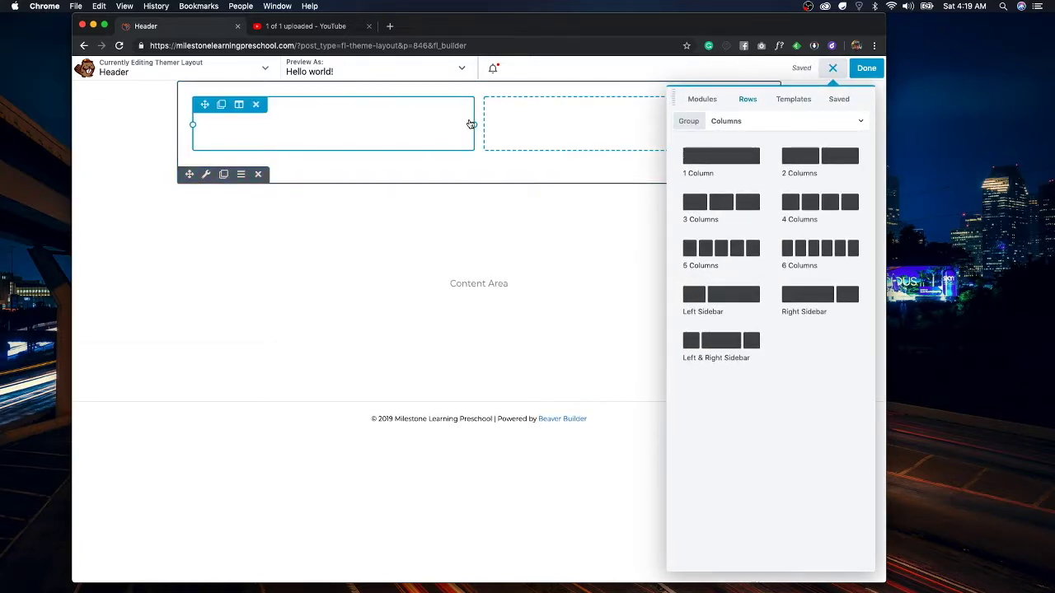
left_click(831, 69)
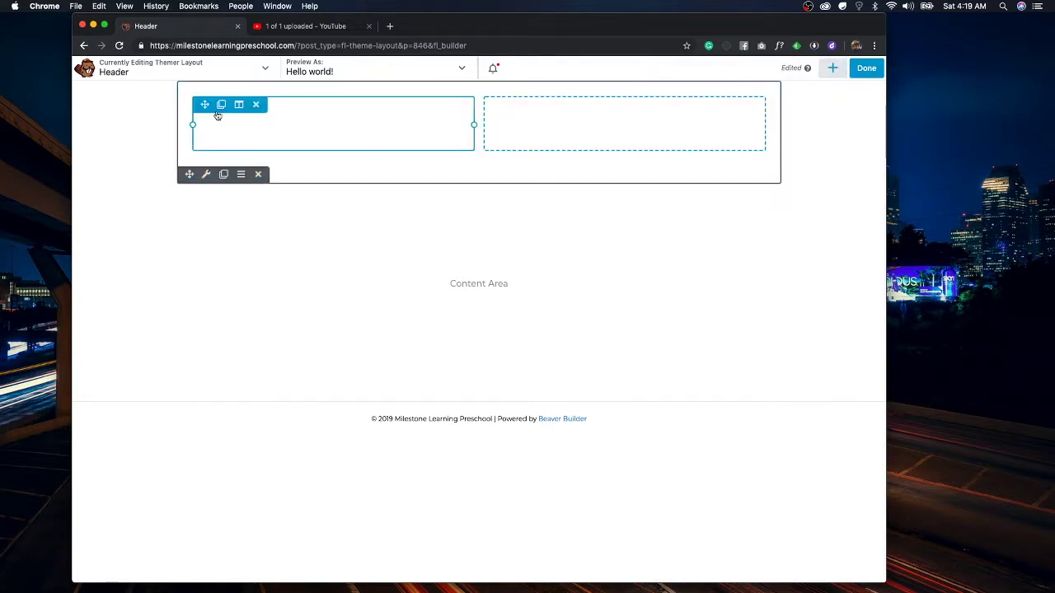
Set the header row's width to Full Width and its fixed content width to 1300 px
left_click(206, 174)
left_click(176, 176)
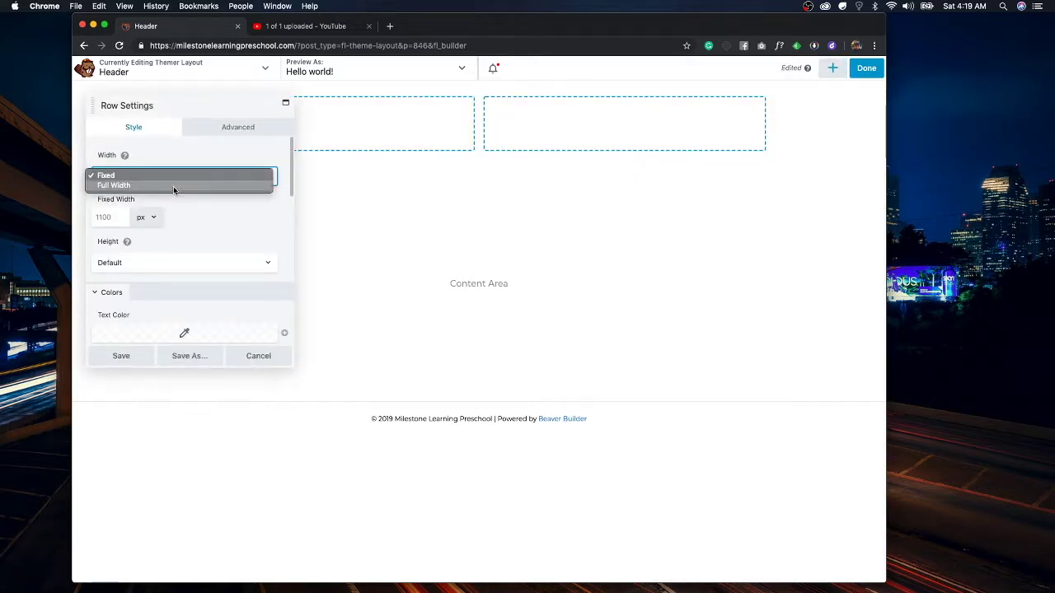
left_click(173, 187)
left_click(108, 264)
type("1300")
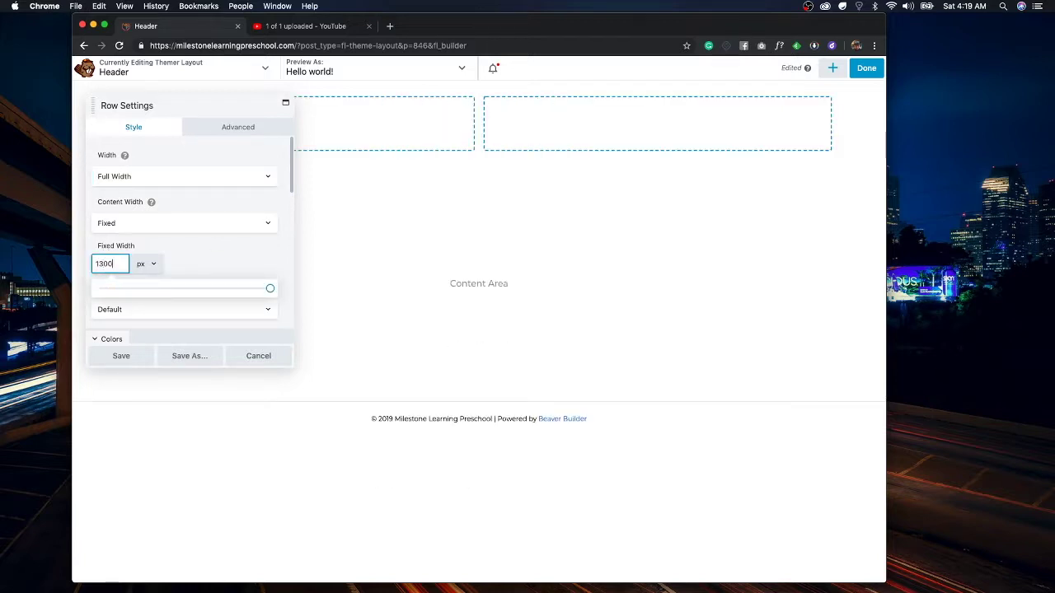
left_click_drag(116, 265, 89, 261)
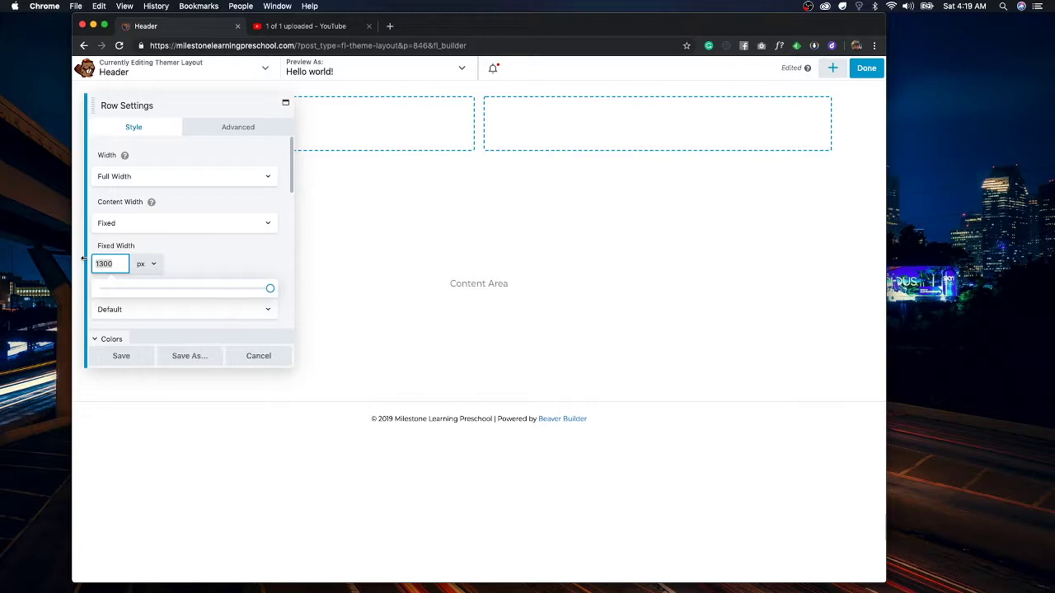
Set the header row's content width to Full Width and save the row settings
left_click(177, 221)
left_click(172, 223)
left_click(172, 234)
left_click(172, 234)
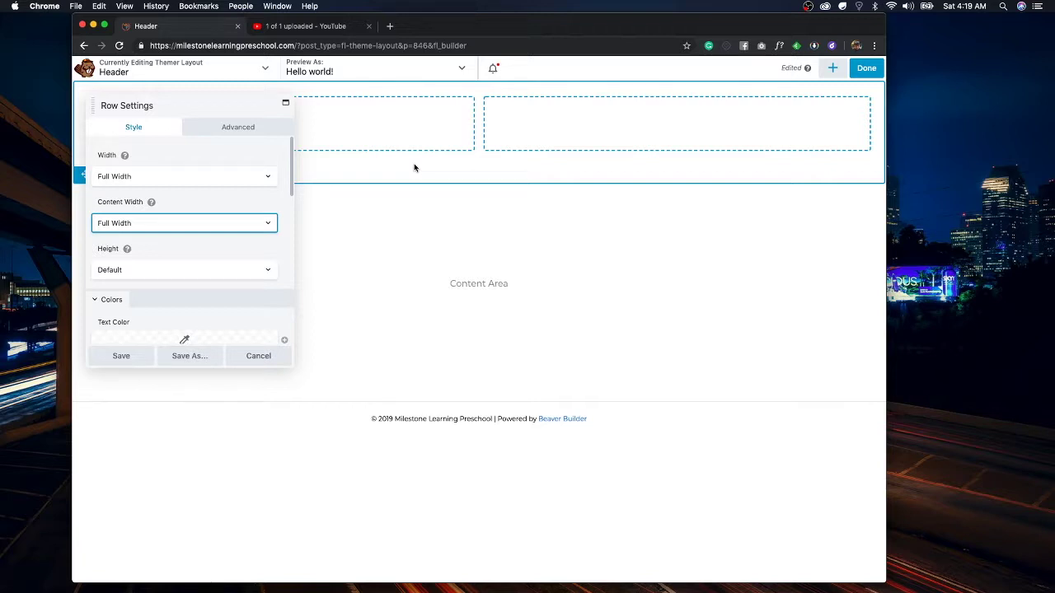
left_click(124, 356)
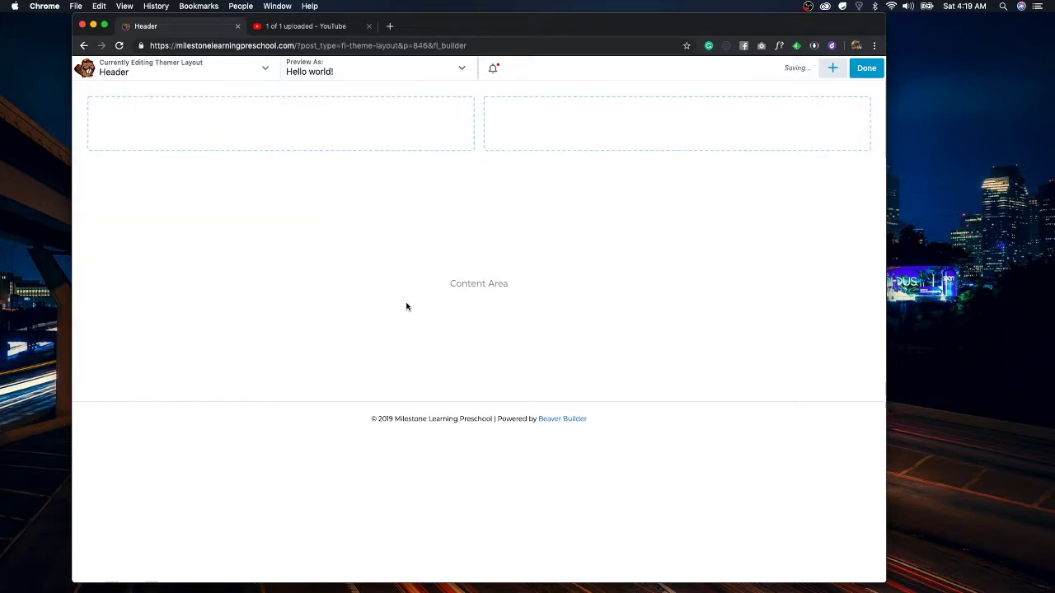
Set the maximum row width to 1300 px in the builder's global settings
left_click(264, 67)
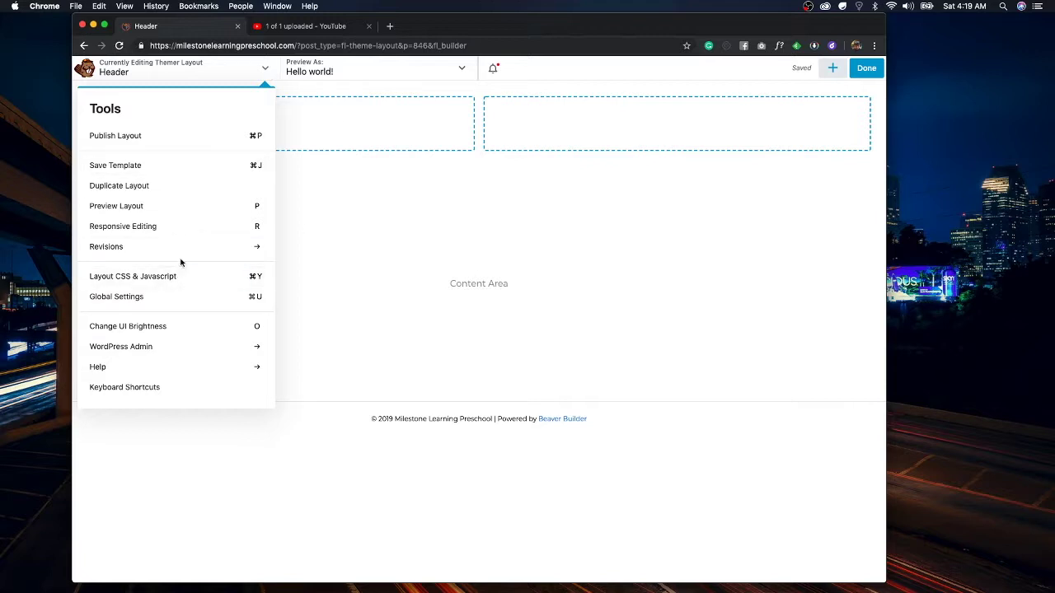
left_click(152, 299)
left_click_drag(292, 367, 381, 446)
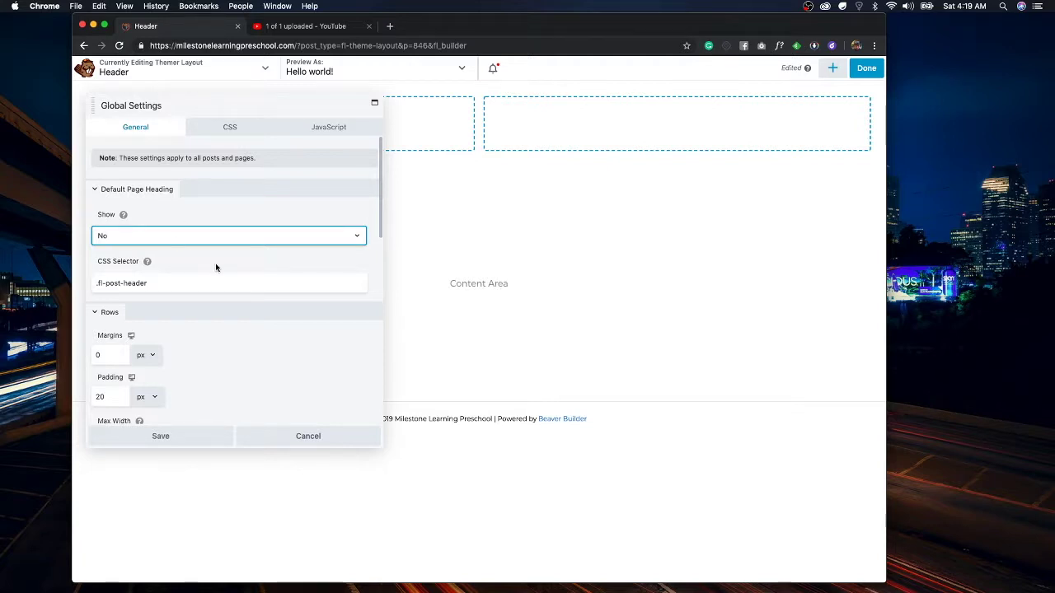
scroll(327, 282, "down", 3)
scroll(322, 282, "down", 2)
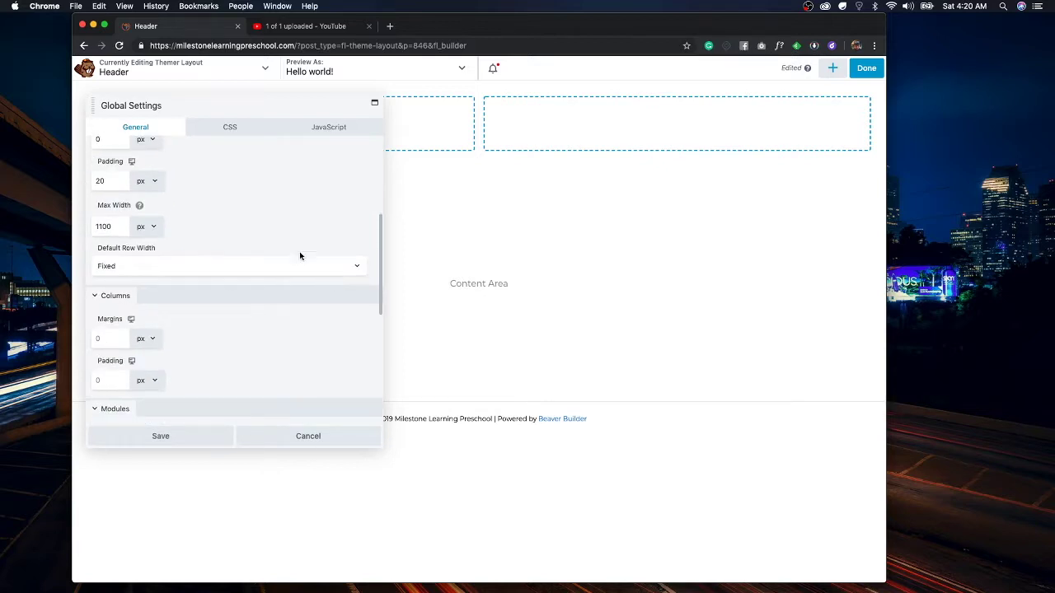
scroll(251, 269, "down", 1)
scroll(250, 267, "down", 8)
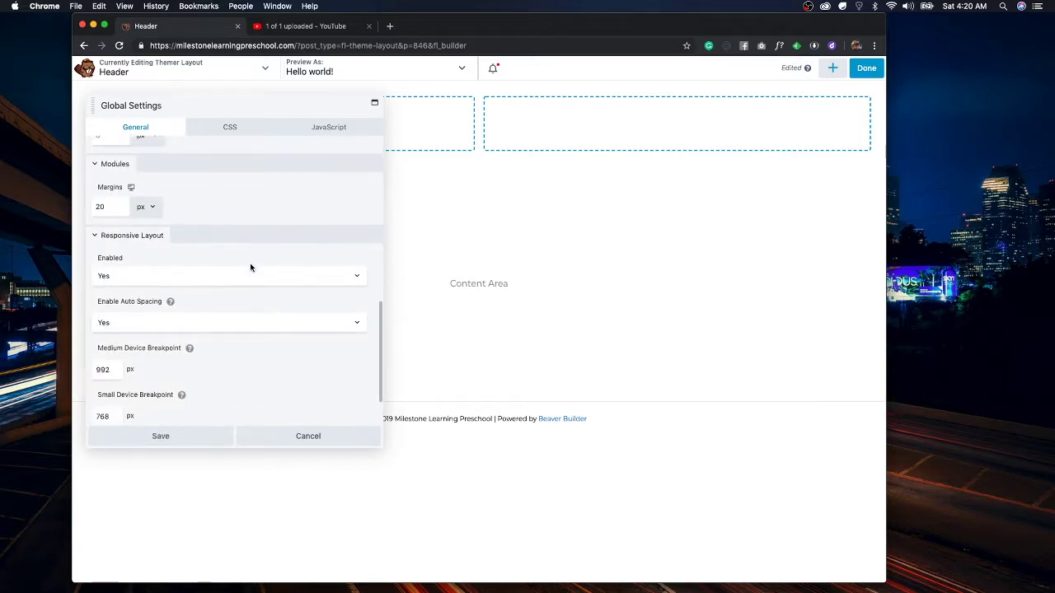
scroll(251, 267, "up", 10)
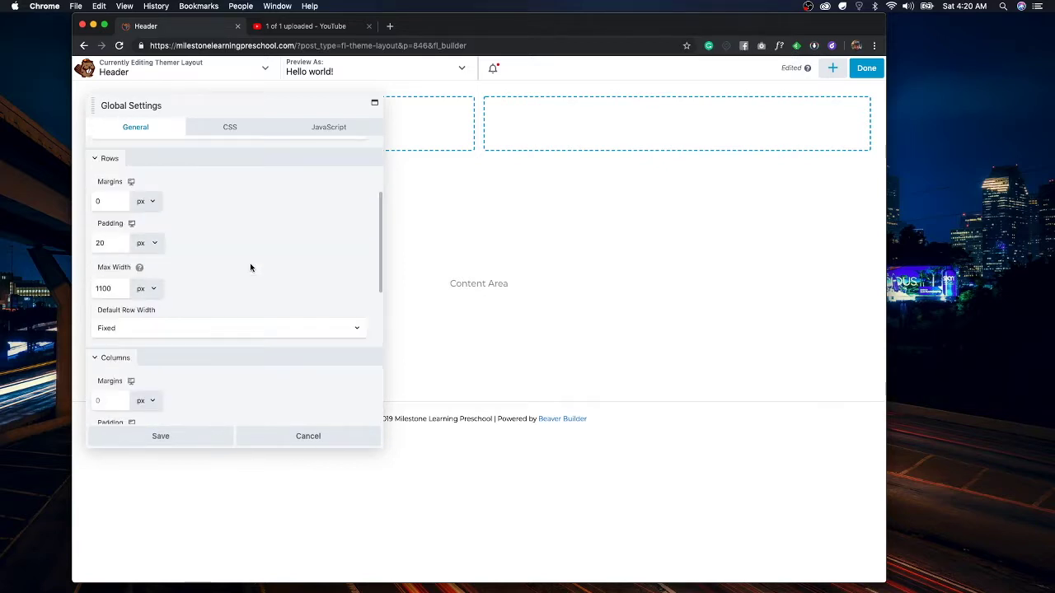
left_click(106, 287)
type("1")
left_click(296, 239)
Set the global default row width to Full Width and save the global settings
left_click(167, 327)
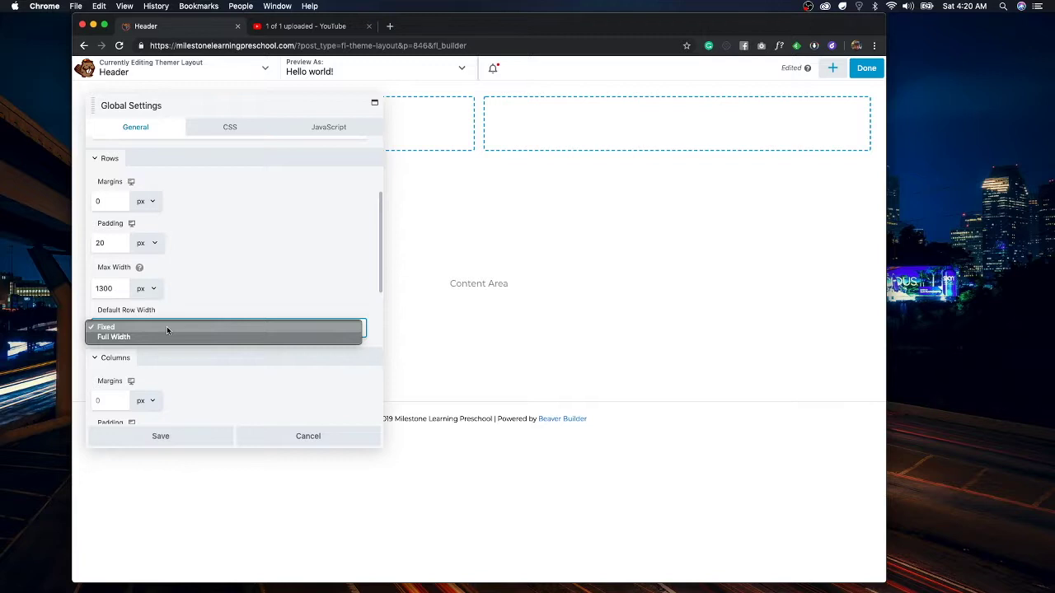
left_click(166, 335)
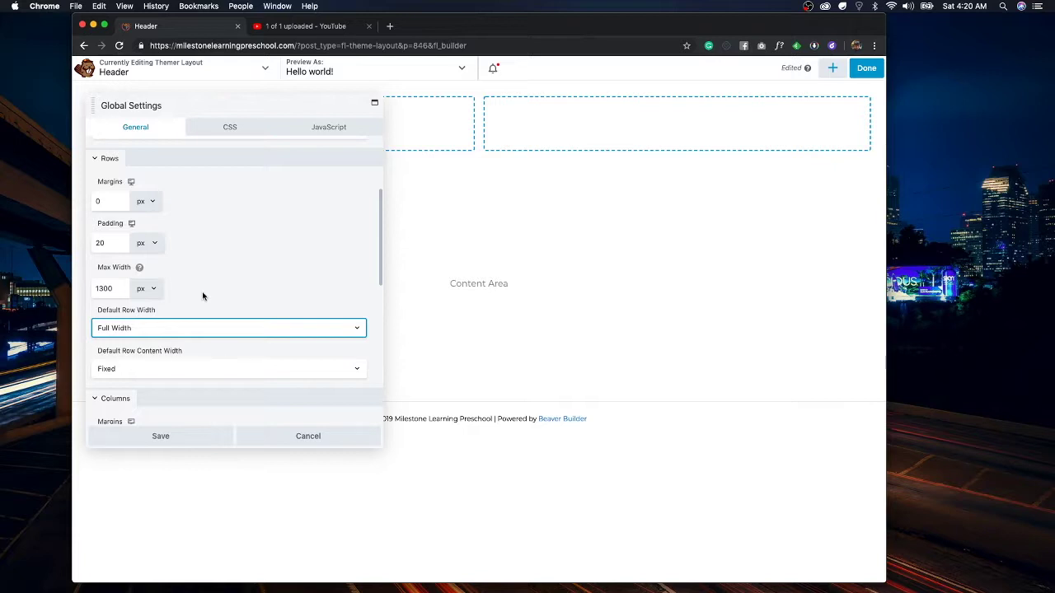
left_click(220, 435)
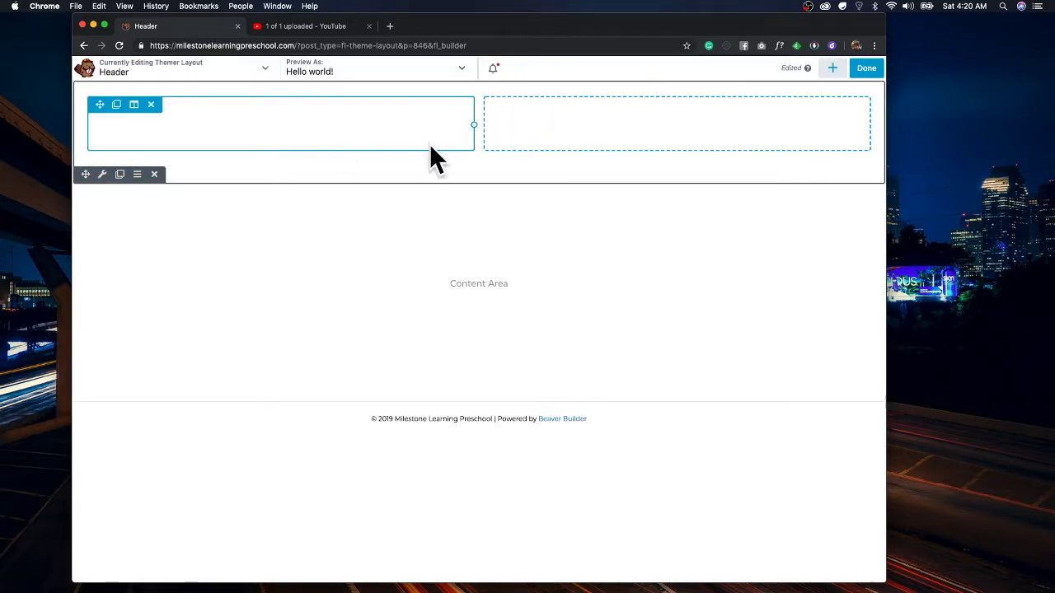
Add a Photo module to the header row's first column
left_click(833, 68)
left_click(709, 103)
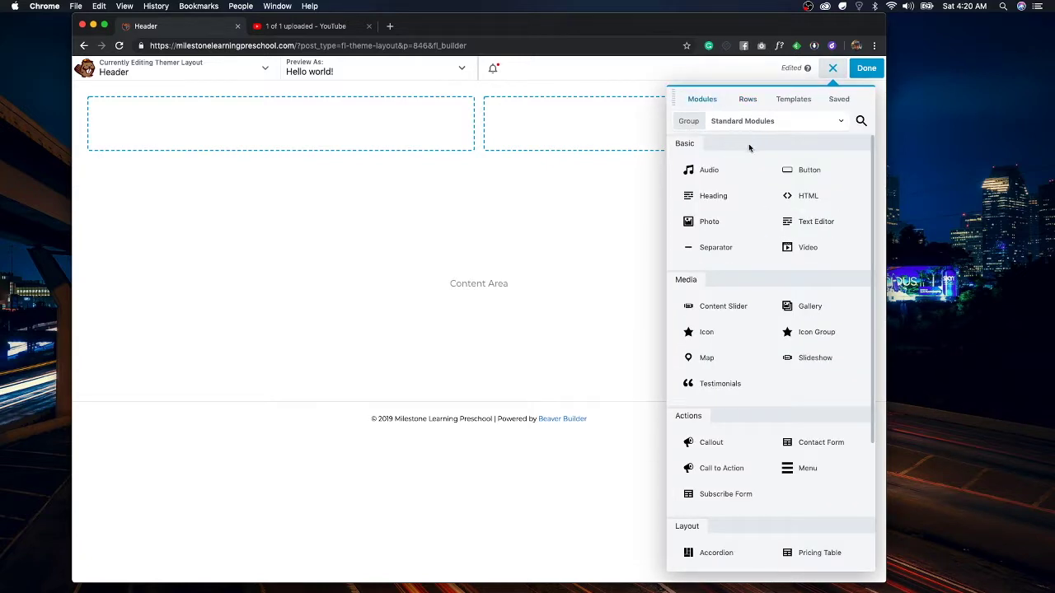
left_click_drag(725, 227, 354, 151)
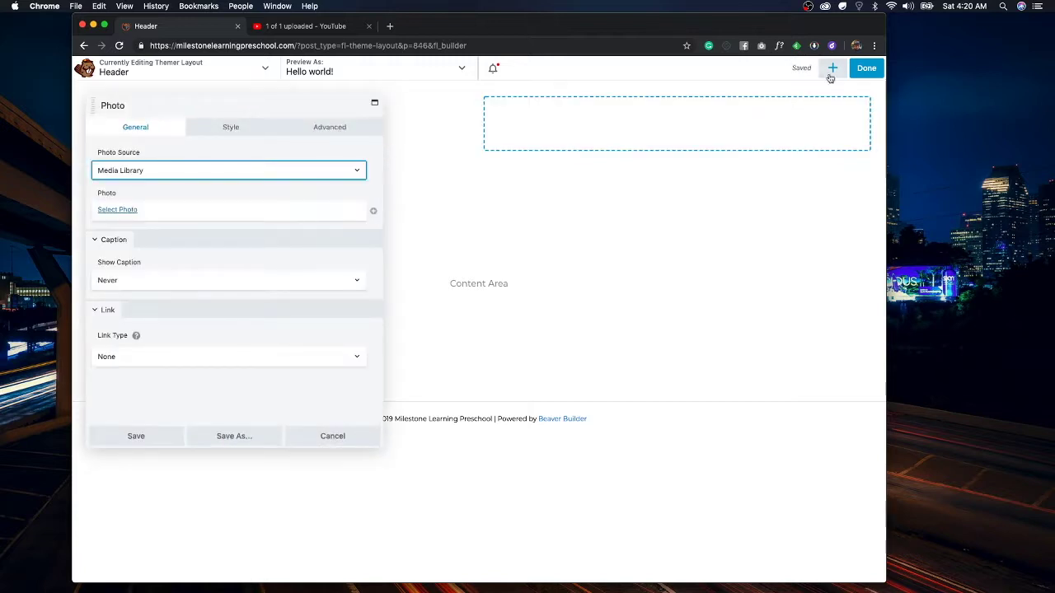
Browse the standard modules and the available module groups
left_click(831, 69)
scroll(794, 360, "down", 4)
scroll(794, 360, "up", 4)
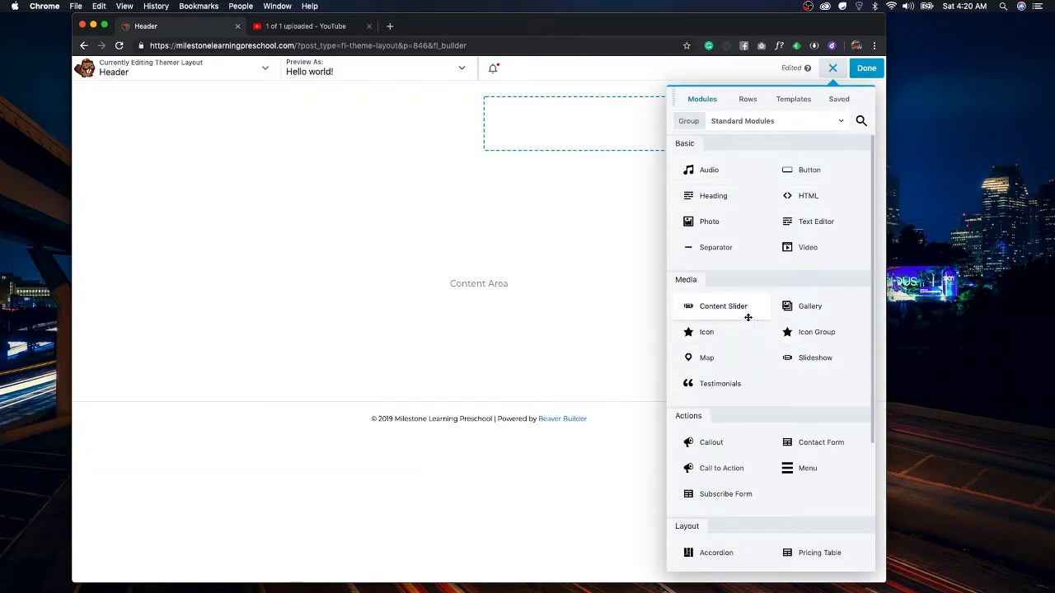
scroll(749, 318, "down", 3)
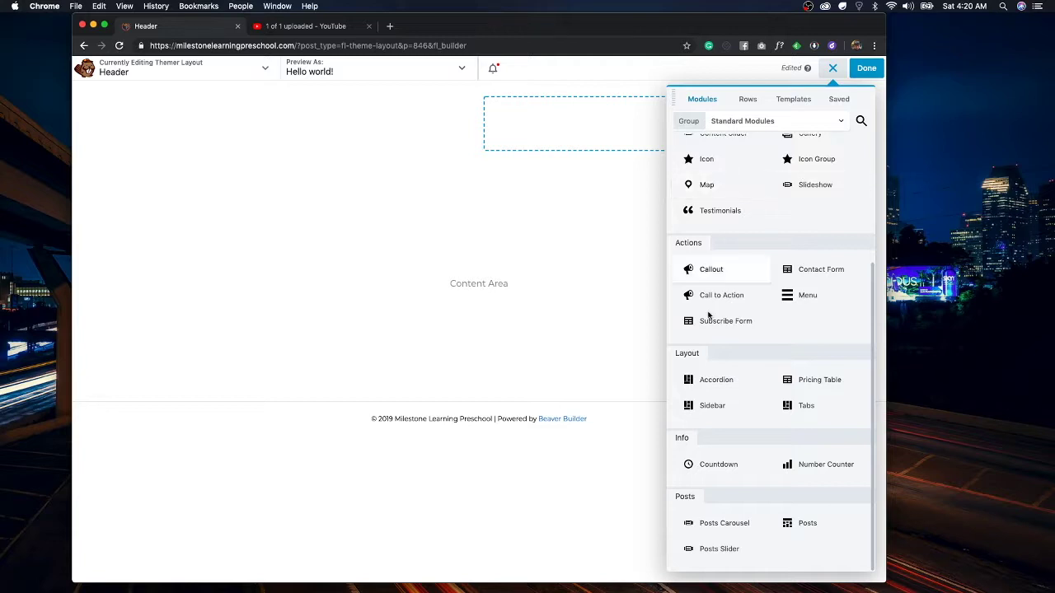
left_click(773, 121)
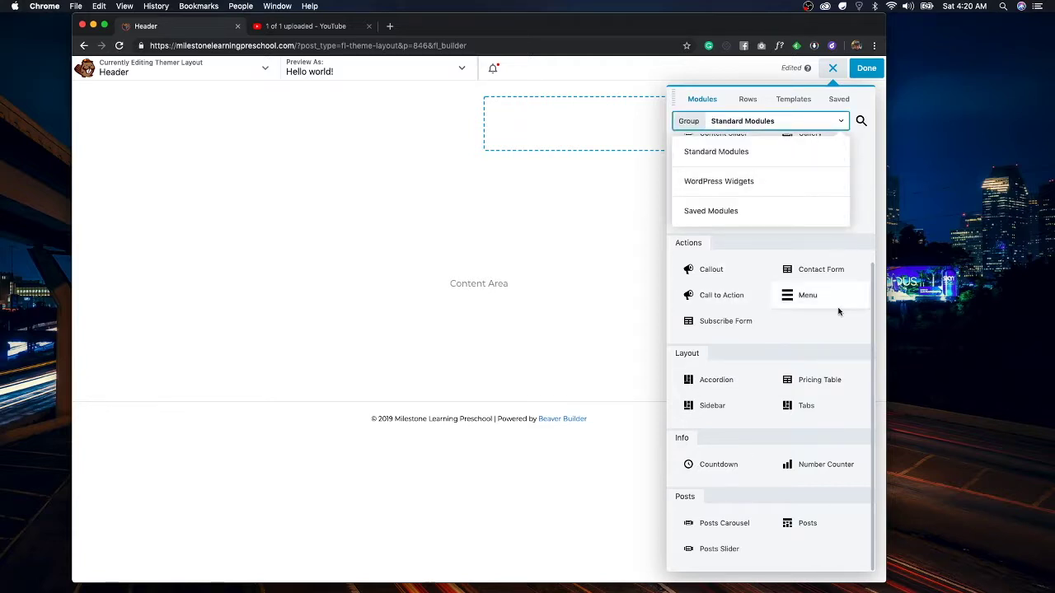
key("Escape")
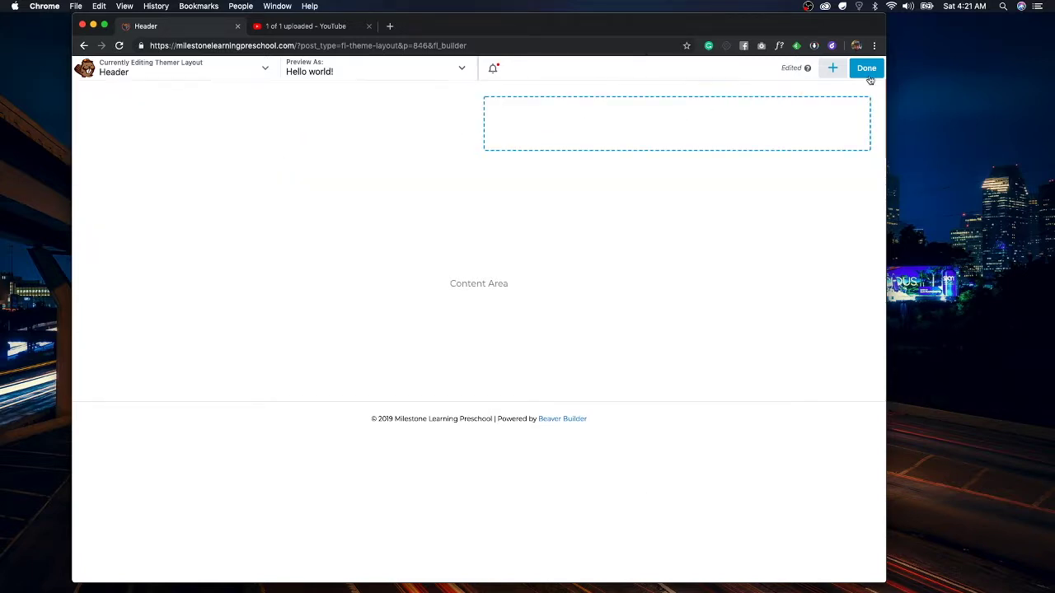
Insert another Photo module in the header row's first column and open its settings
left_click(833, 68)
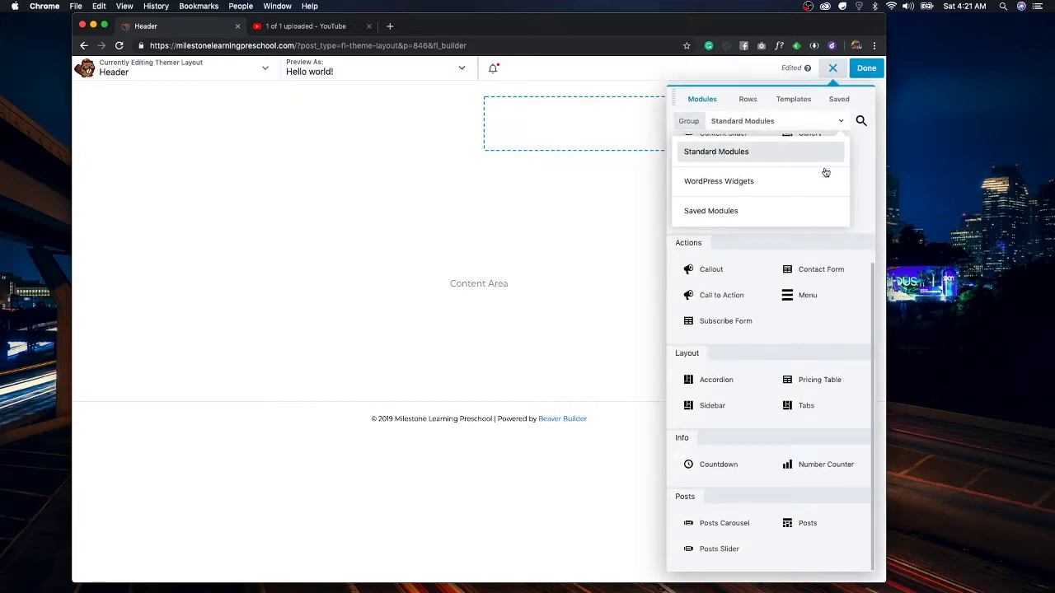
scroll(870, 198, "up", 3)
left_click(832, 122)
left_click_drag(717, 221, 355, 156)
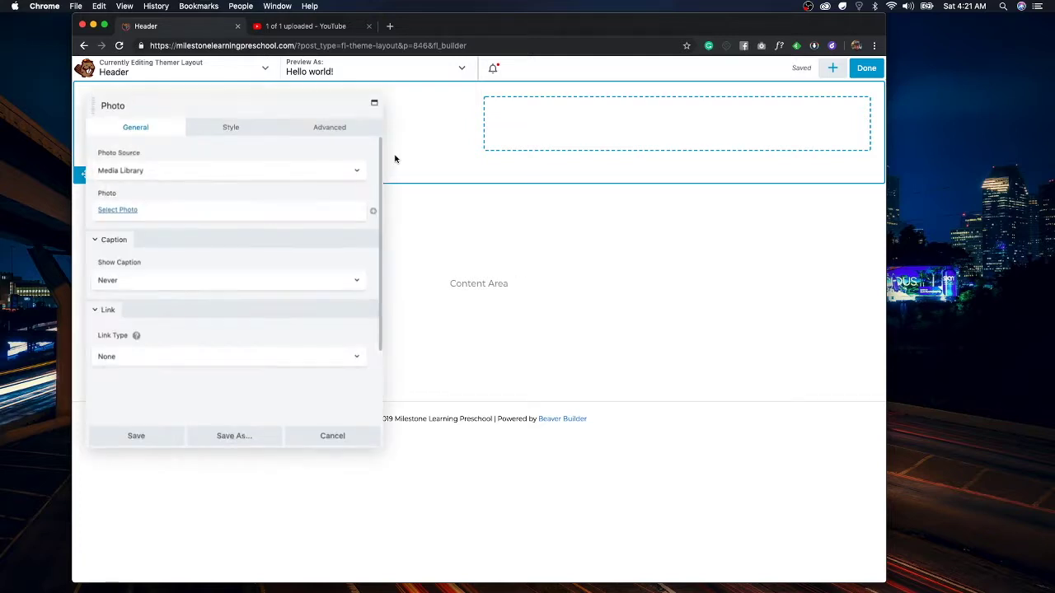
Choose the round color logo logo-color-v2.png from the media library for the Photo module
left_click_drag(240, 104, 445, 100)
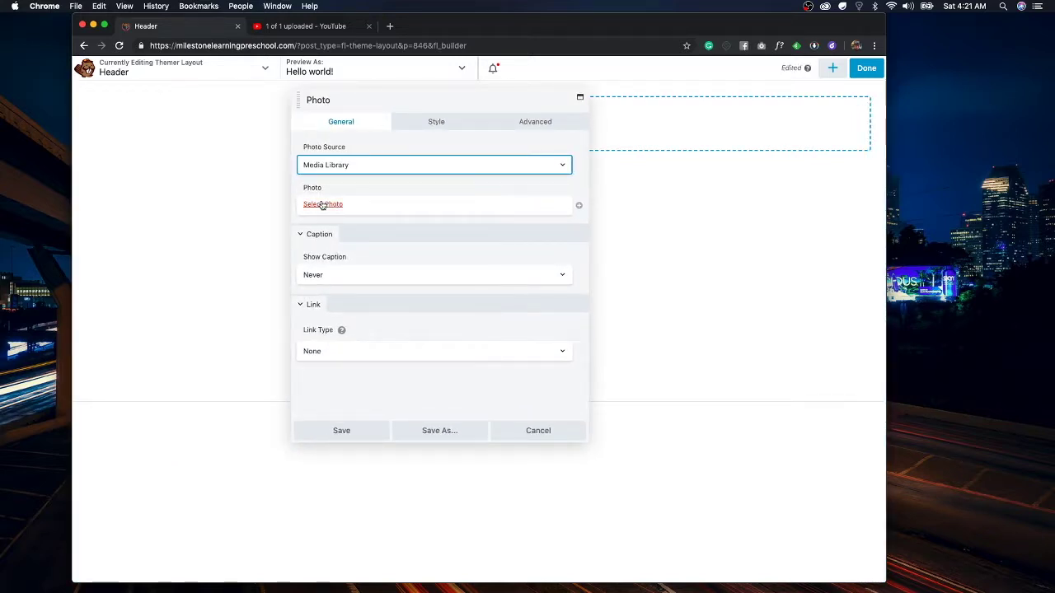
left_click(321, 206)
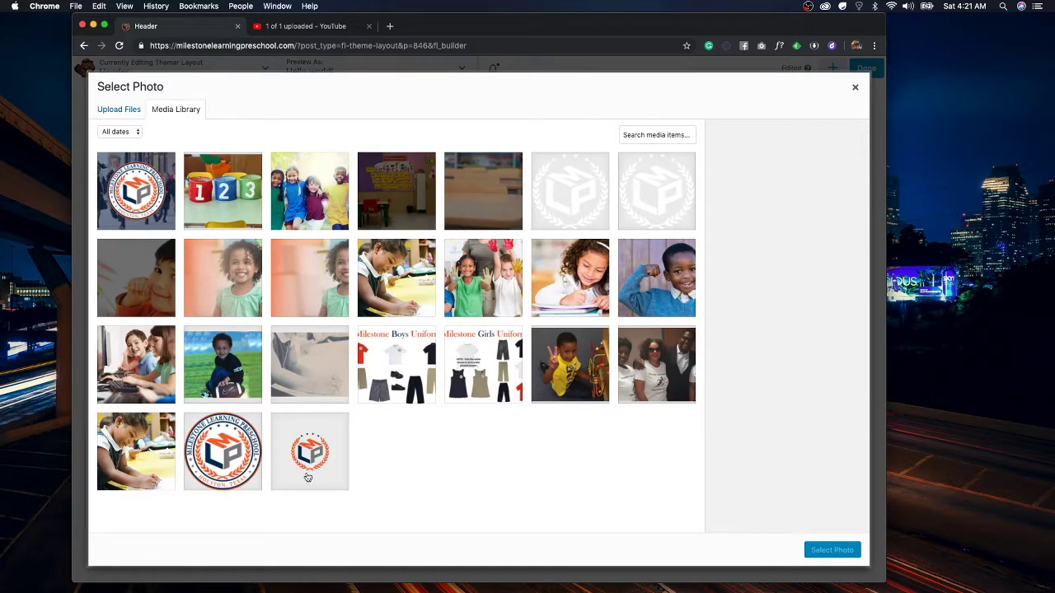
left_click(227, 456)
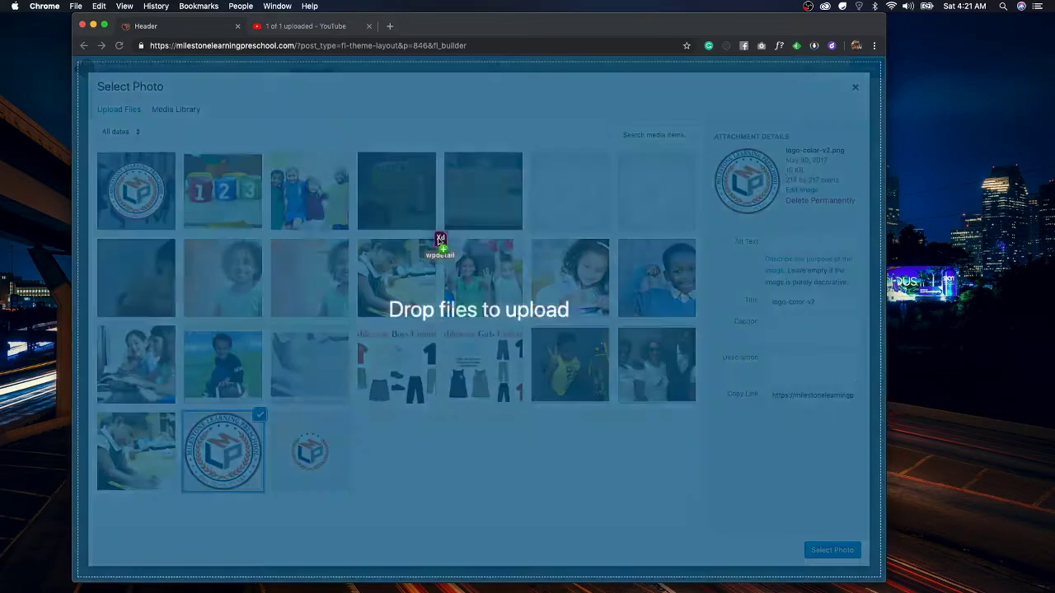
left_click_drag(440, 239, 506, 251)
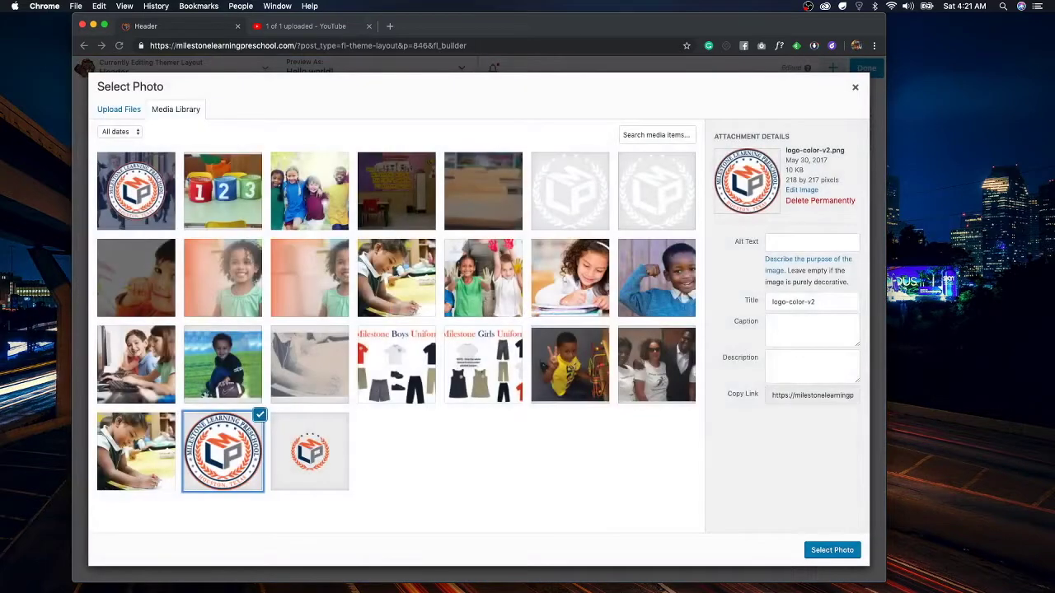
left_click(831, 558)
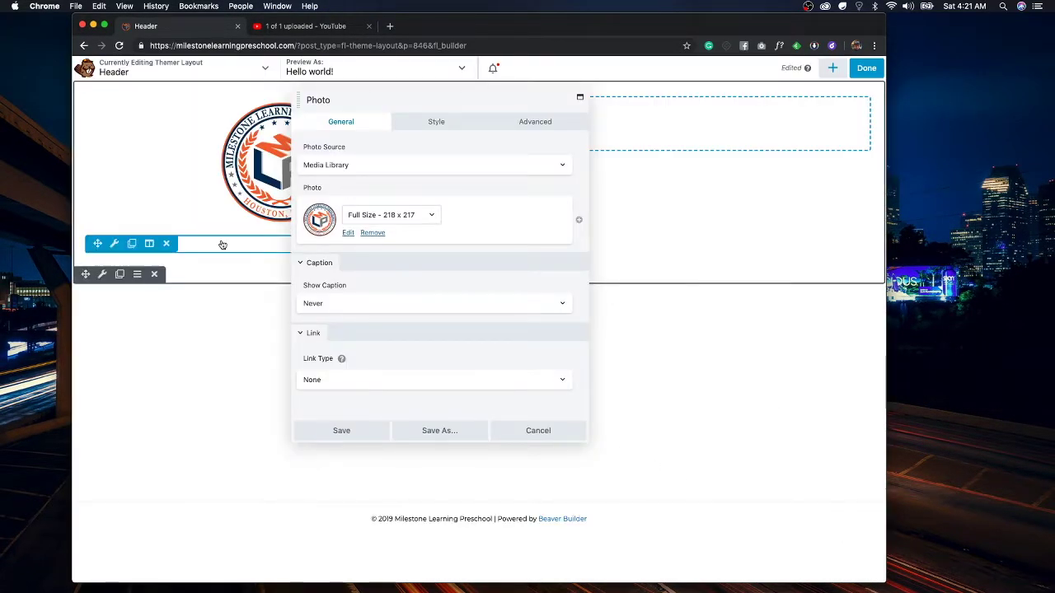
Delete the extra empty Photo module below the logo and move the photo settings window clear of the logo
left_click(166, 243)
left_click(577, 108)
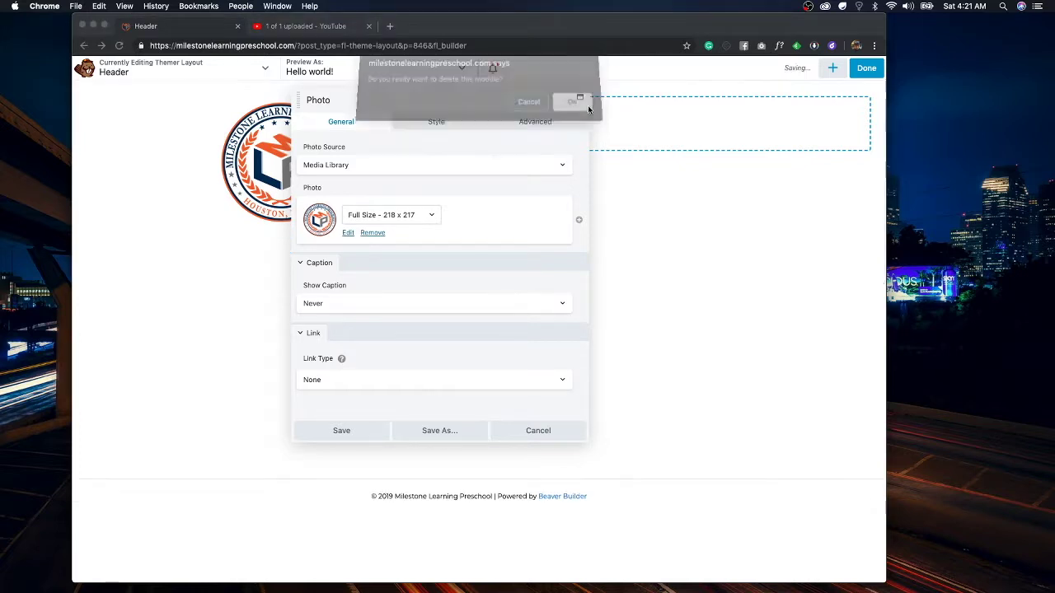
left_click_drag(410, 104, 588, 110)
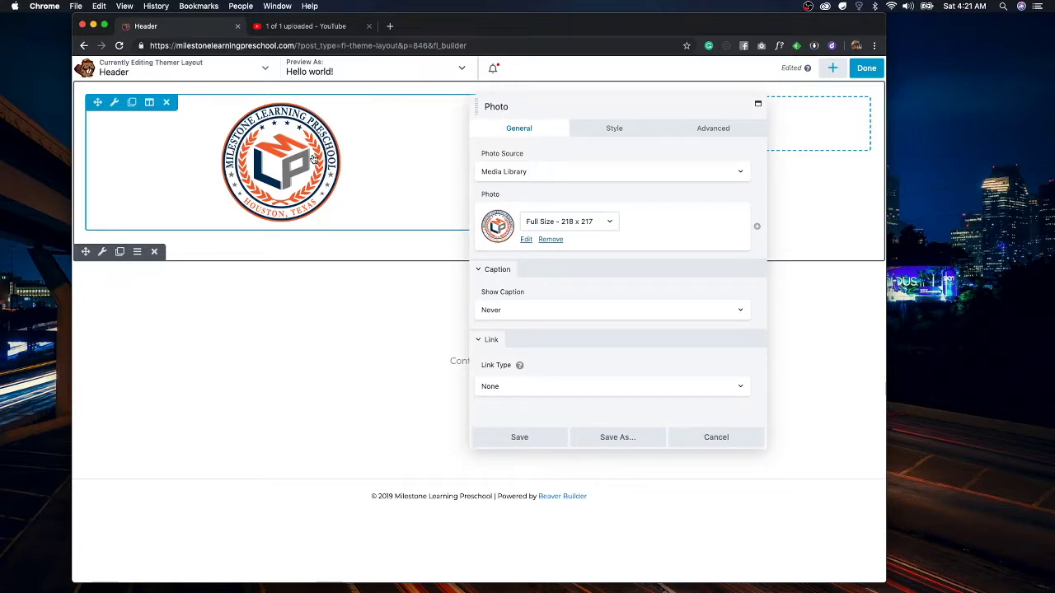
Set the logo photo's link type to URL and link it to the site's Home page
left_click(539, 385)
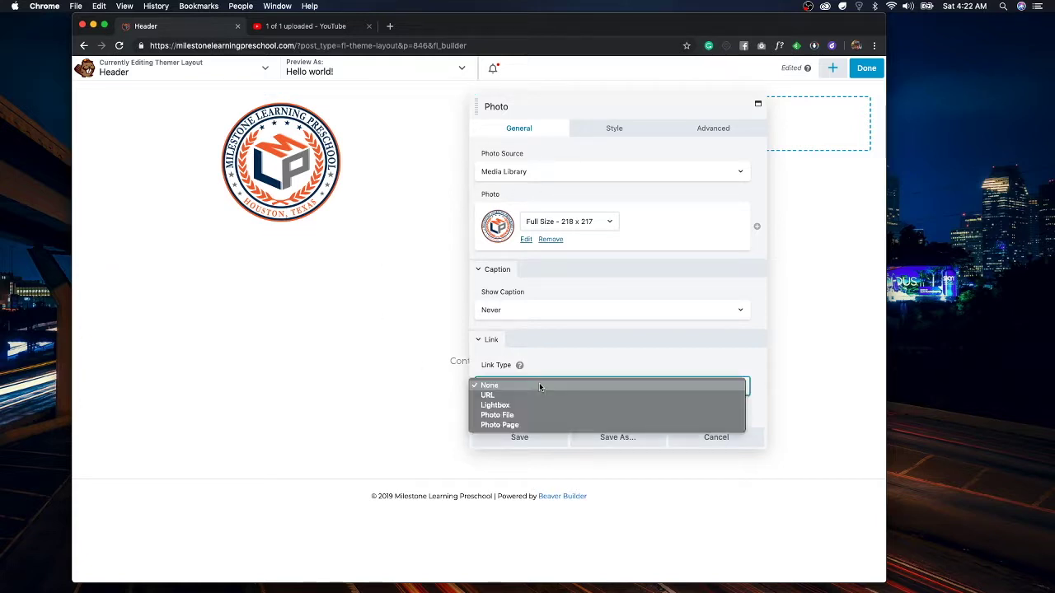
left_click(582, 358)
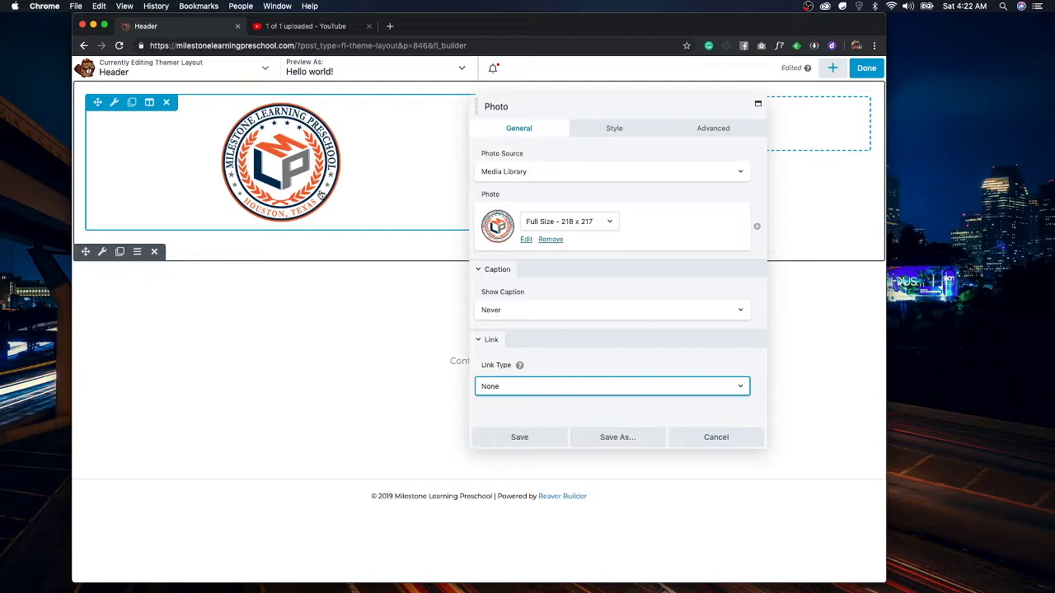
mouse_move(497, 368)
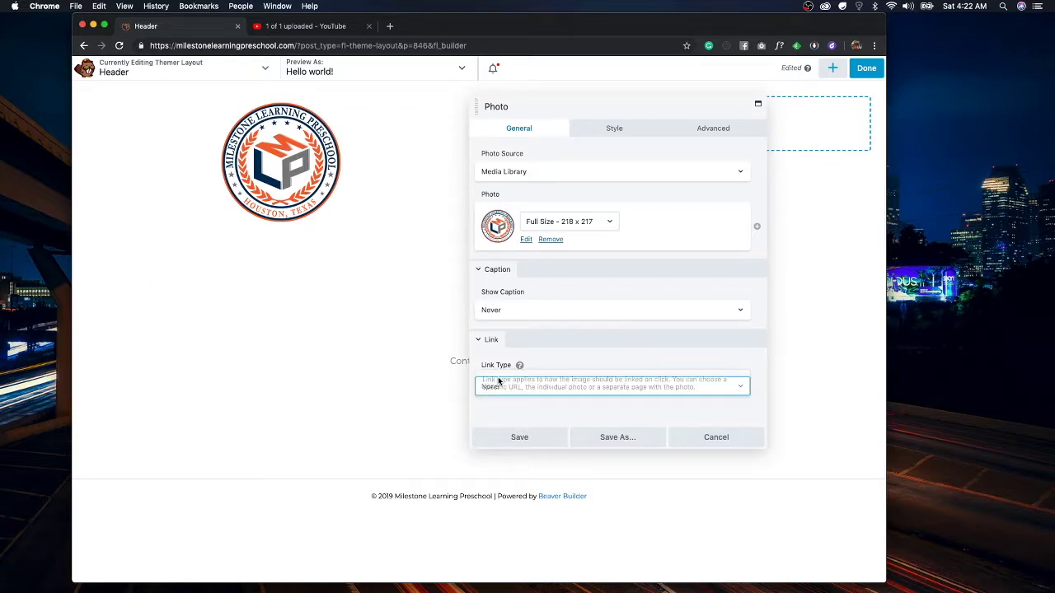
left_click(743, 389)
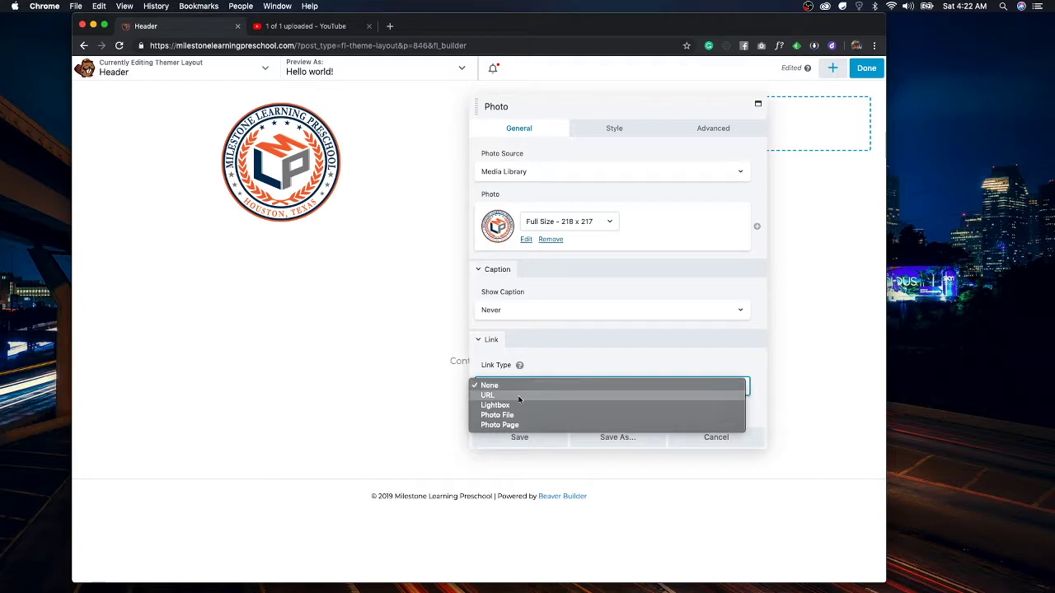
left_click(519, 399)
scroll(577, 362, "down", 3)
left_click(733, 389)
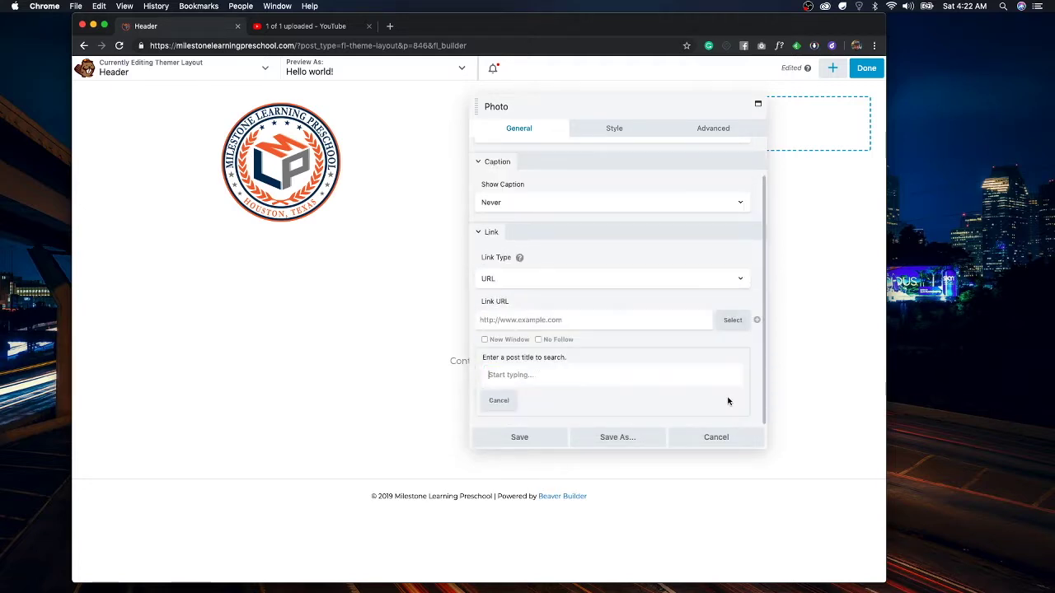
type("home")
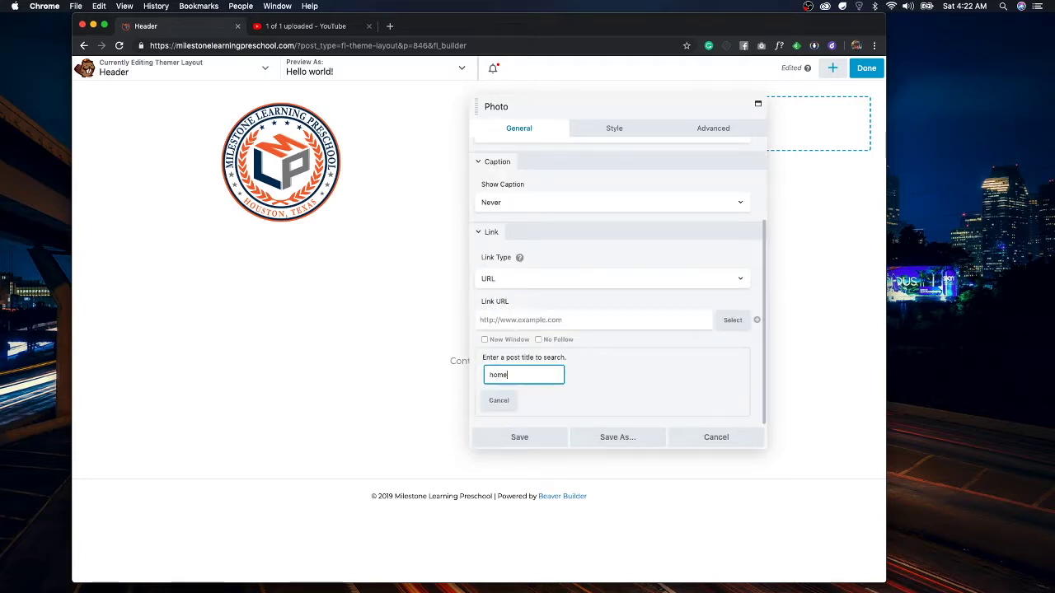
left_click(500, 394)
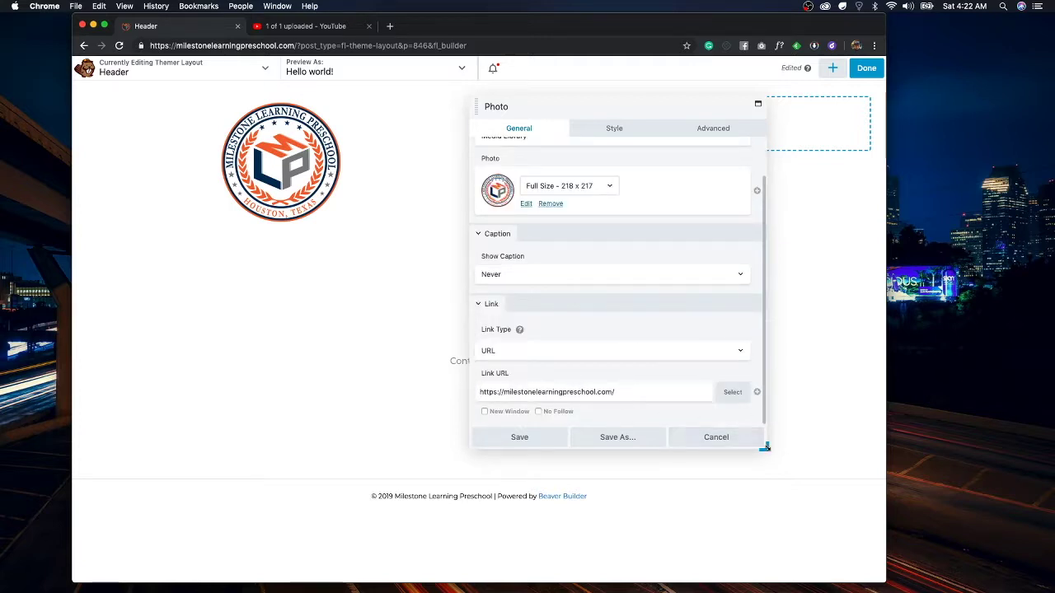
Clear the logo's link URL and choose the Home page as its target again through the post title search
triple_click(703, 391)
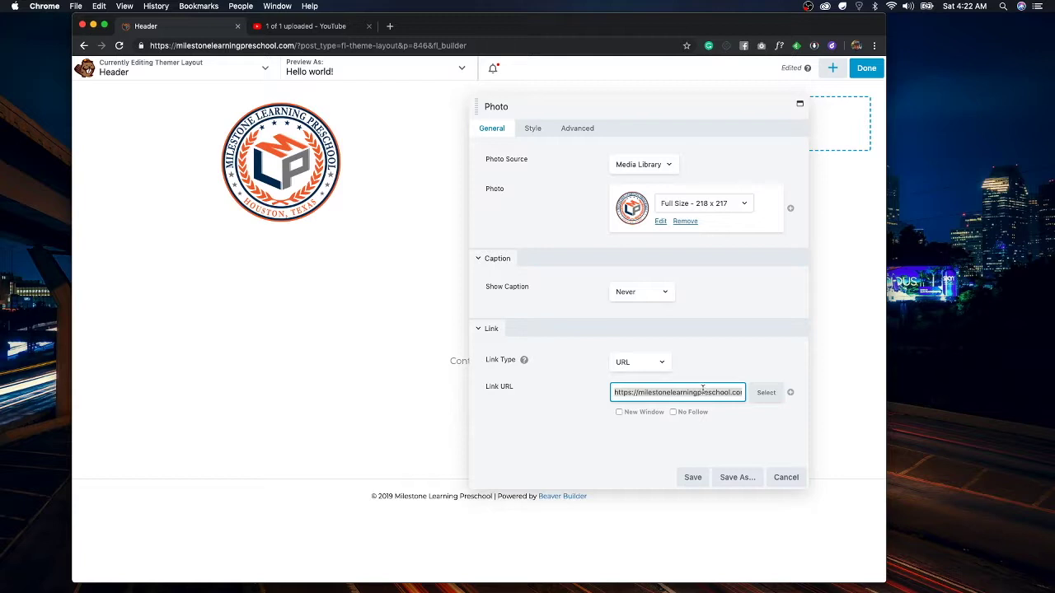
key("BackSpace")
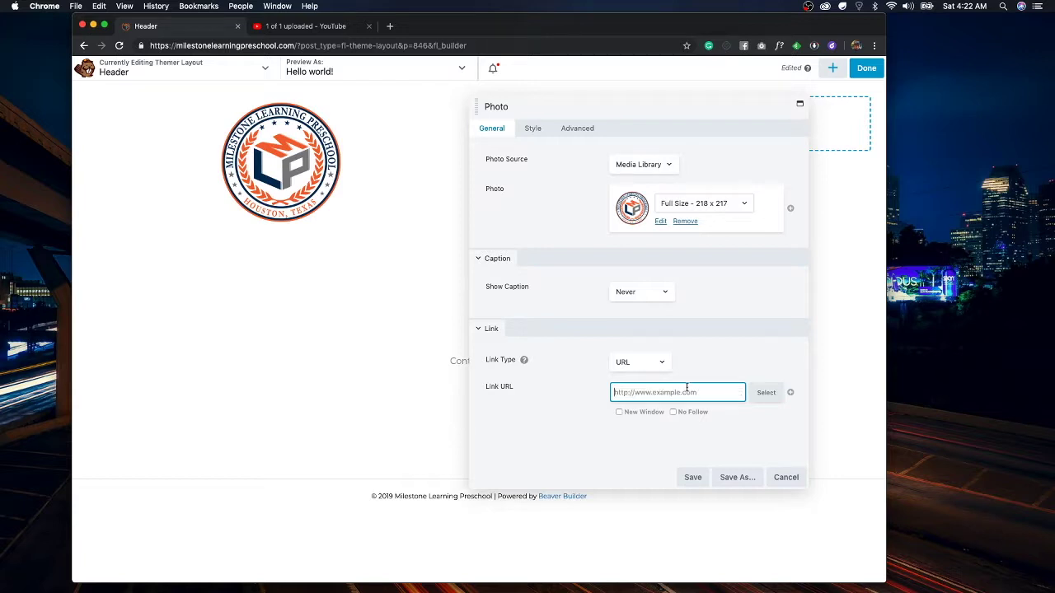
left_click(765, 394)
type("home")
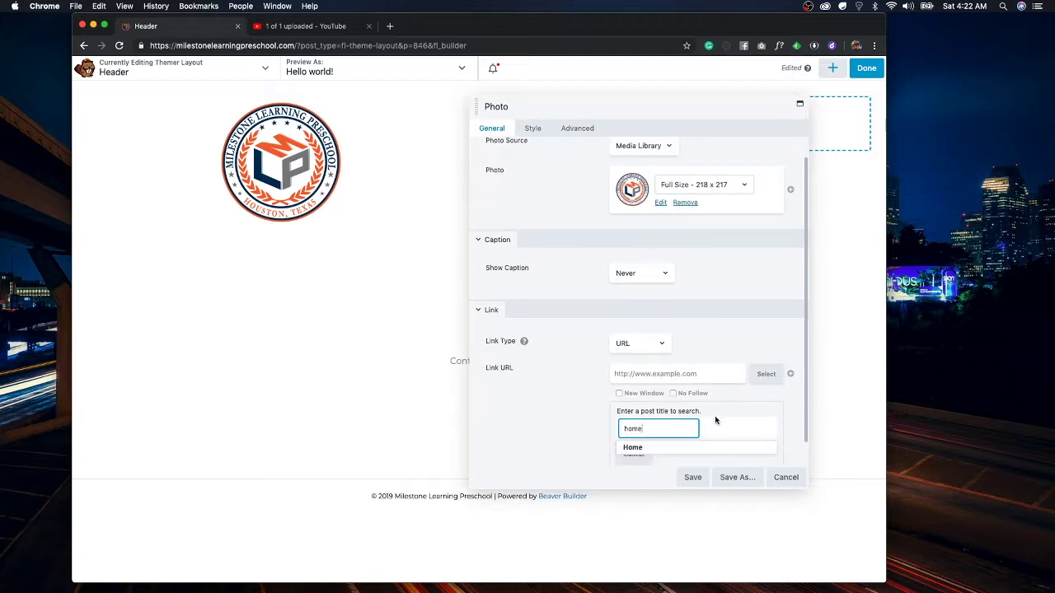
left_click(632, 449)
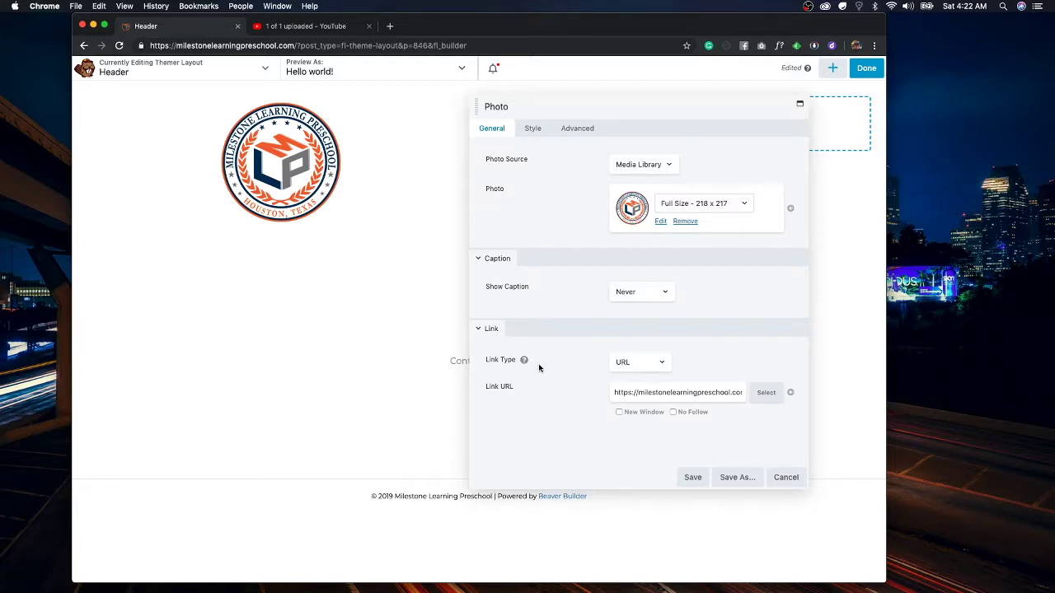
Align the logo photo to the left and set its width to 115 px
left_click(533, 132)
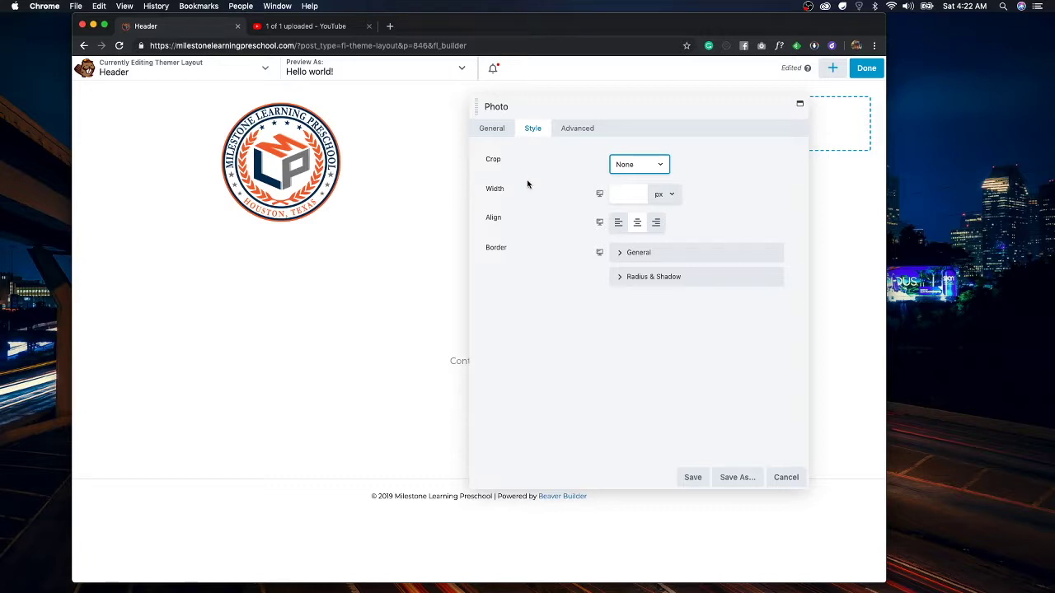
left_click(618, 223)
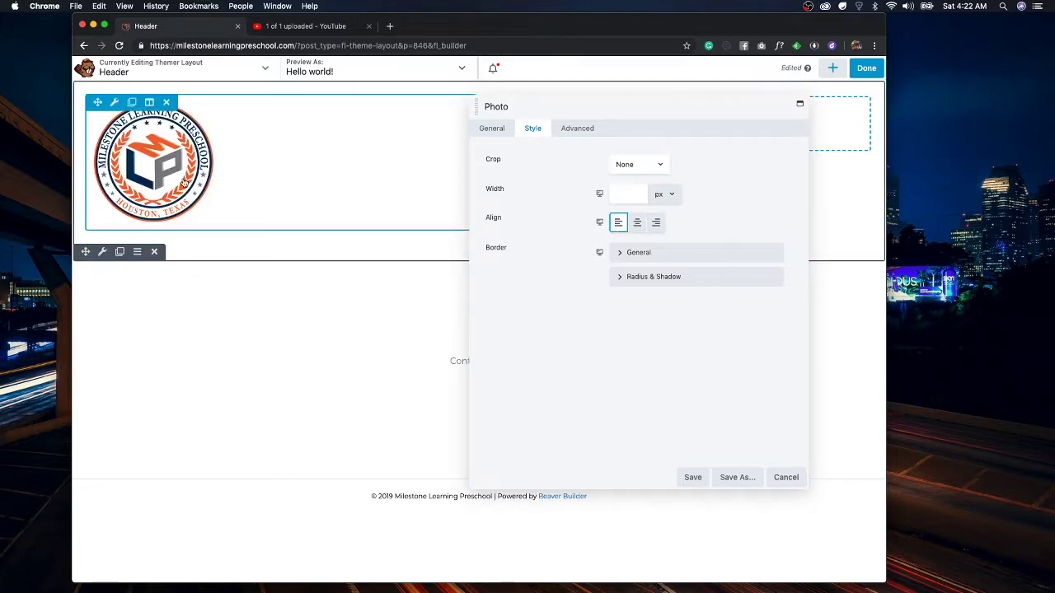
left_click(624, 196)
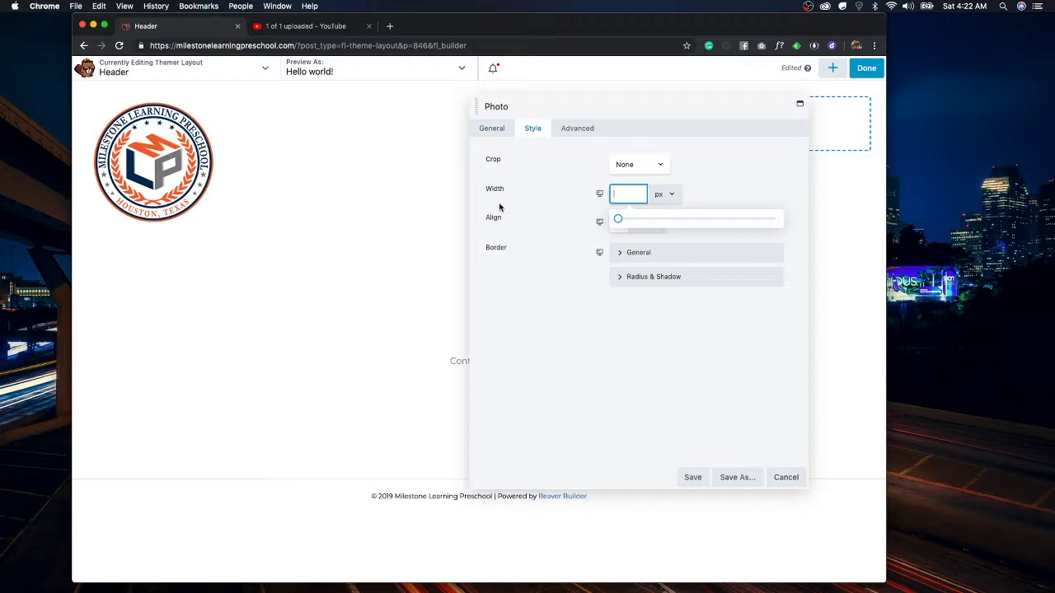
type("125")
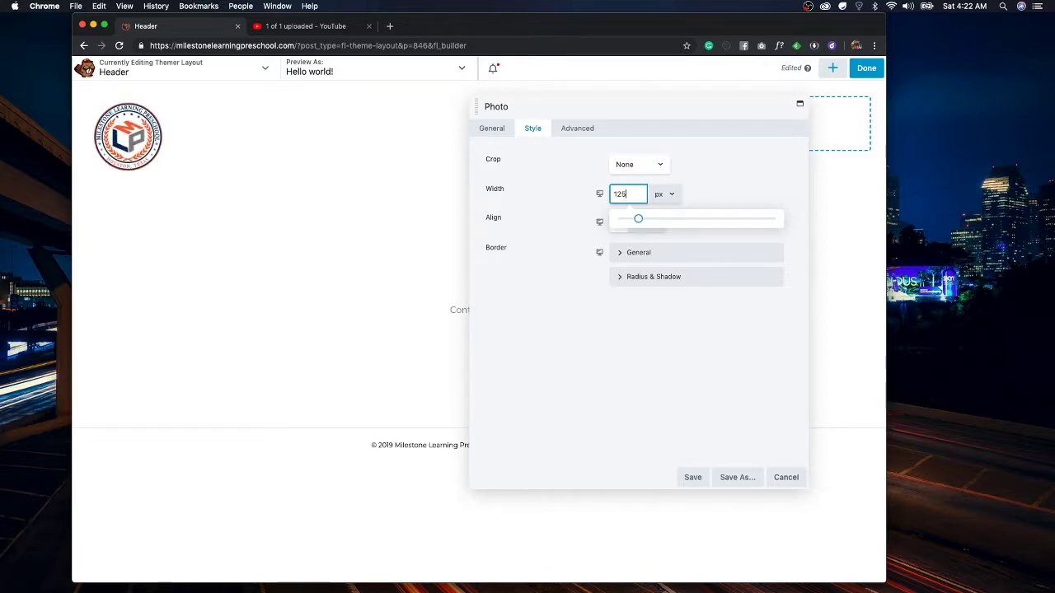
key("BackSpace")
key("BackSpace")
type("15")
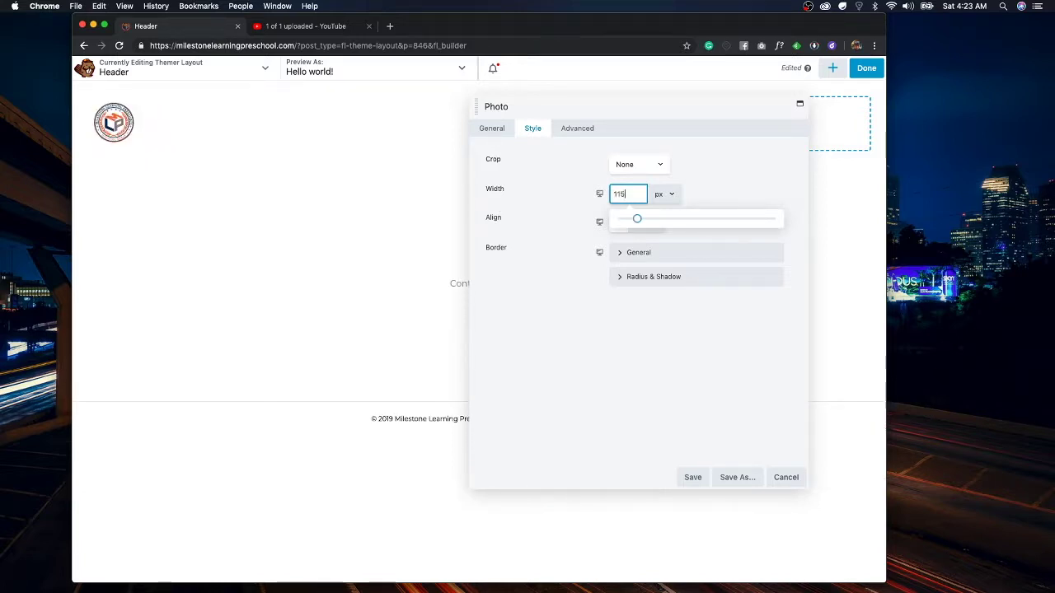
left_click(732, 185)
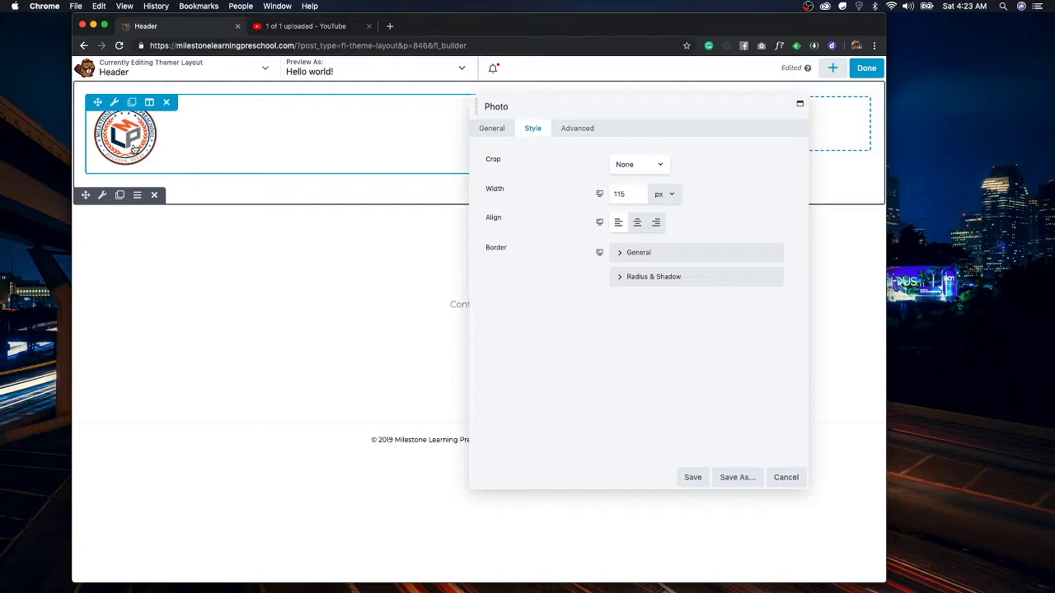
Check the logo's size in the tablet and phone responsive previews and return to the desktop view
left_click(600, 195)
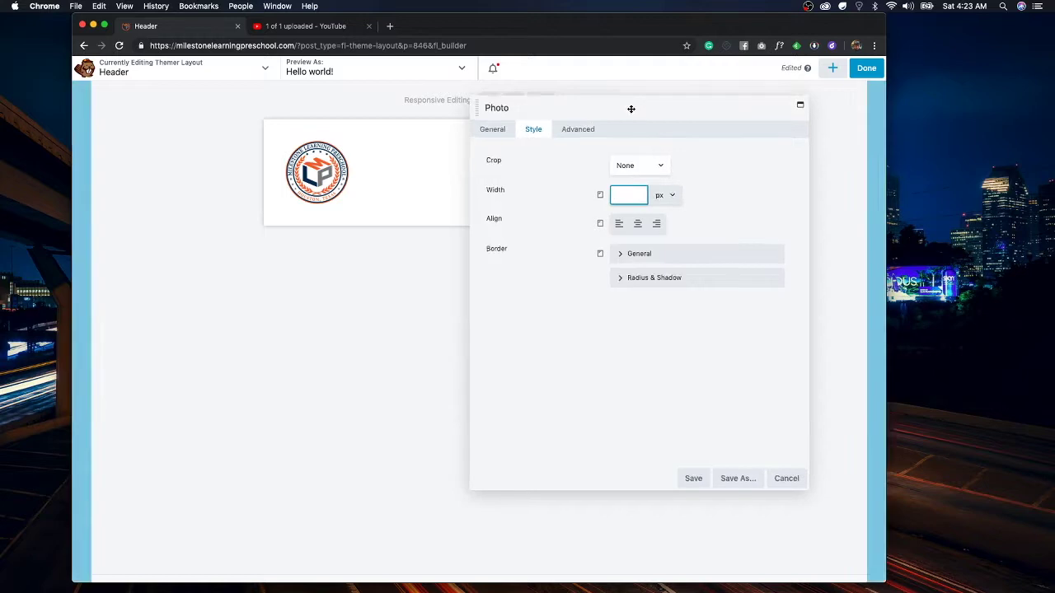
left_click_drag(629, 103, 508, 250)
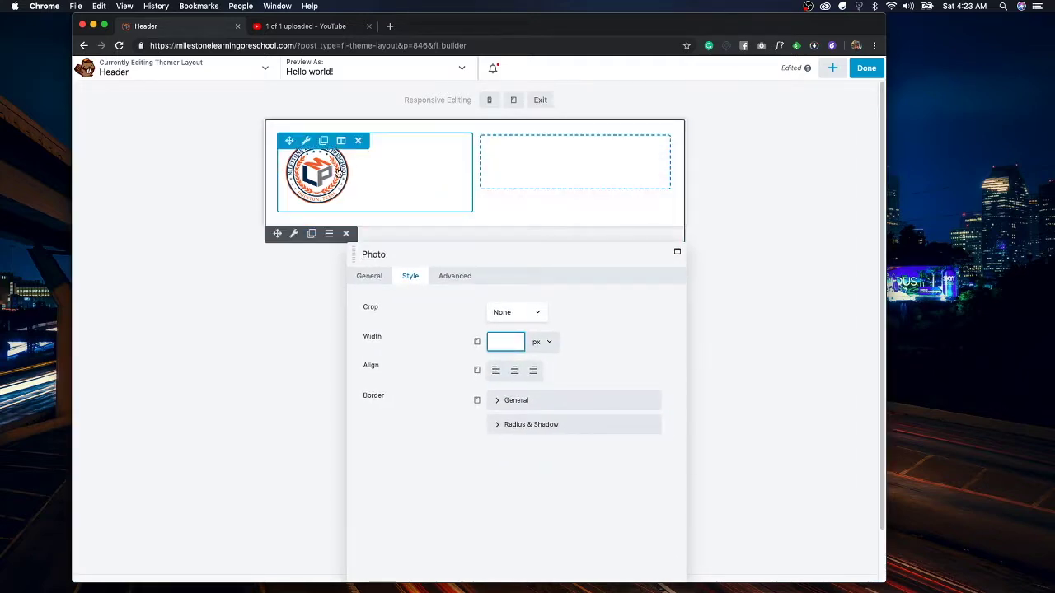
left_click(476, 346)
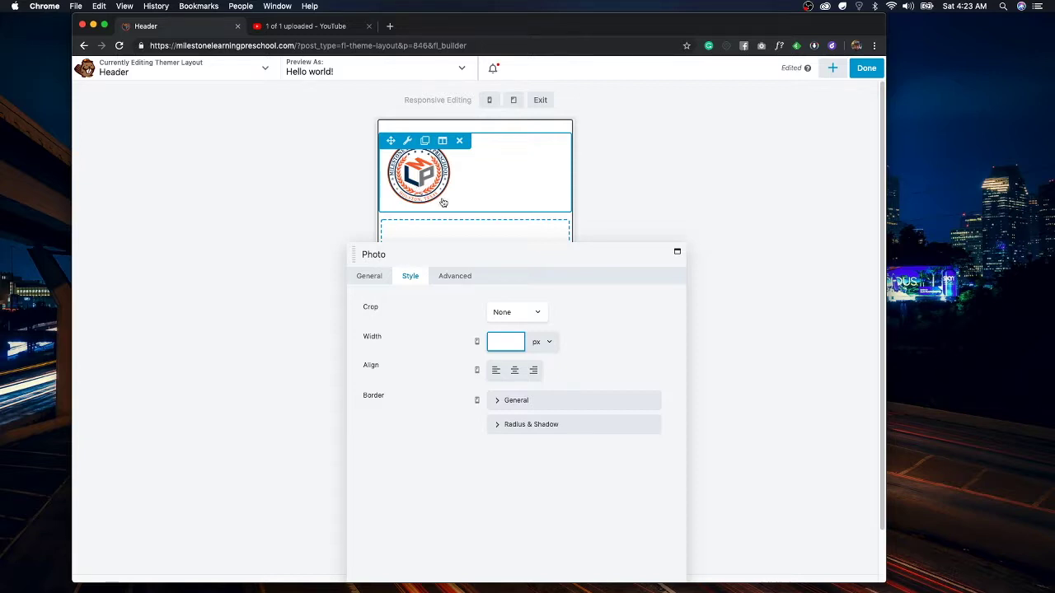
left_click_drag(518, 250, 552, 117)
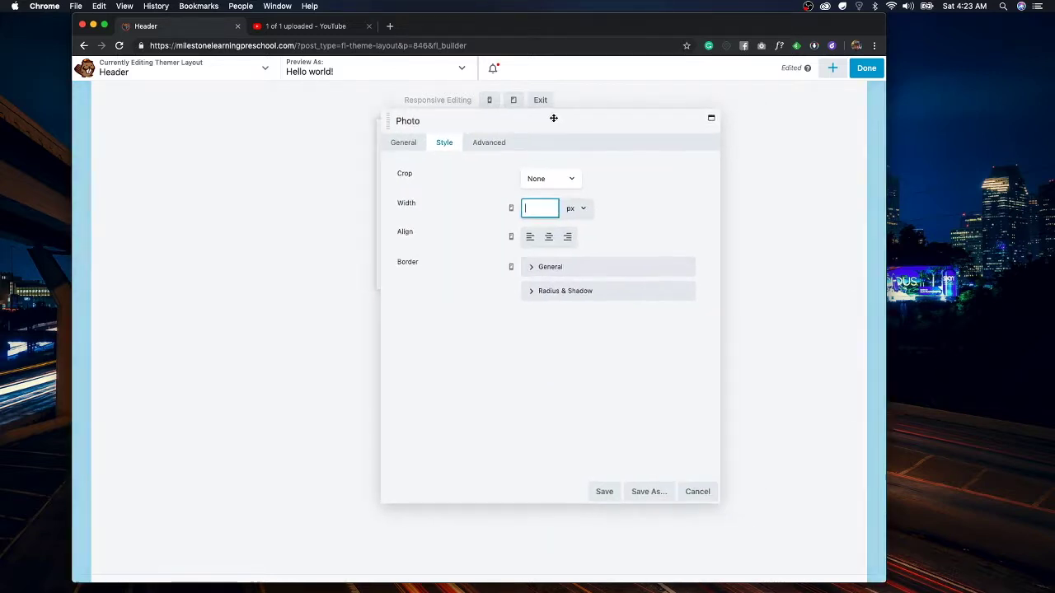
type("115")
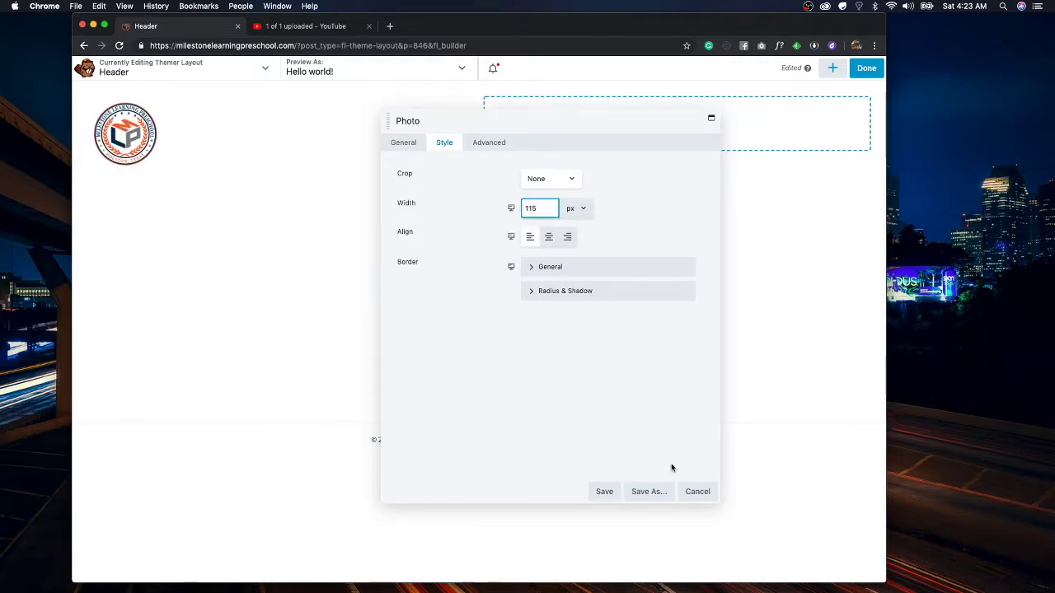
Save the photo settings and narrow the logo column to about a quarter of the header row's width
mouse_move(638, 127)
left_mouse_down()
mouse_move(665, 139)
mouse_move(643, 172)
mouse_move(631, 136)
left_mouse_up()
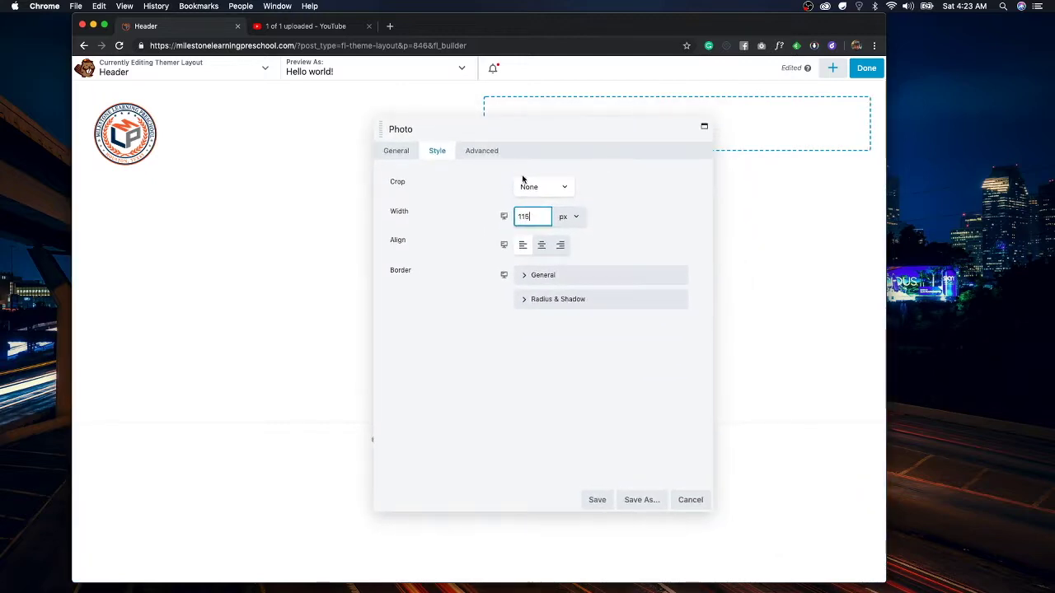
left_click(596, 500)
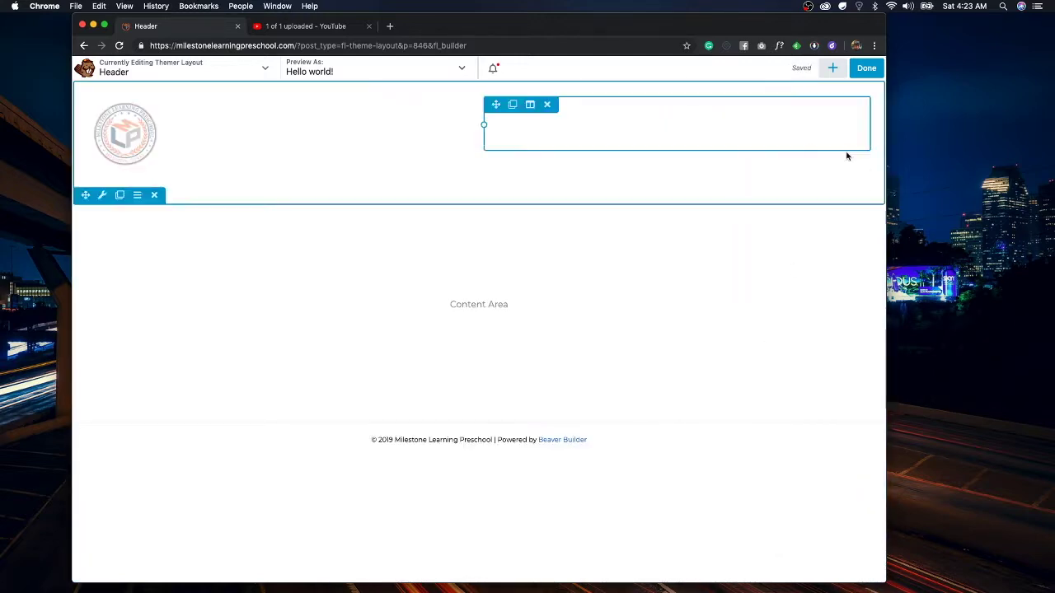
left_click_drag(488, 124, 269, 133)
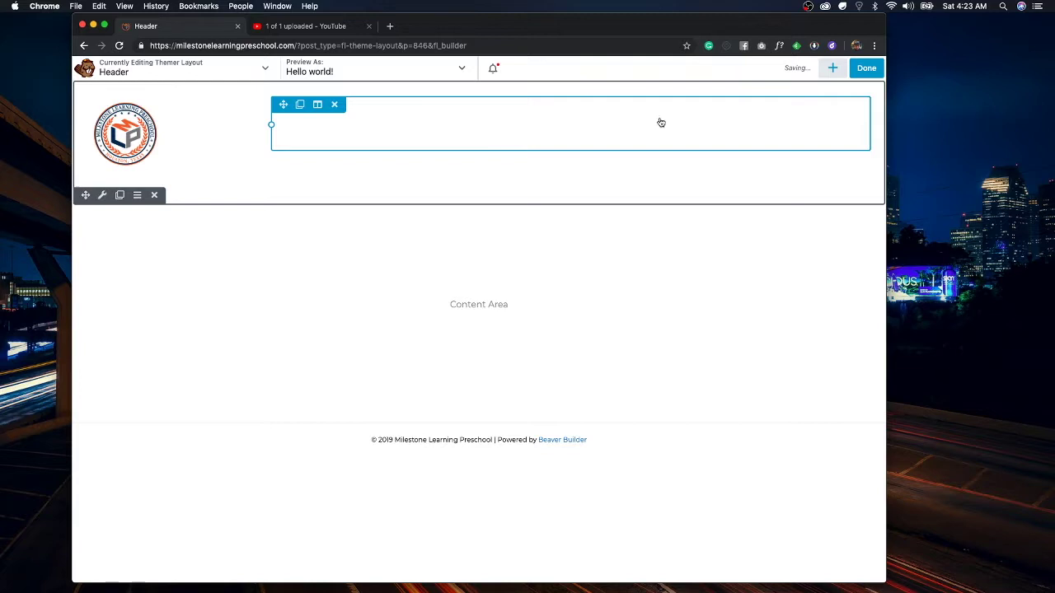
Add a Menu module to the header's wide second column and move its settings window clear of the navigation links
left_click(832, 67)
left_click(862, 121)
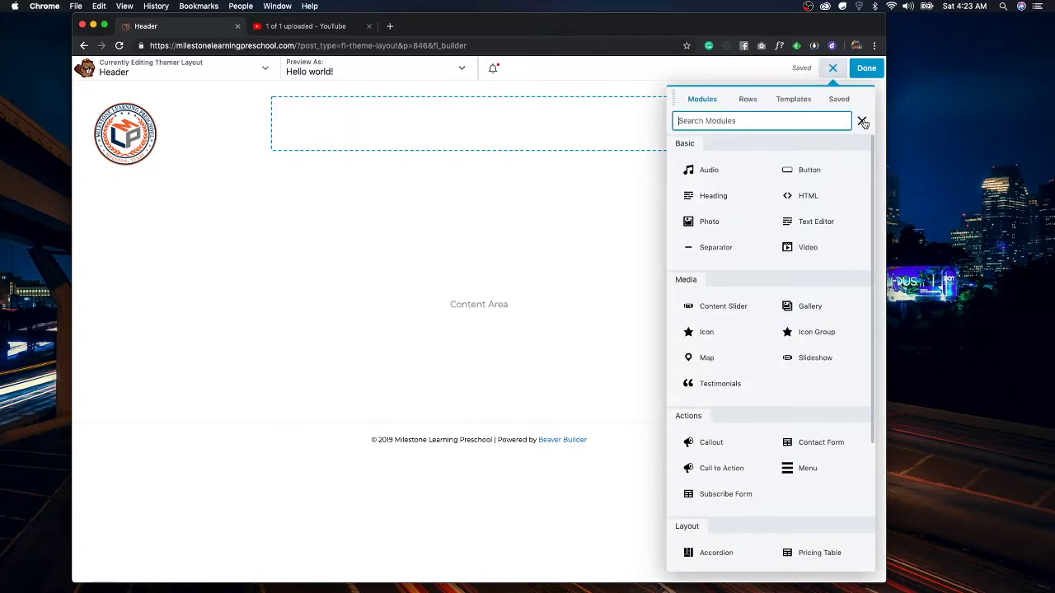
type("men")
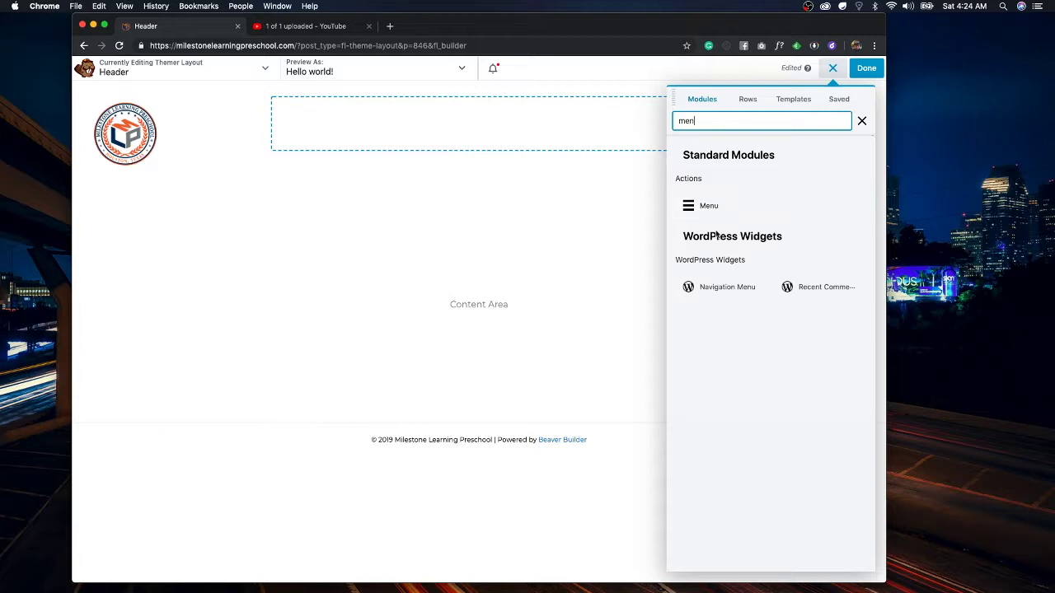
left_click_drag(734, 206, 540, 155)
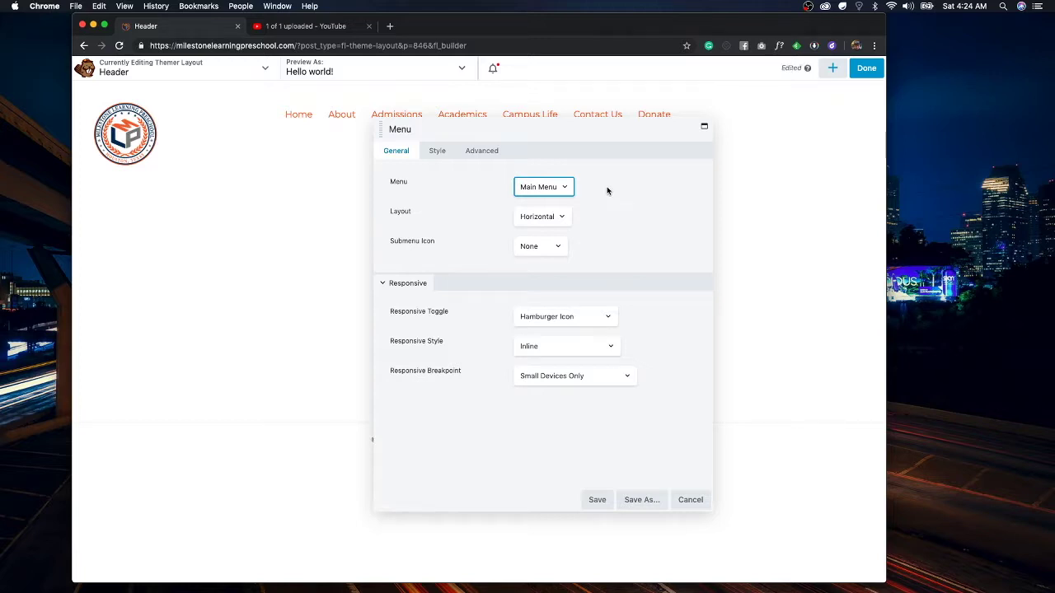
left_click_drag(492, 130, 404, 221)
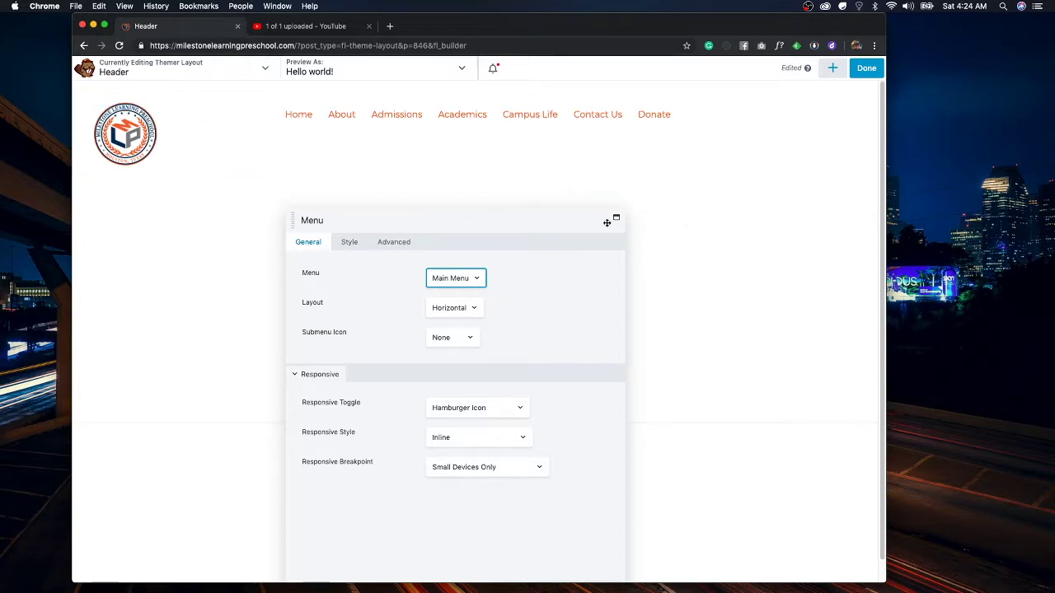
left_click_drag(575, 223, 594, 190)
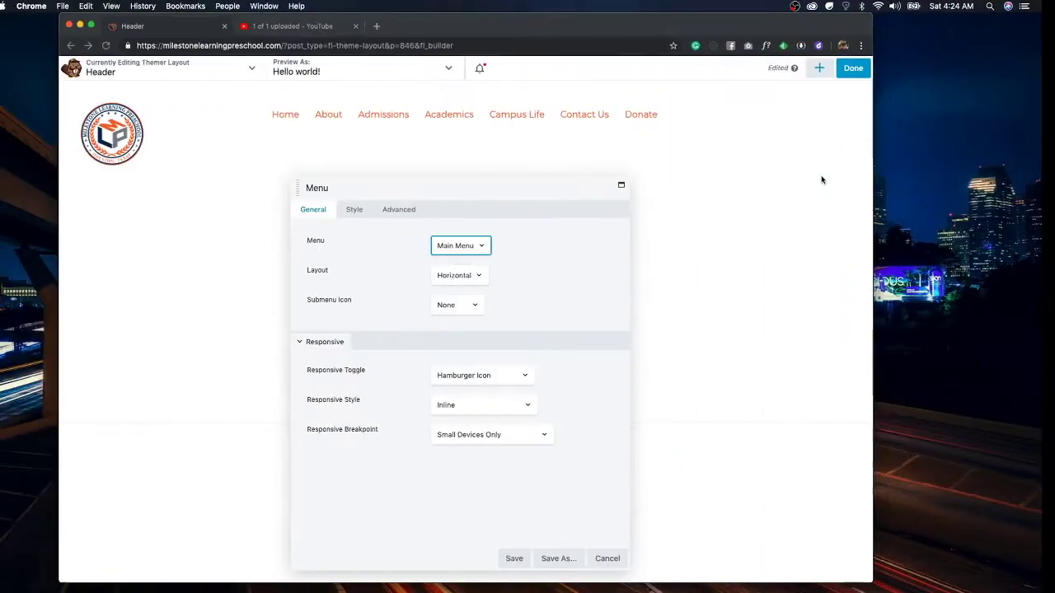
left_click_drag(470, 184, 451, 169)
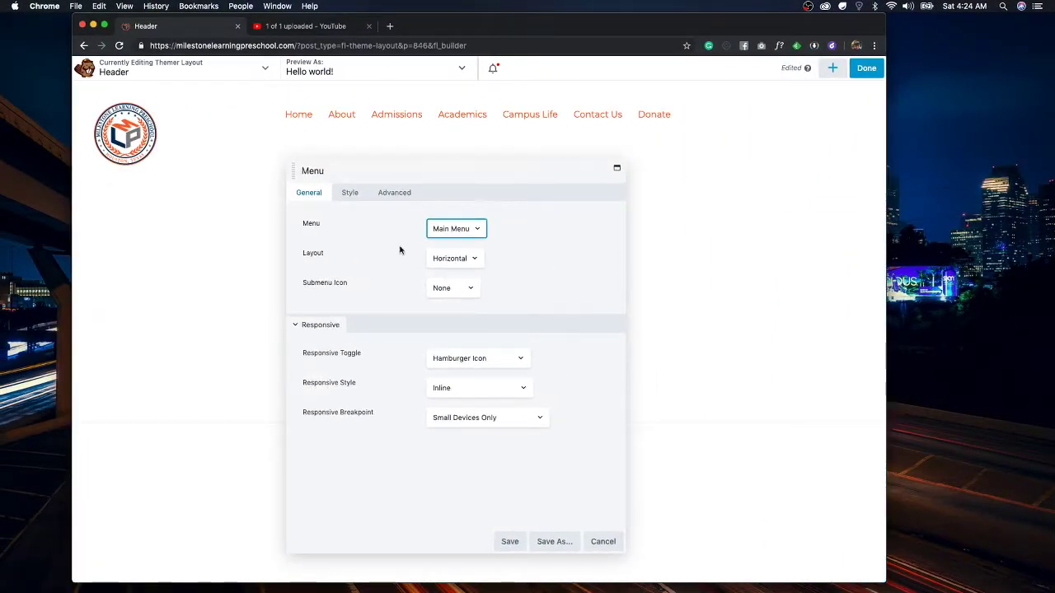
Set the menu's responsive toggle to Hamburger Icon + Label with the label MENU, and its breakpoint to Medium & Small Devices Only
left_click(463, 360)
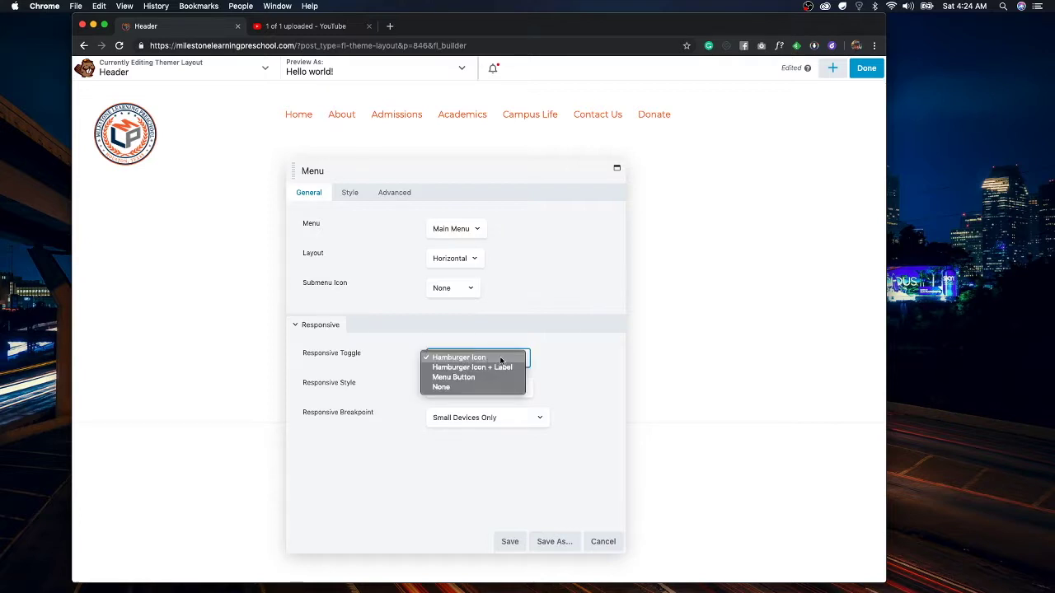
left_click(507, 368)
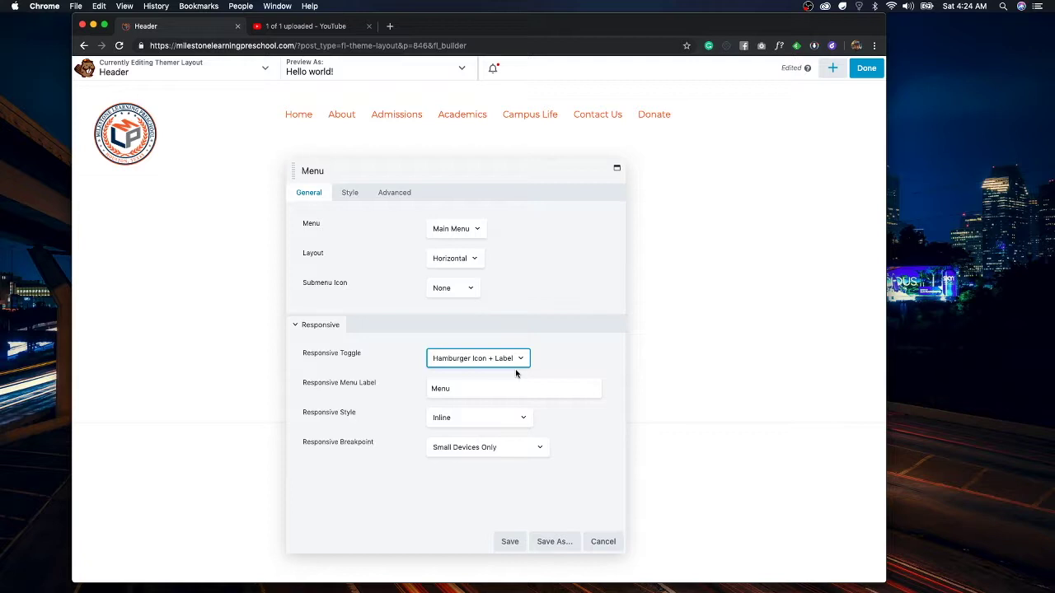
left_click(523, 389)
double_click(522, 389)
type("MEN")
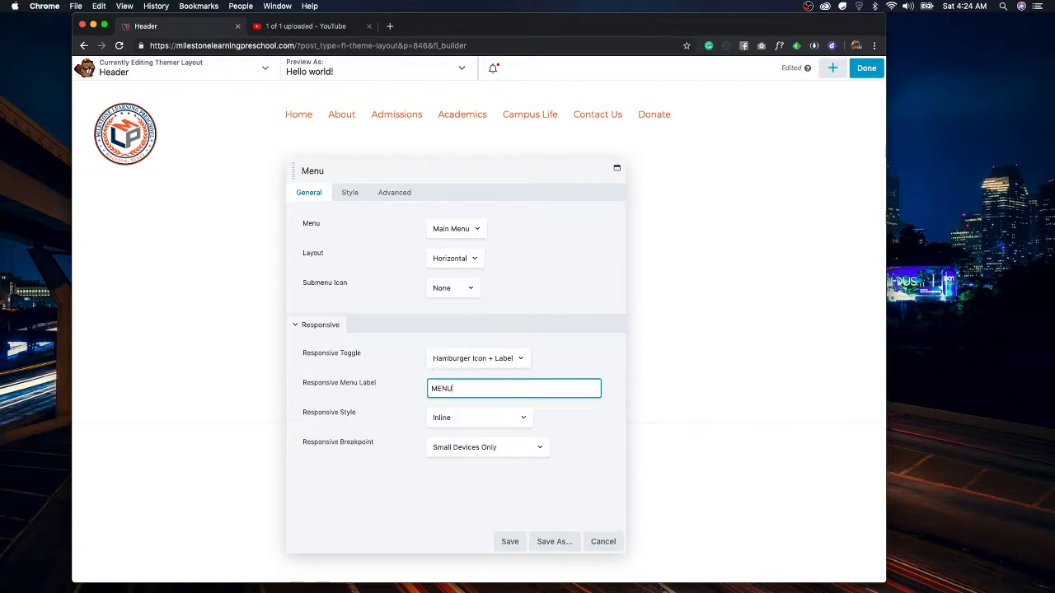
type("U")
left_click(488, 446)
left_click(554, 447)
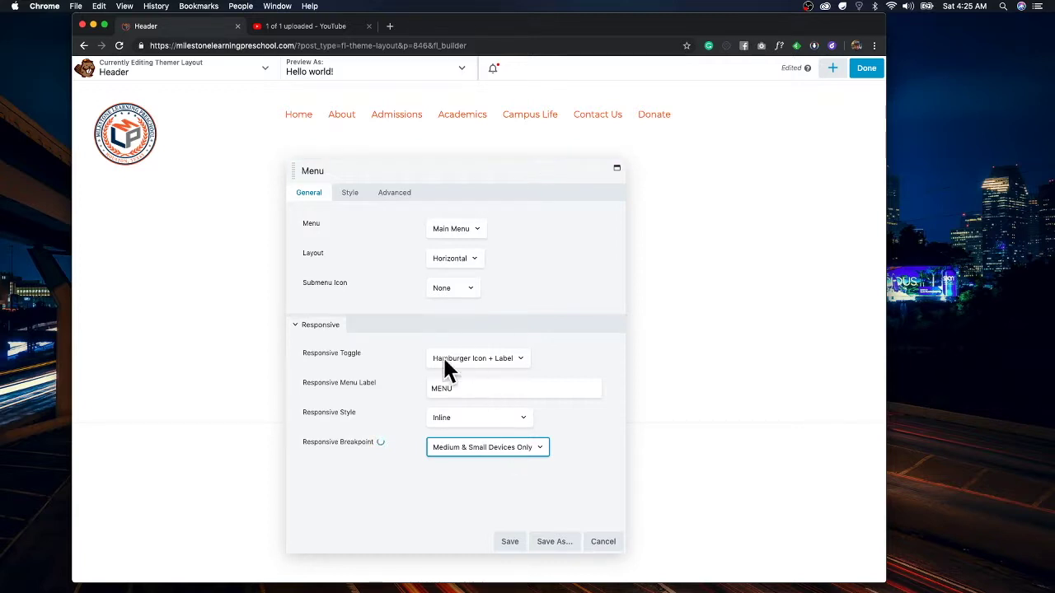
Align the header's navigation menu to the right in the Menu module's style settings
left_click(349, 194)
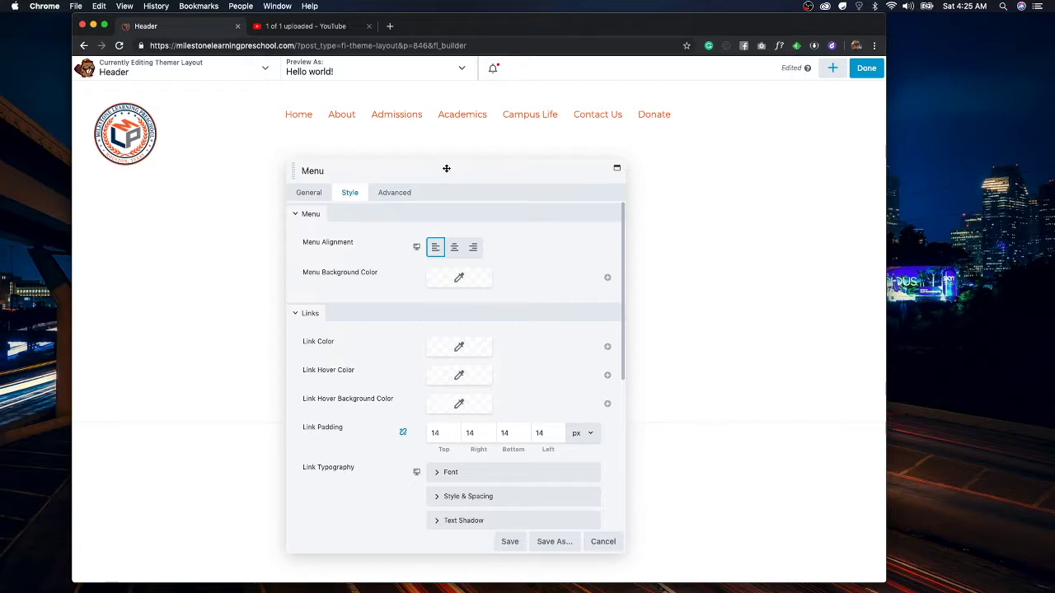
left_click(473, 247)
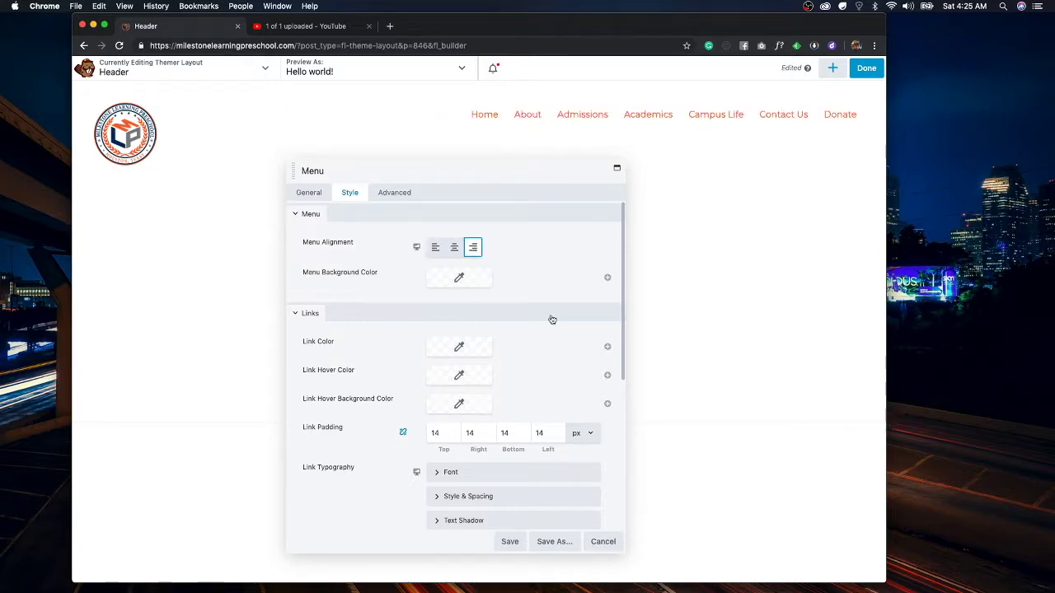
left_click(531, 274)
Save white #ffffff and black #000000 as color presets from the Link Color picker
scroll(535, 324, "down", 1)
left_click(478, 350)
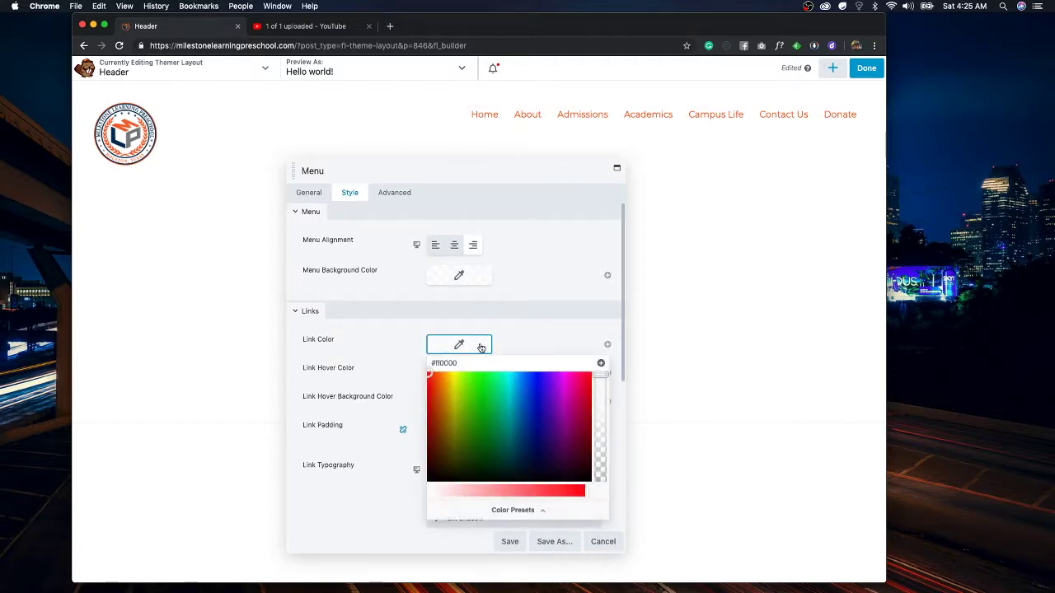
left_click(533, 509)
left_click(516, 374)
type("#ffffff")
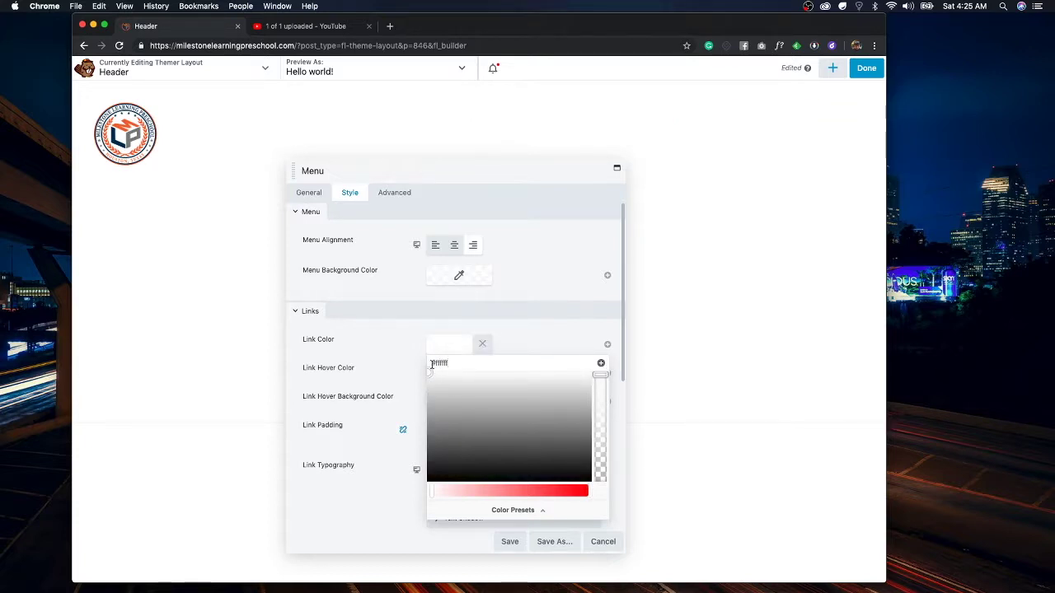
left_click(601, 363)
type("000000")
left_click(600, 364)
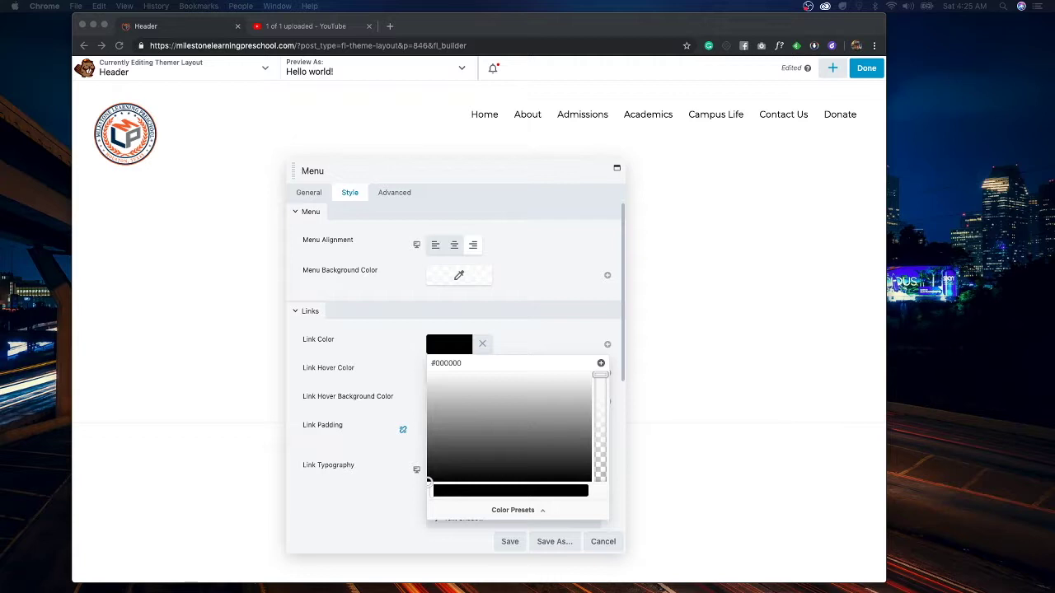
Enter #d56538 as the link color, shift it to the brighter orange #ed833d, and save that orange as a color preset
left_click_drag(464, 363, 412, 363)
type("#d56538")
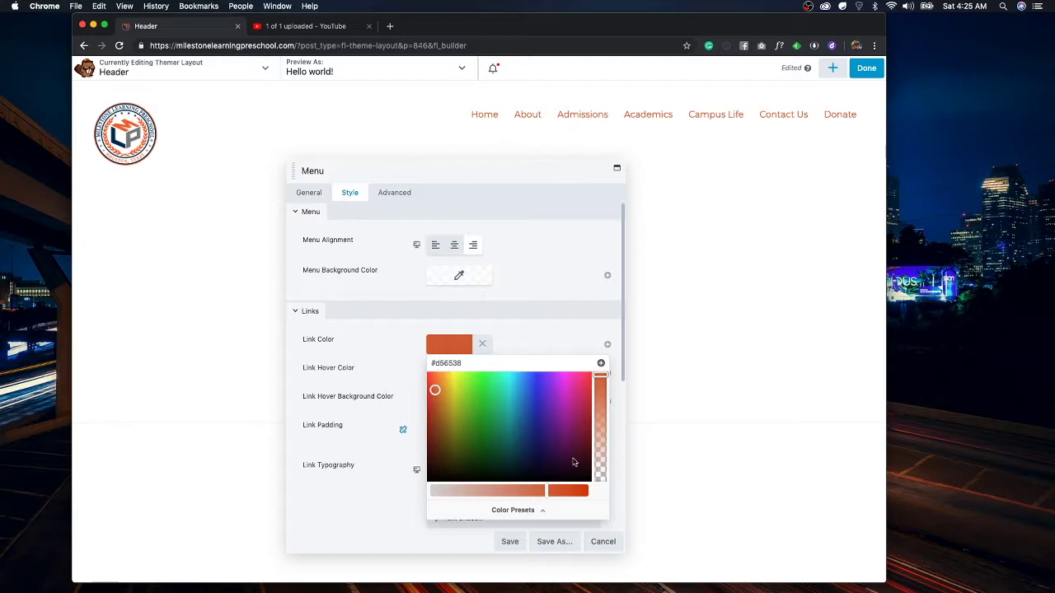
key("super+Tab")
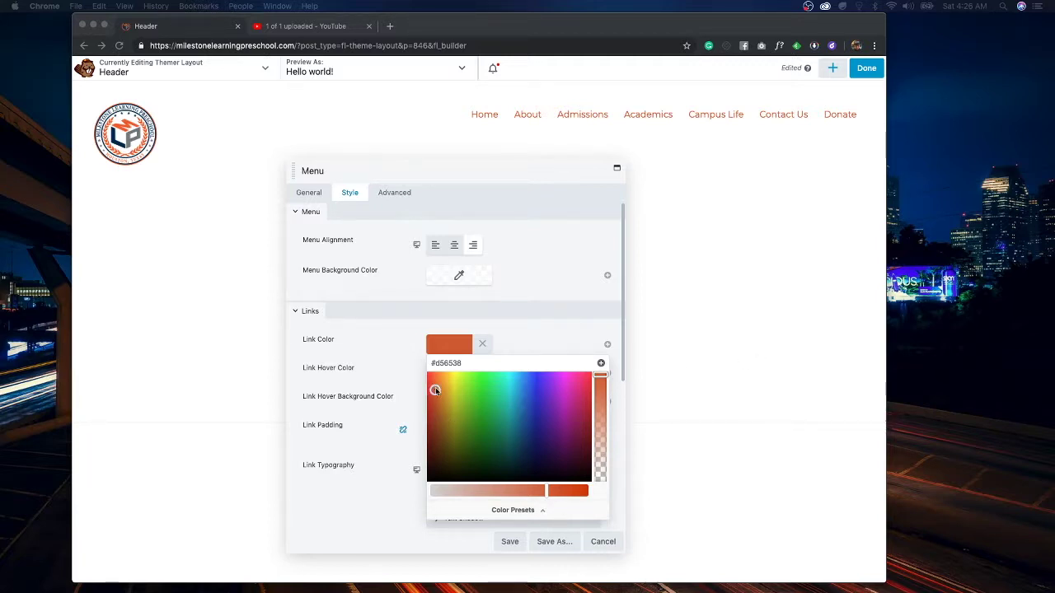
key("super+Tab")
left_click_drag(436, 390, 440, 383)
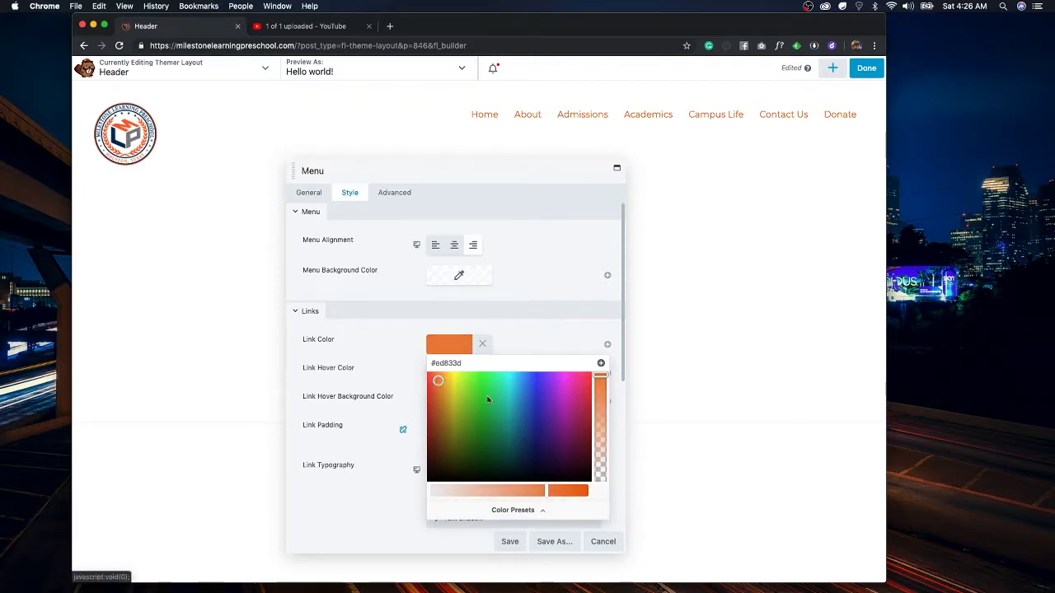
left_click(551, 336)
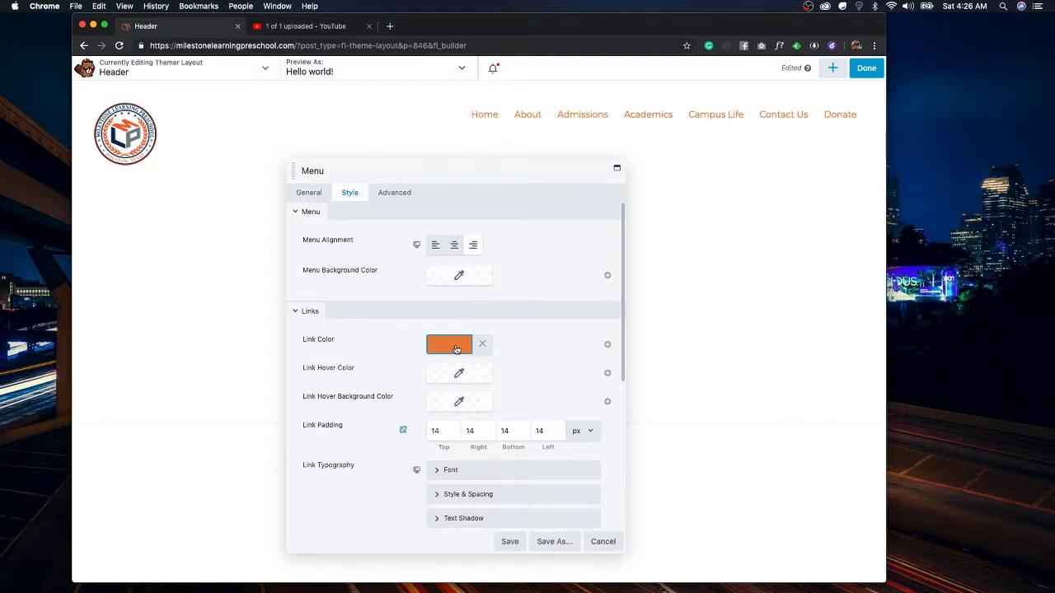
left_click(452, 344)
left_click(600, 365)
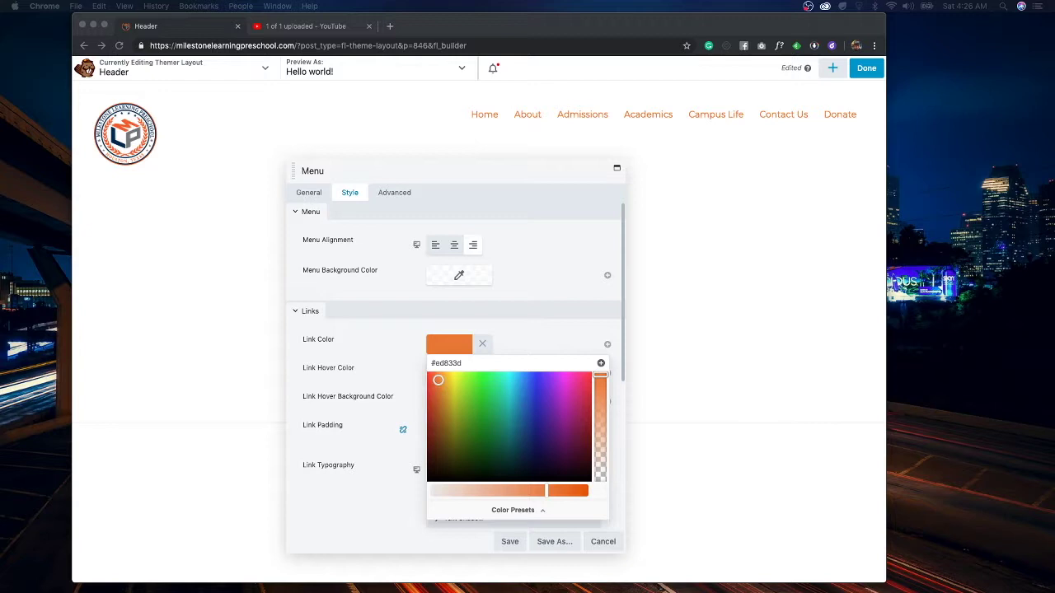
Enter the navy #1c3156 as the link color and add it to the color presets
left_click(446, 364)
type("1c3156")
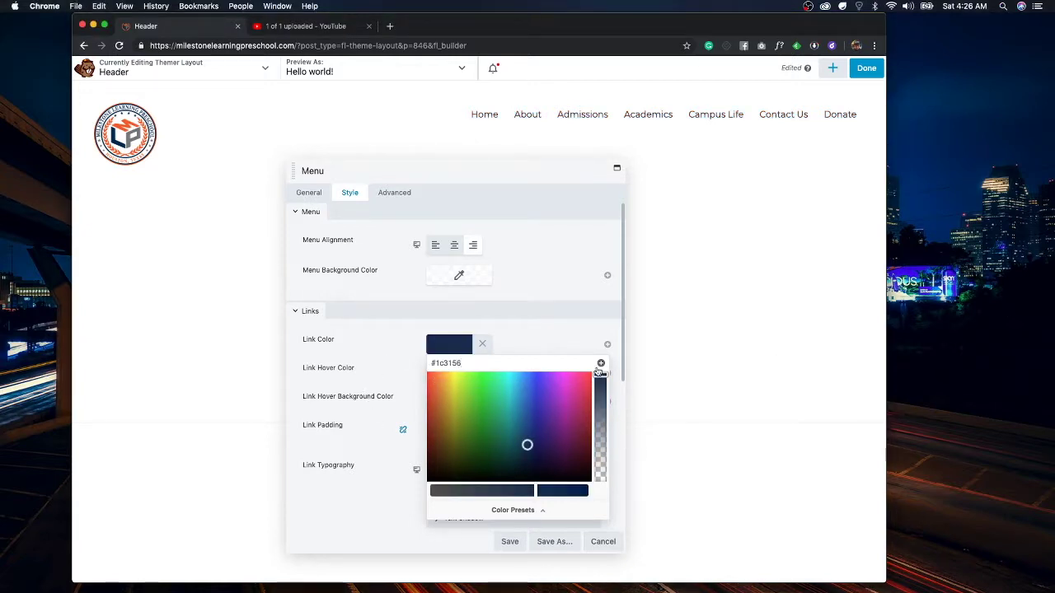
left_click(601, 364)
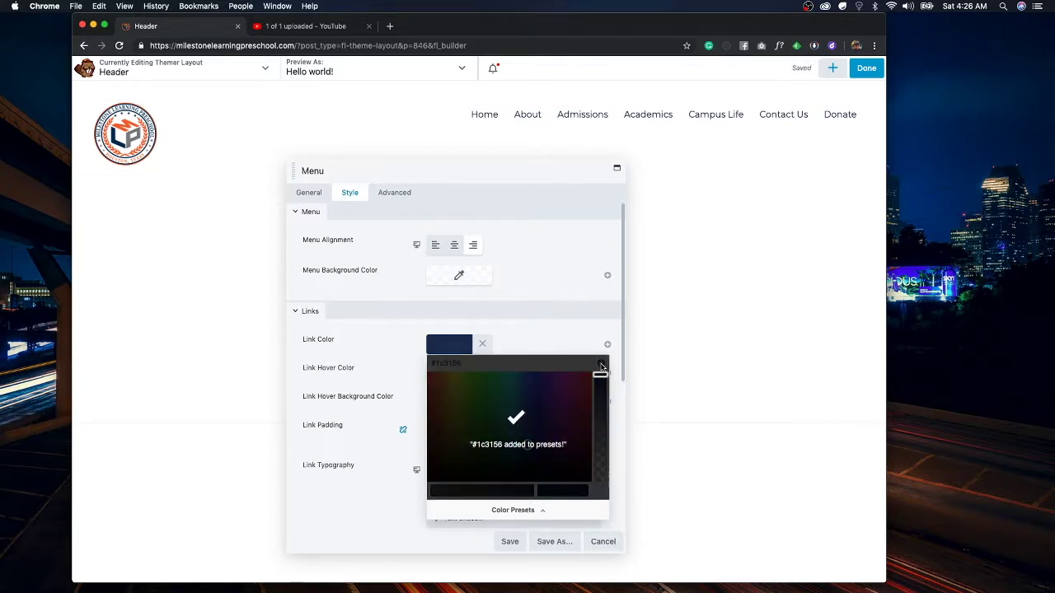
left_click(520, 340)
Set the menu's Link Color to the saved black preset #000000
left_click(462, 352)
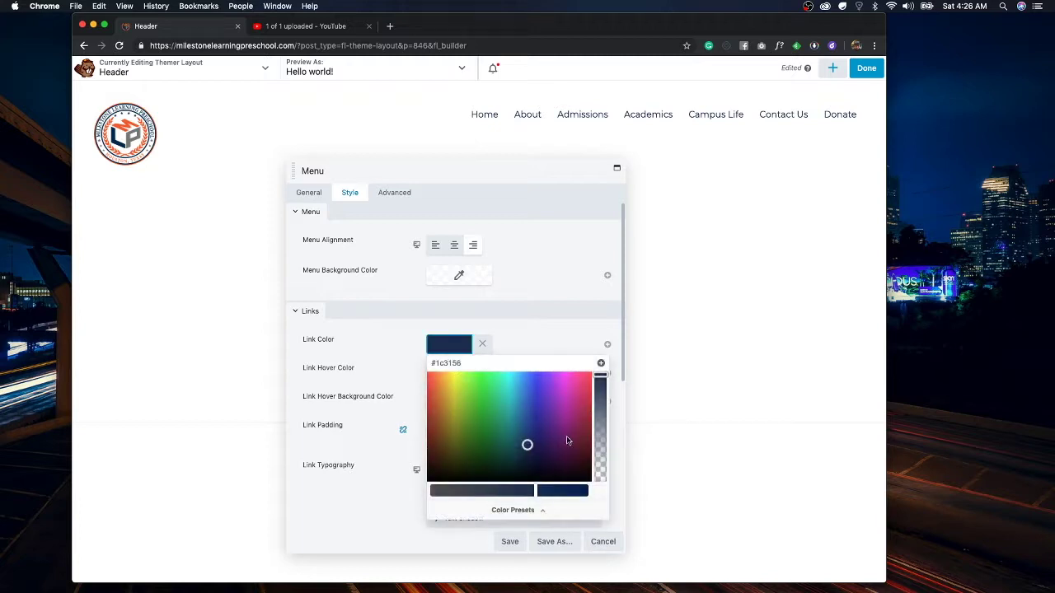
left_click(558, 511)
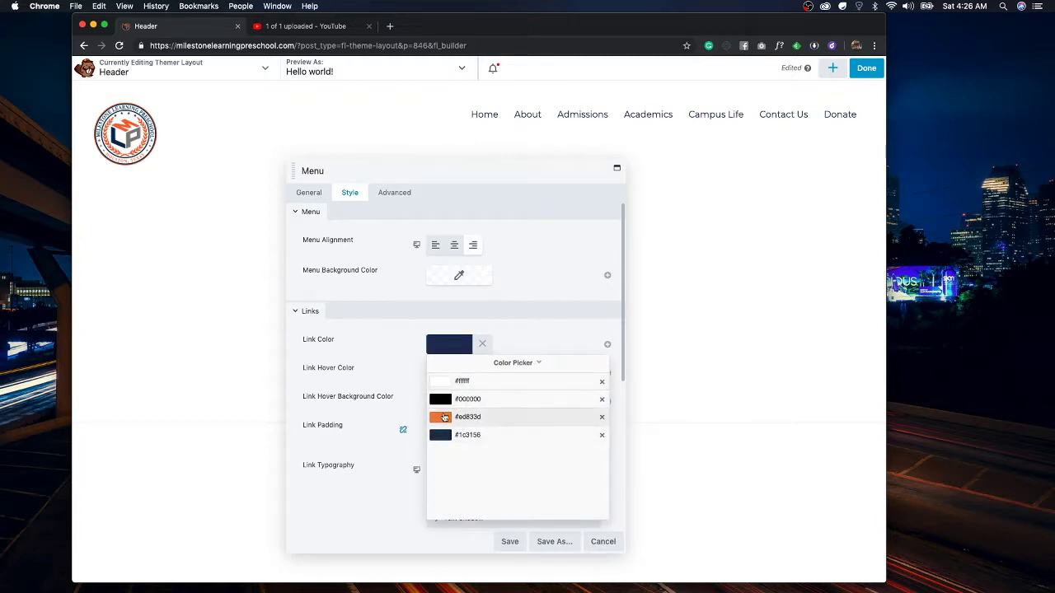
left_click(511, 401)
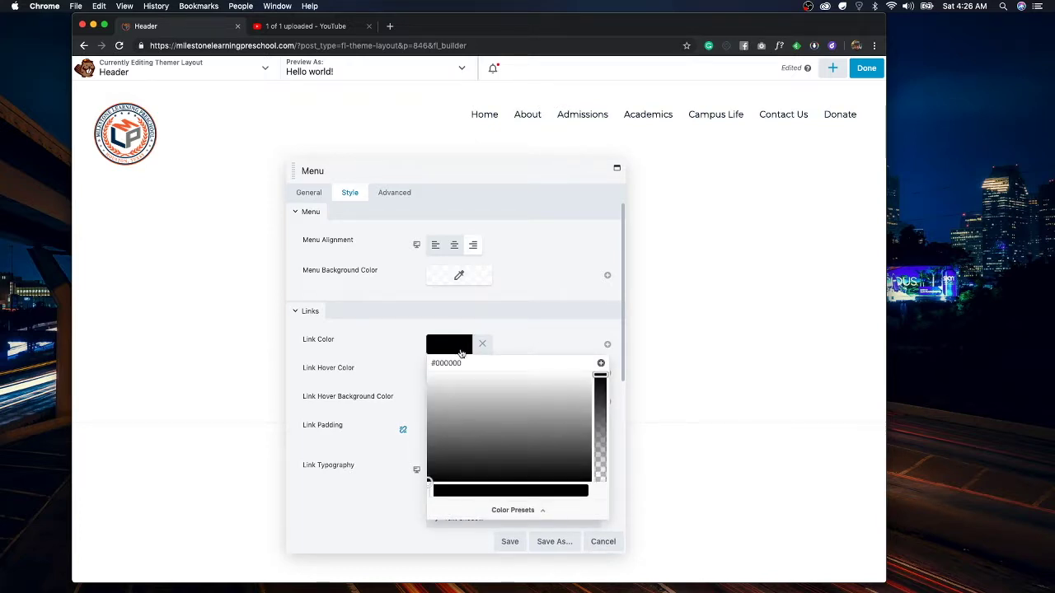
left_click(456, 353)
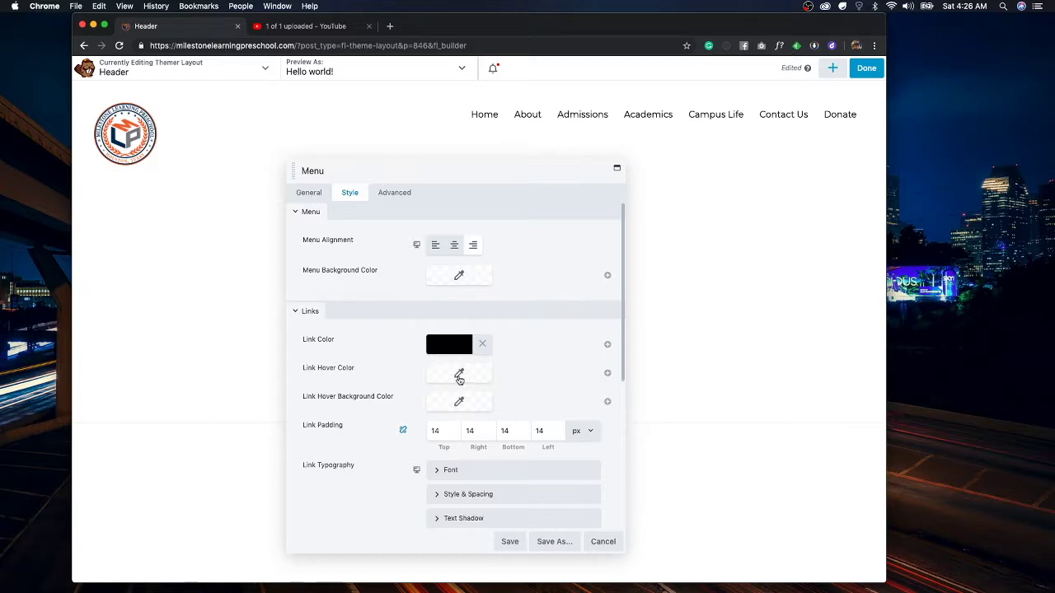
Set the menu's Link Hover Color to the saved navy preset #1c3156
left_click(456, 376)
left_click(518, 536)
left_click(443, 466)
left_click(547, 358)
Check the archived site's navigation font and set the link typography to Roboto Slab with Bold weight
scroll(529, 360, "down", 2)
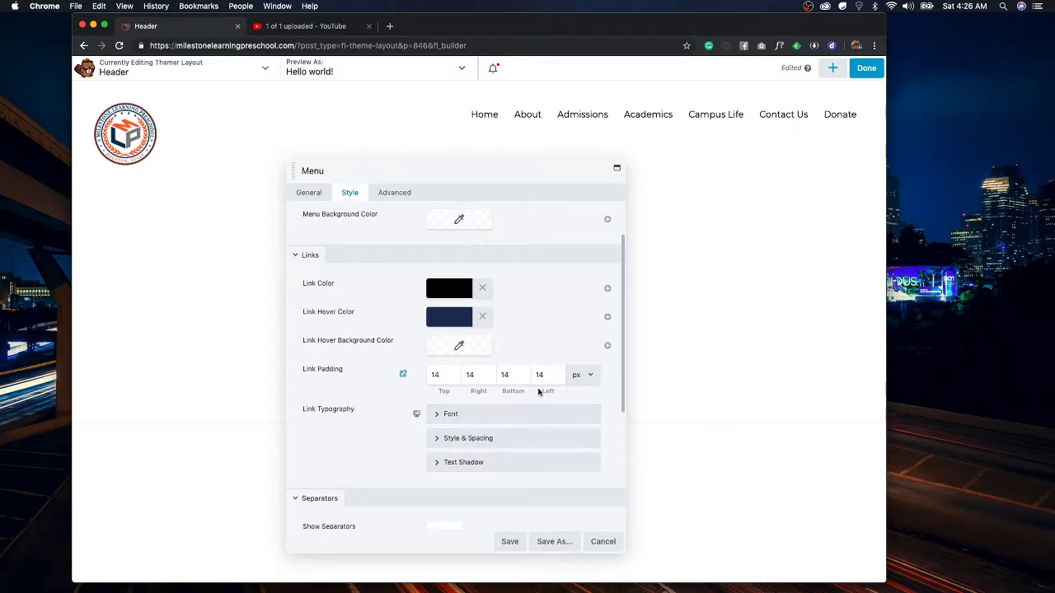
left_click(470, 414)
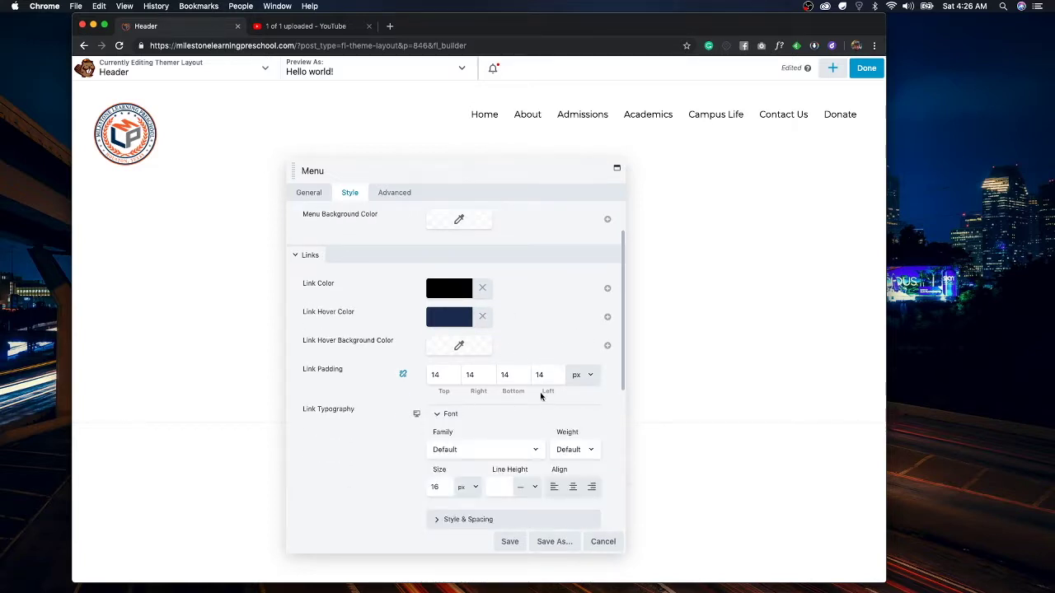
left_click(482, 450)
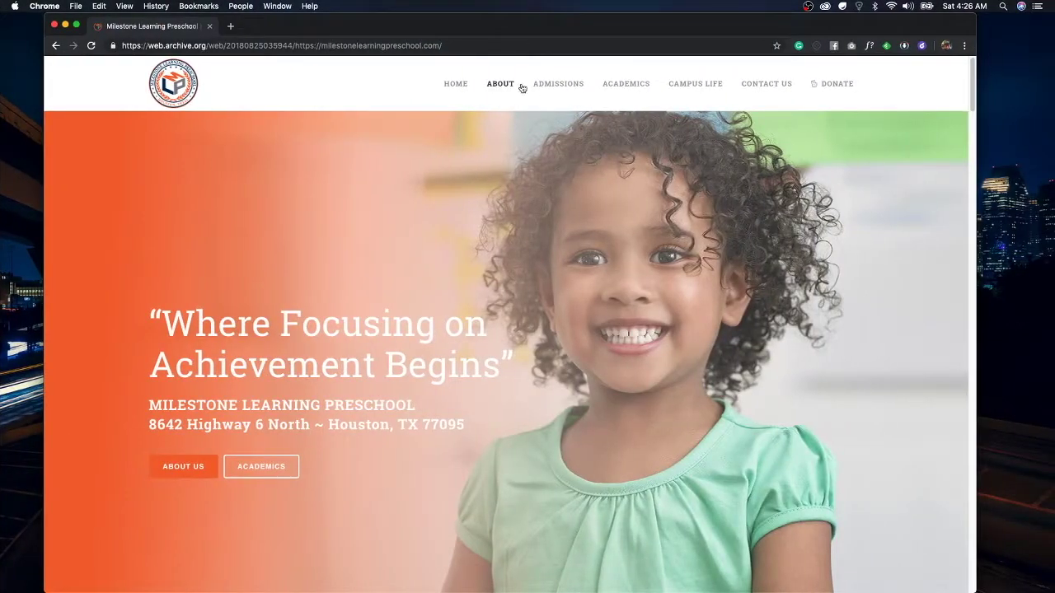
key("ctrl+Left")
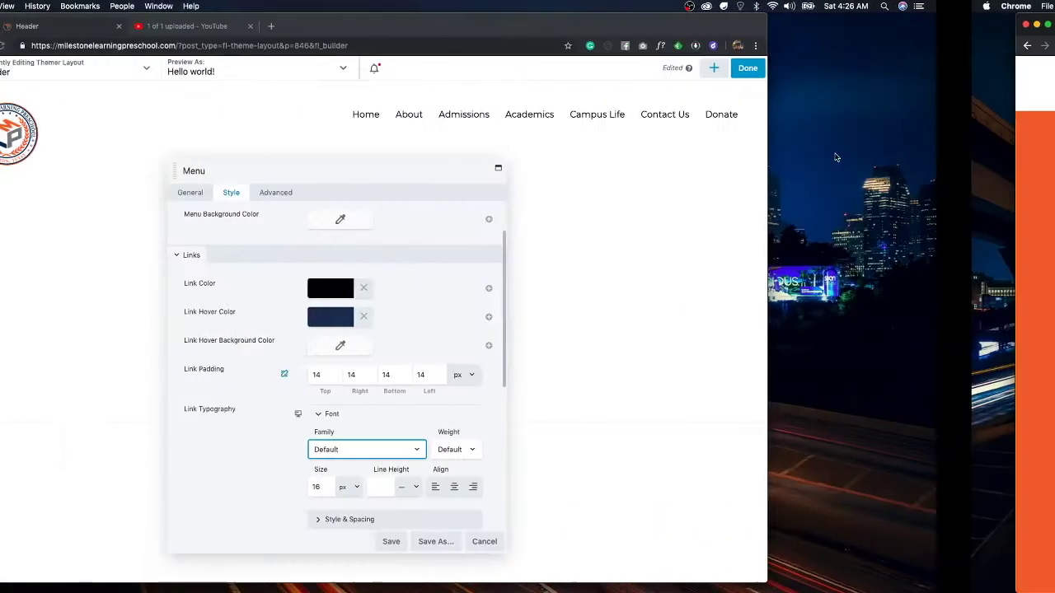
left_click(482, 449)
scroll(484, 440, "down", 10)
scroll(485, 441, "down", 5)
key("Down")
key("Up")
key("Up")
key("Return")
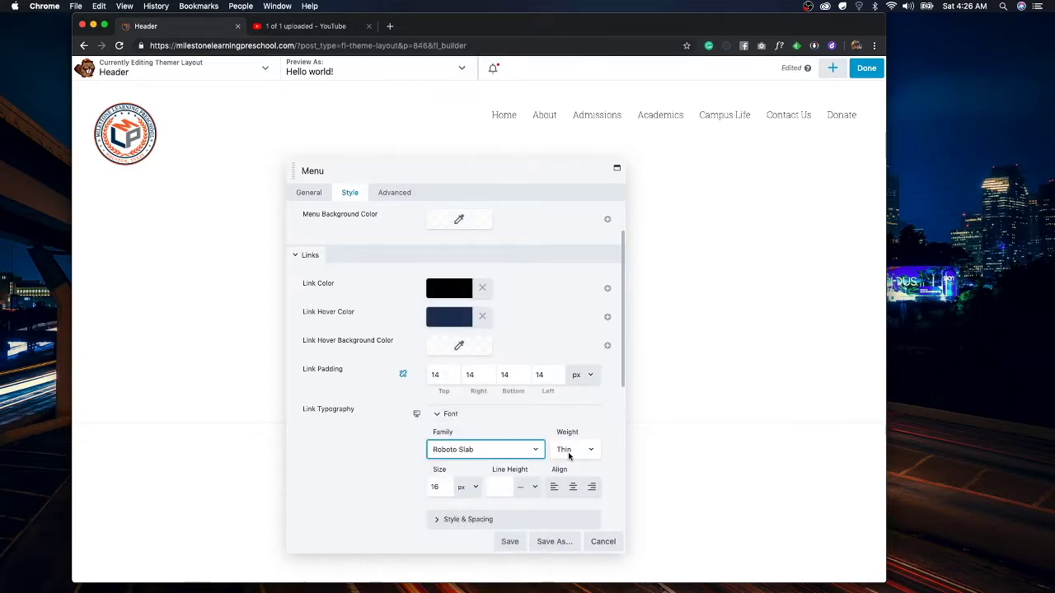
left_click(569, 456)
left_click(574, 482)
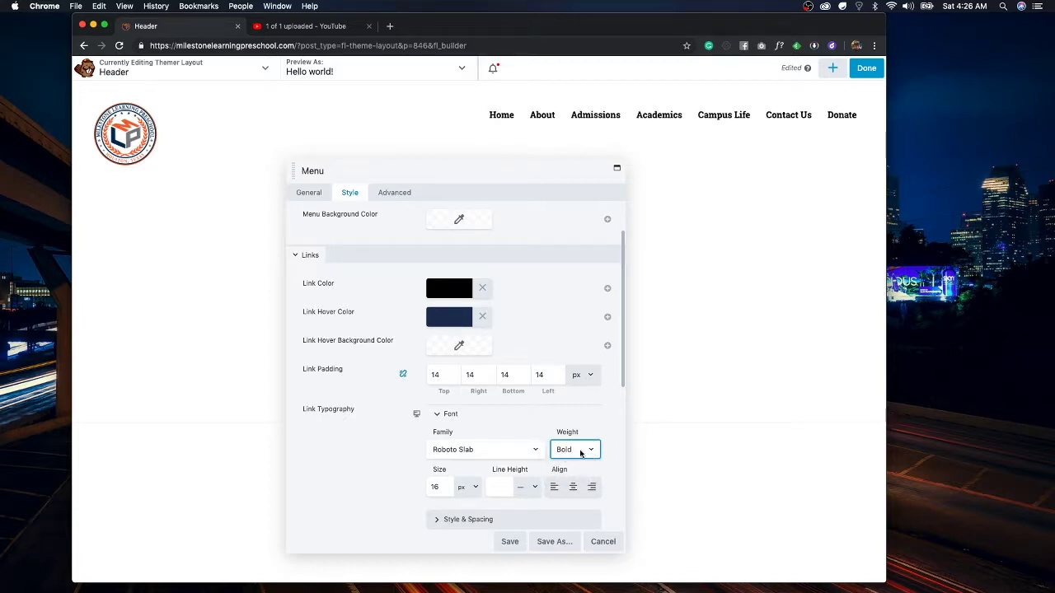
Compare the links with the archived site's navigation and set their text transform to uppercase
key("ctrl+Right")
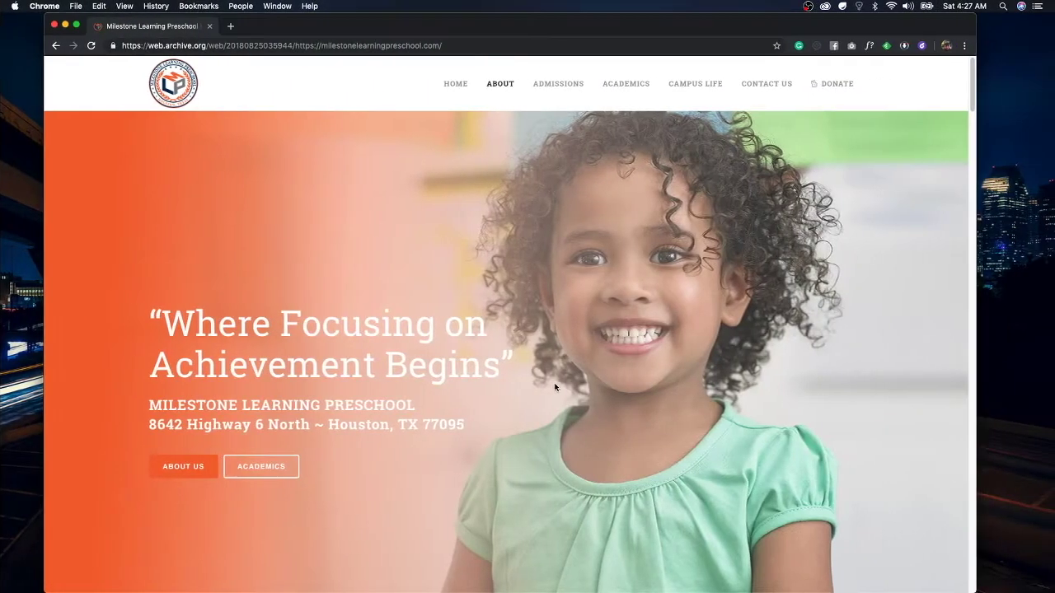
key("ctrl+Left")
scroll(459, 383, "down", 5)
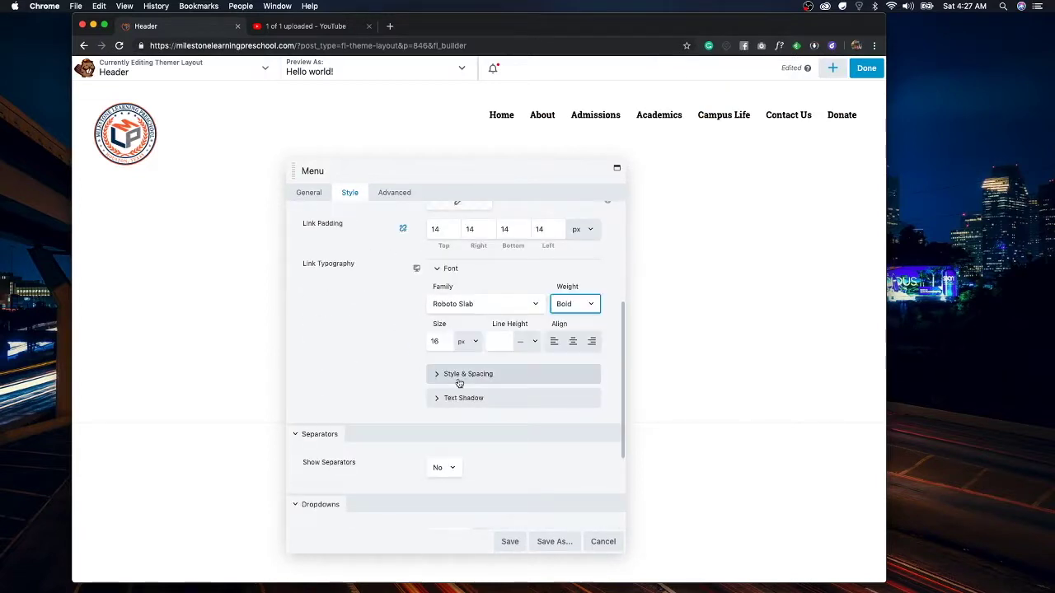
left_click(461, 378)
left_click(558, 409)
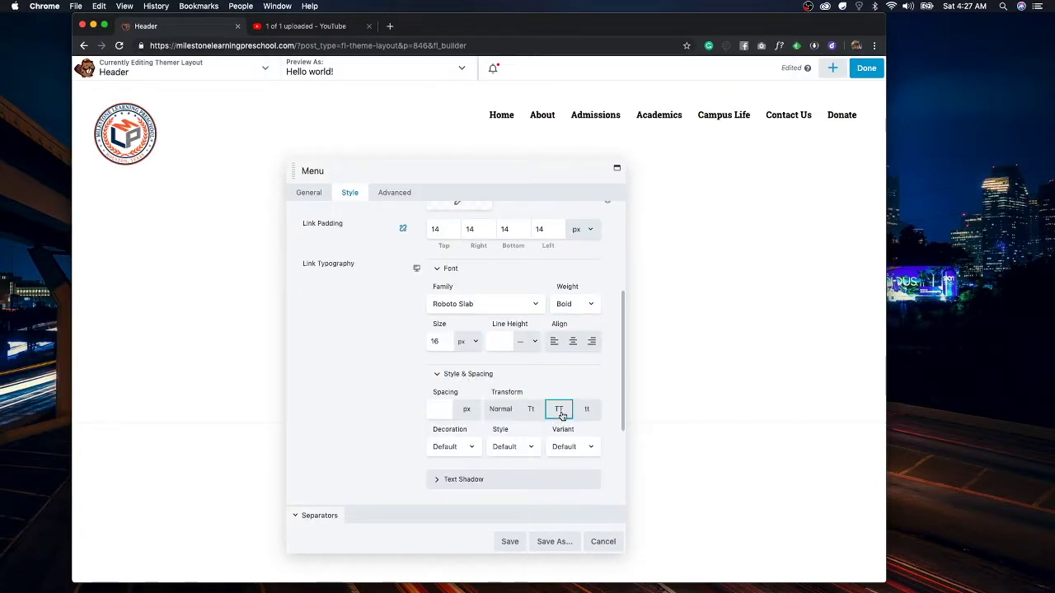
scroll(590, 389, "up", 1)
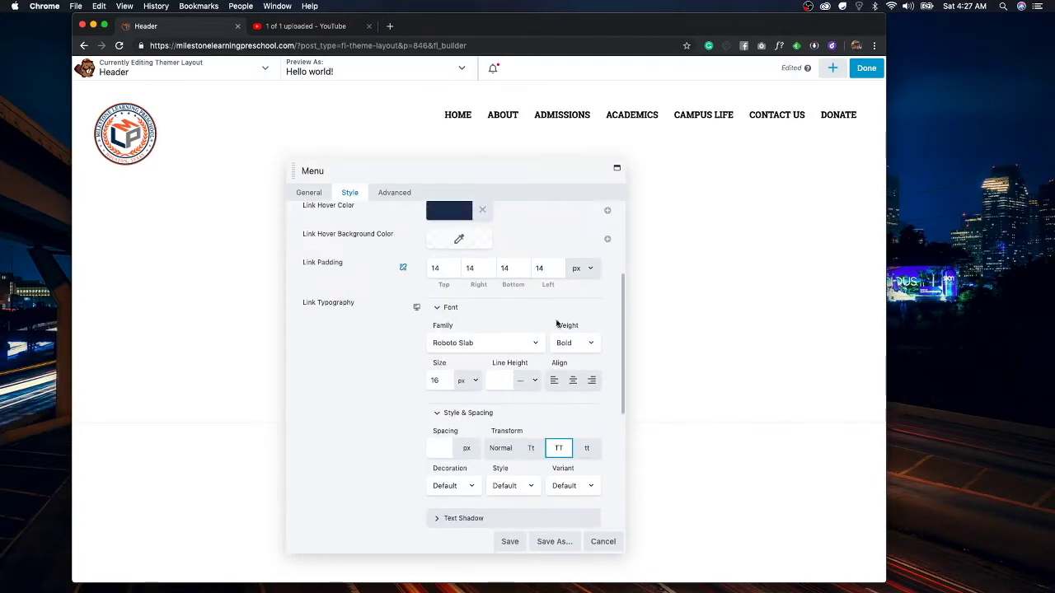
Set the menu links' font size to 14 px
scroll(511, 361, "down", 4)
scroll(516, 368, "up", 3)
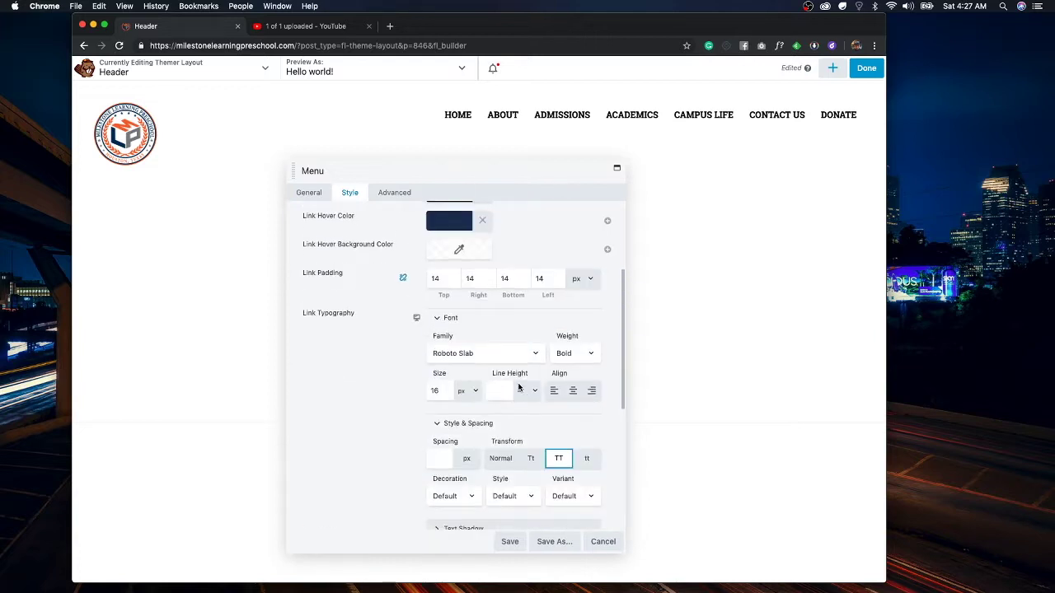
left_click(437, 392)
type("14")
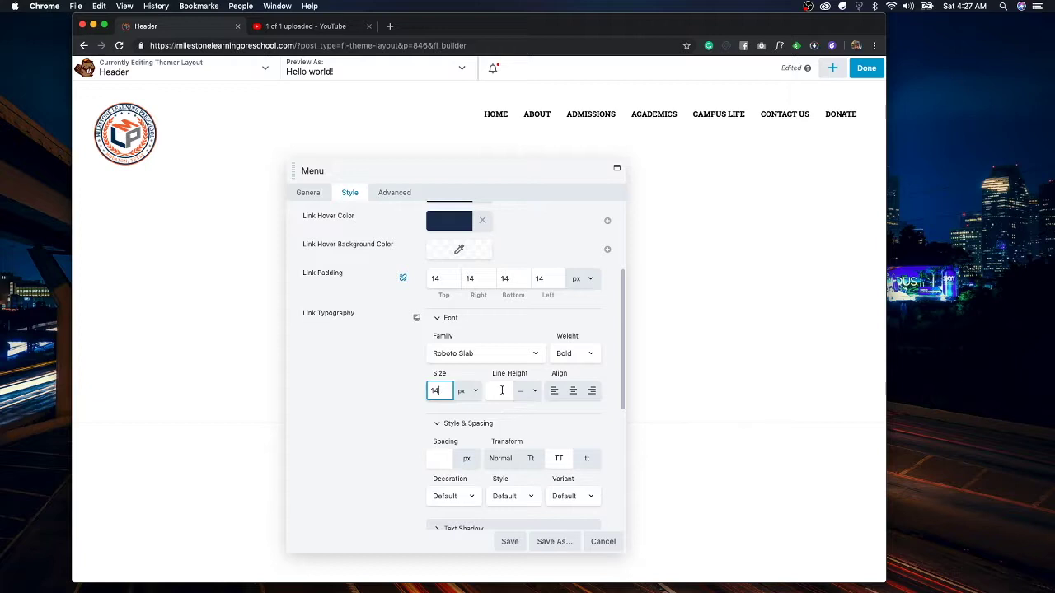
Review the Menu module's remaining style and general settings, and save the module
scroll(582, 407, "down", 1)
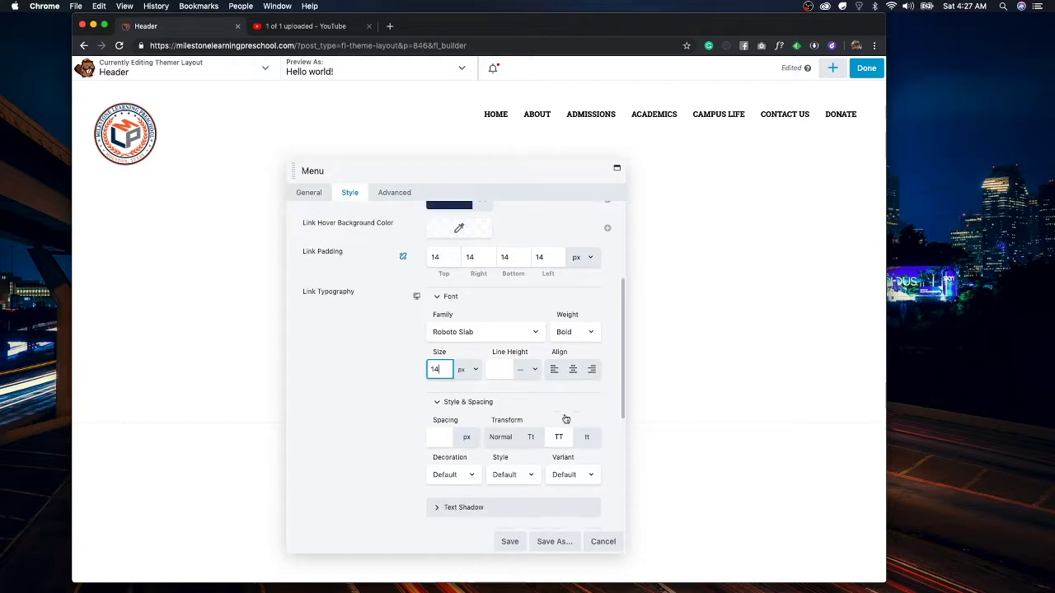
scroll(534, 372, "down", 5)
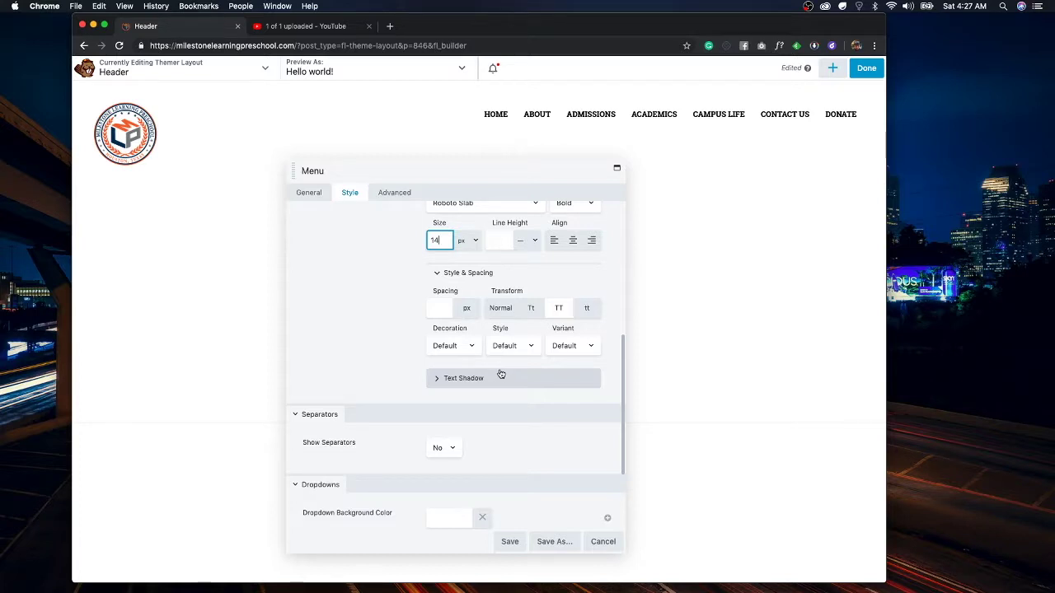
scroll(502, 414, "up", 3)
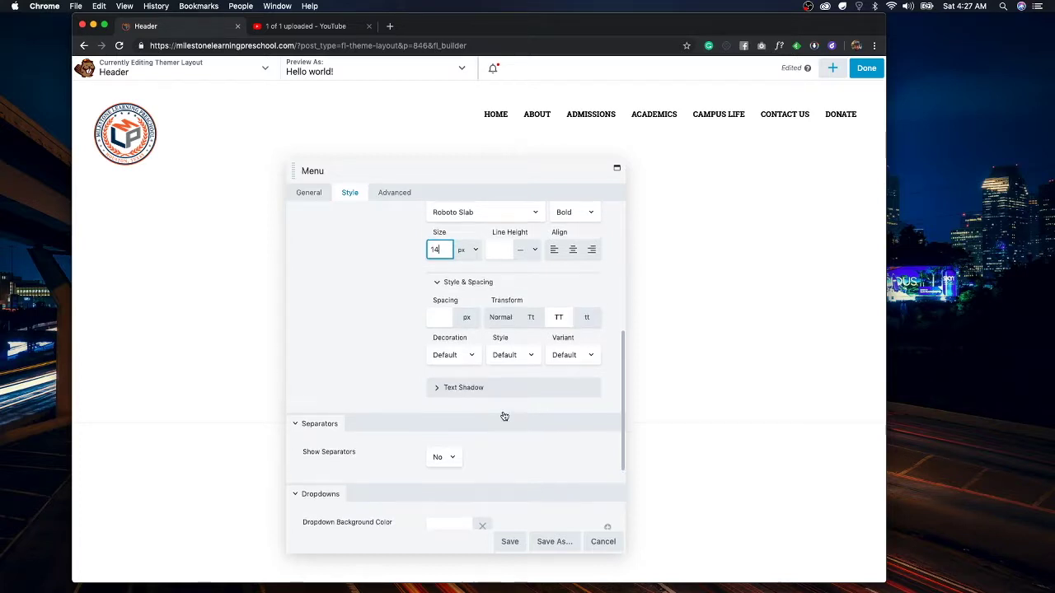
scroll(531, 290, "up", 8)
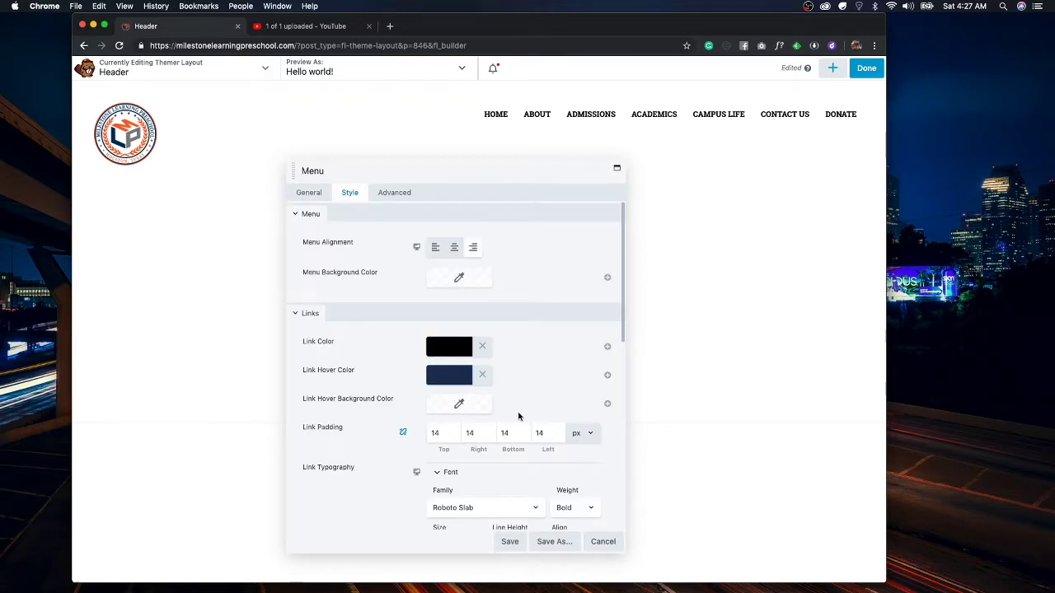
left_click(316, 199)
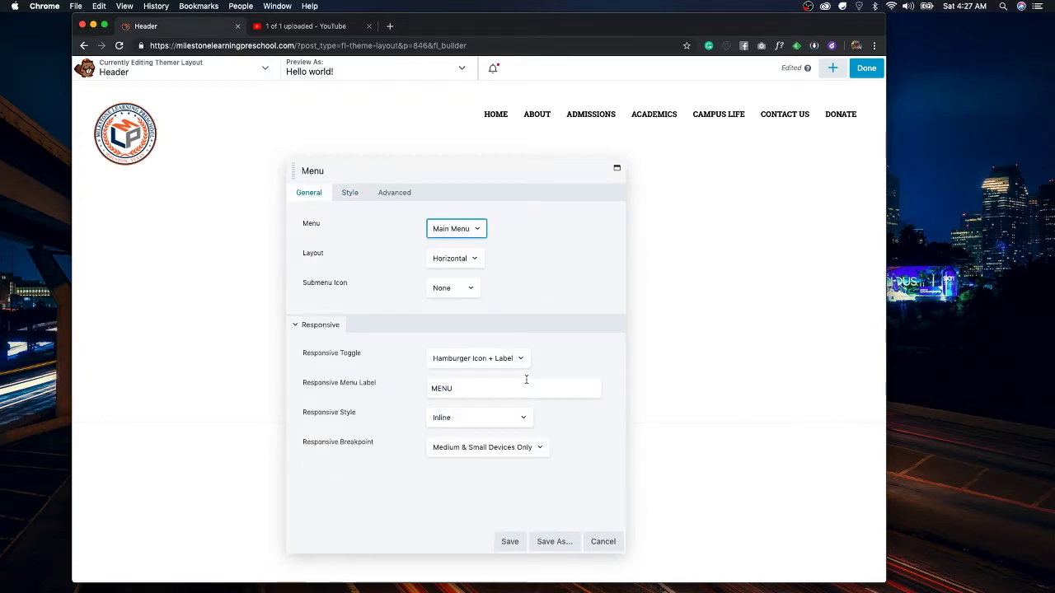
left_click(506, 541)
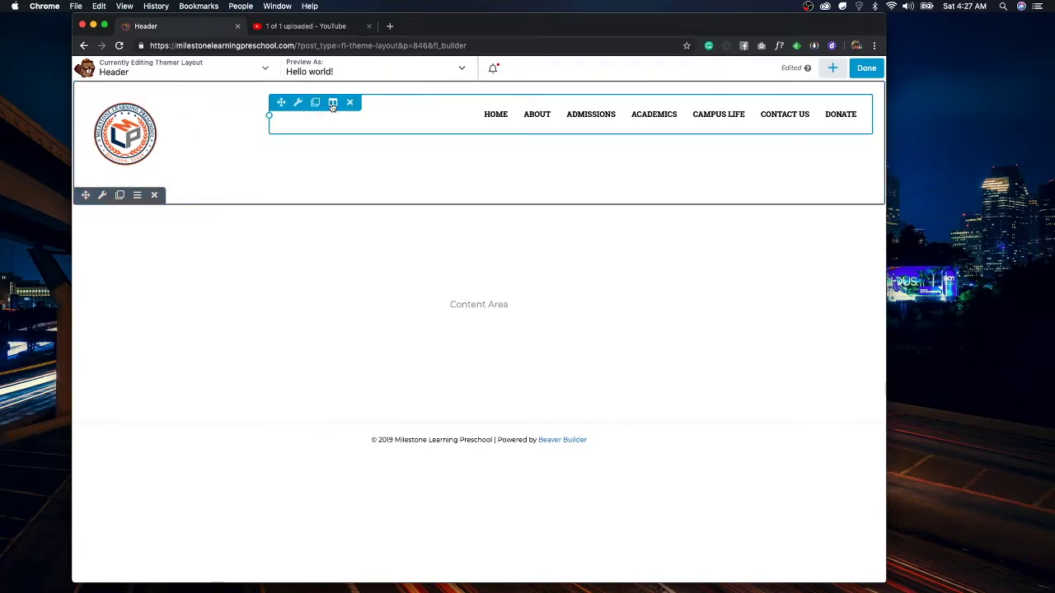
Set the menu column to equalize heights with centered vertical alignment, and save the column settings
left_click(334, 103)
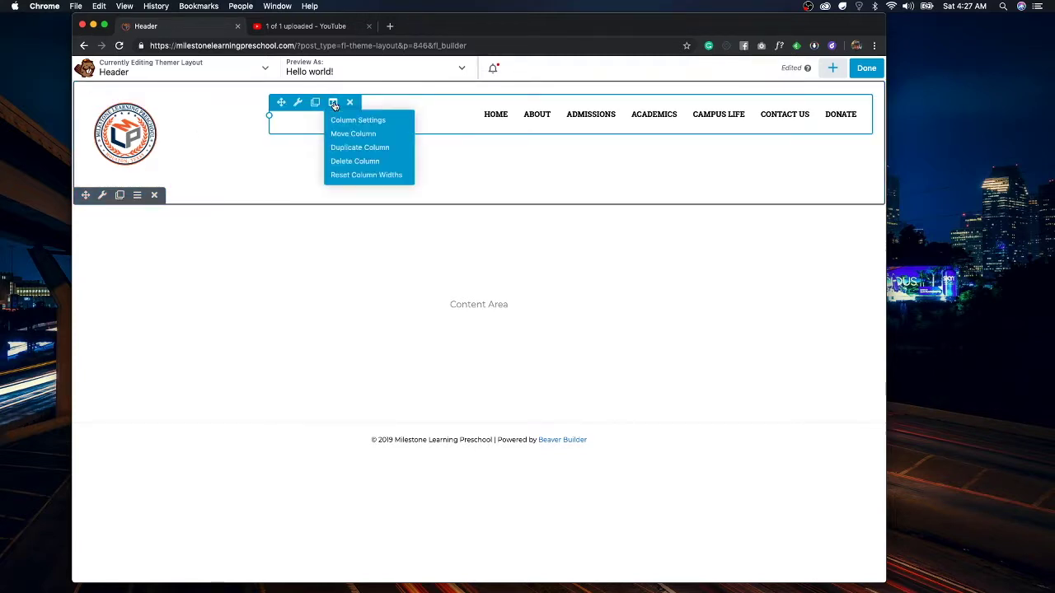
left_click(341, 118)
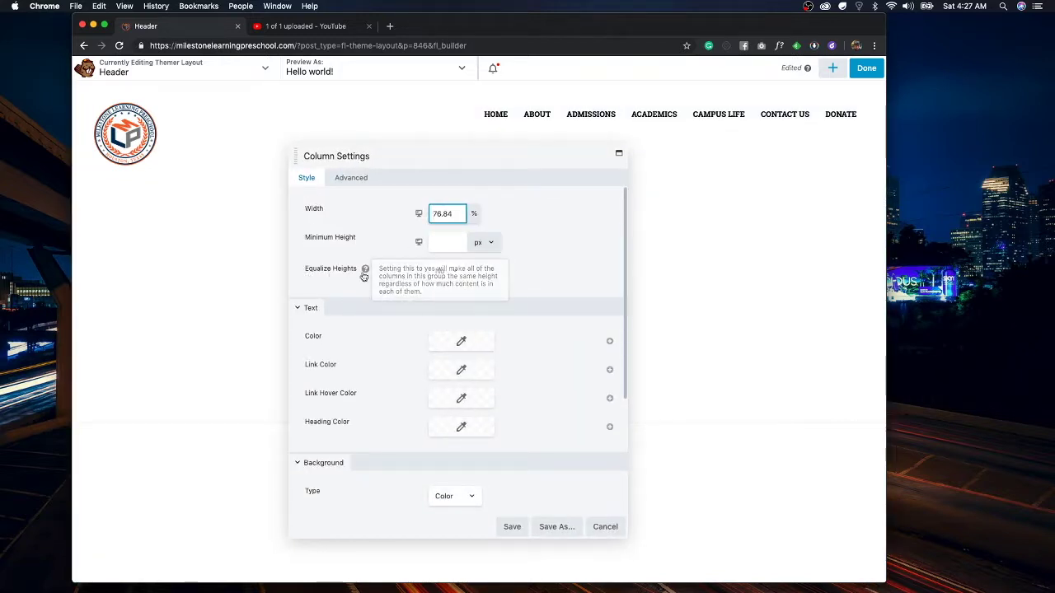
left_click(454, 276)
left_click(455, 273)
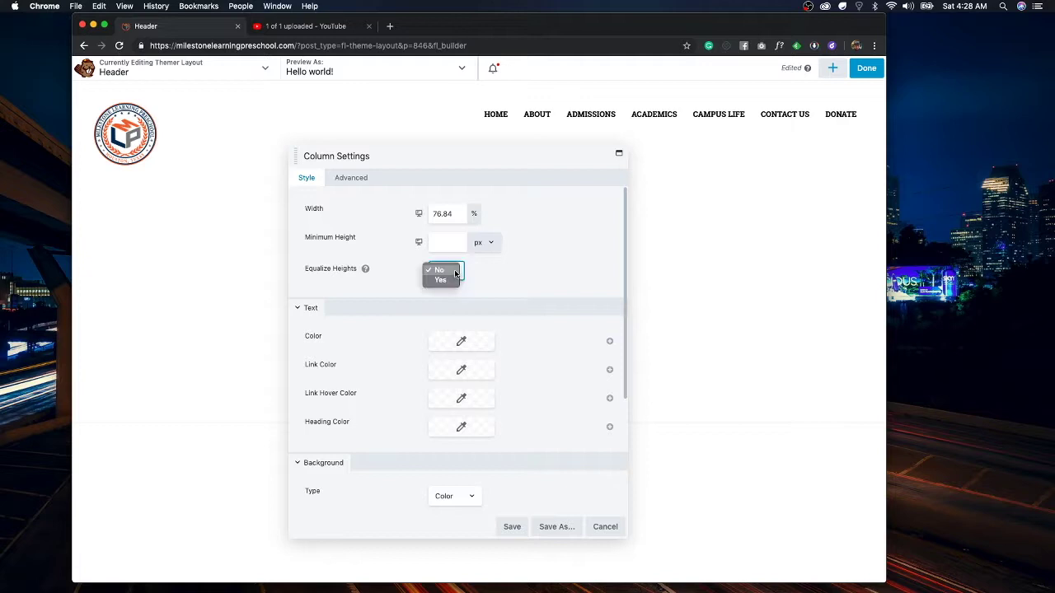
left_click(447, 287)
left_click(450, 301)
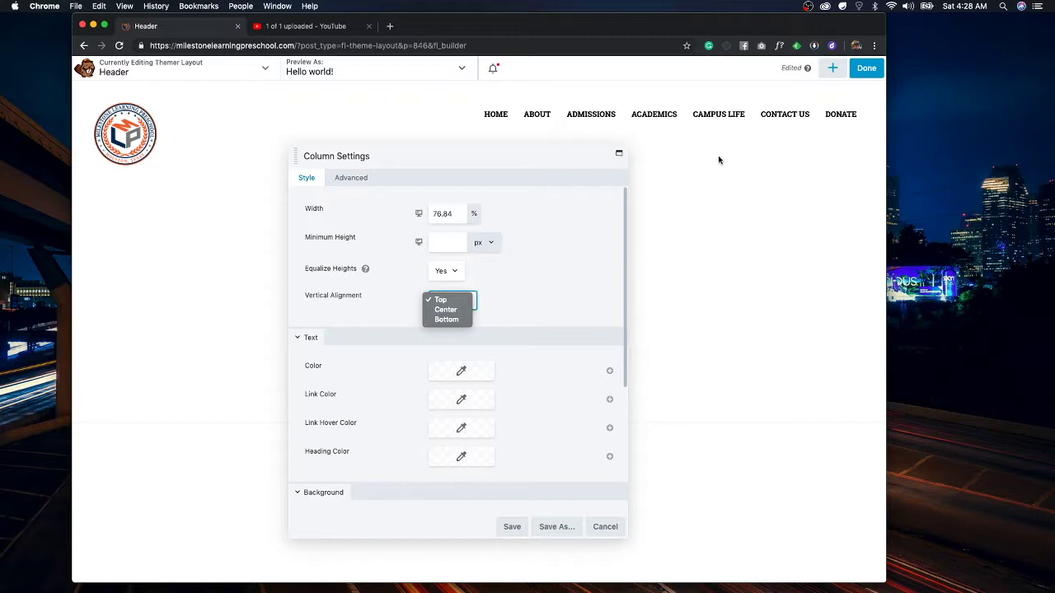
left_click(446, 309)
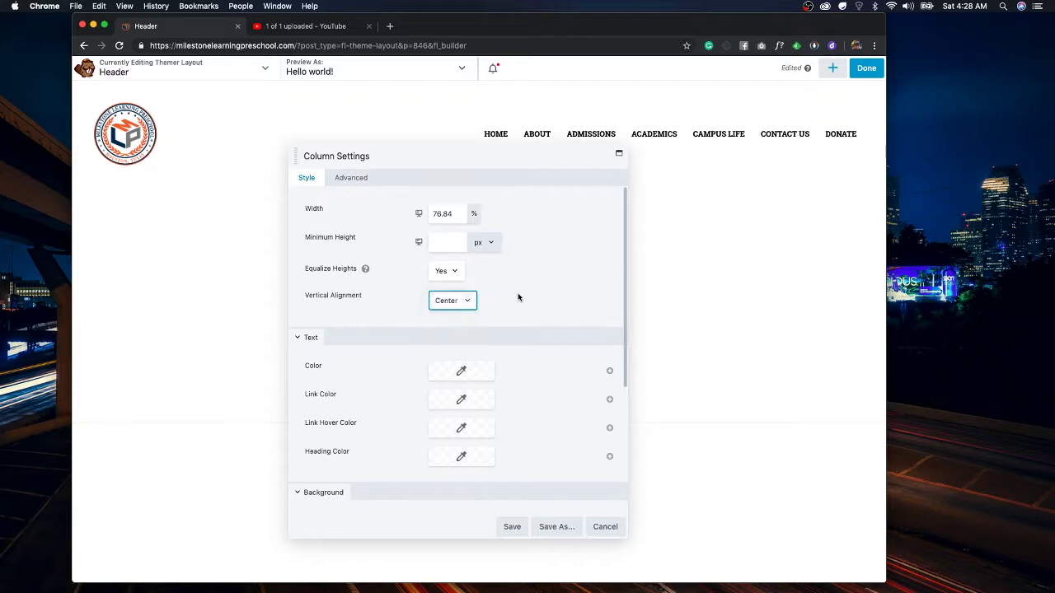
left_click_drag(506, 158, 501, 233)
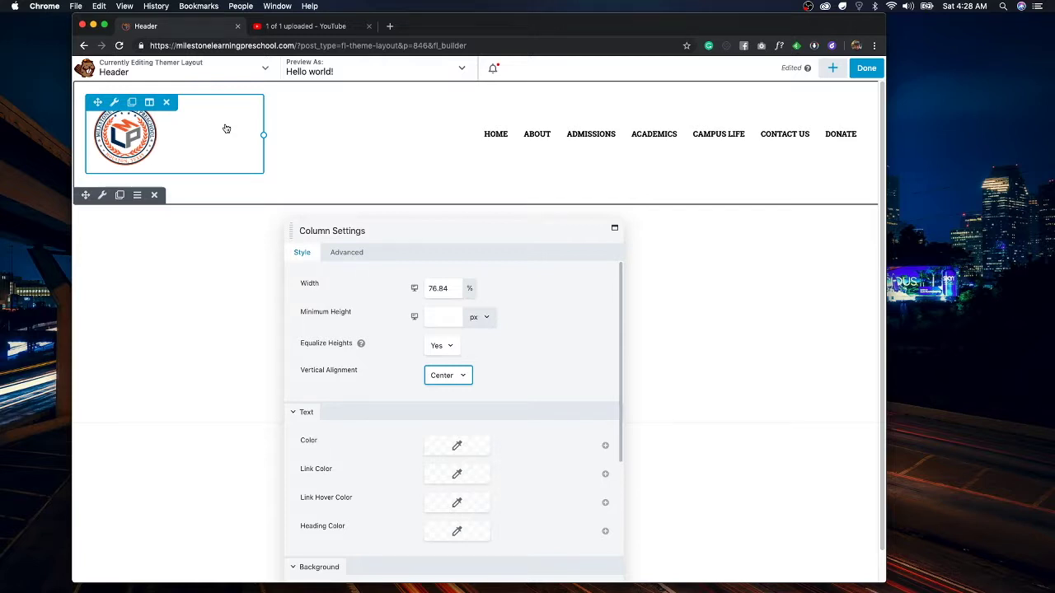
left_click_drag(472, 235, 471, 191)
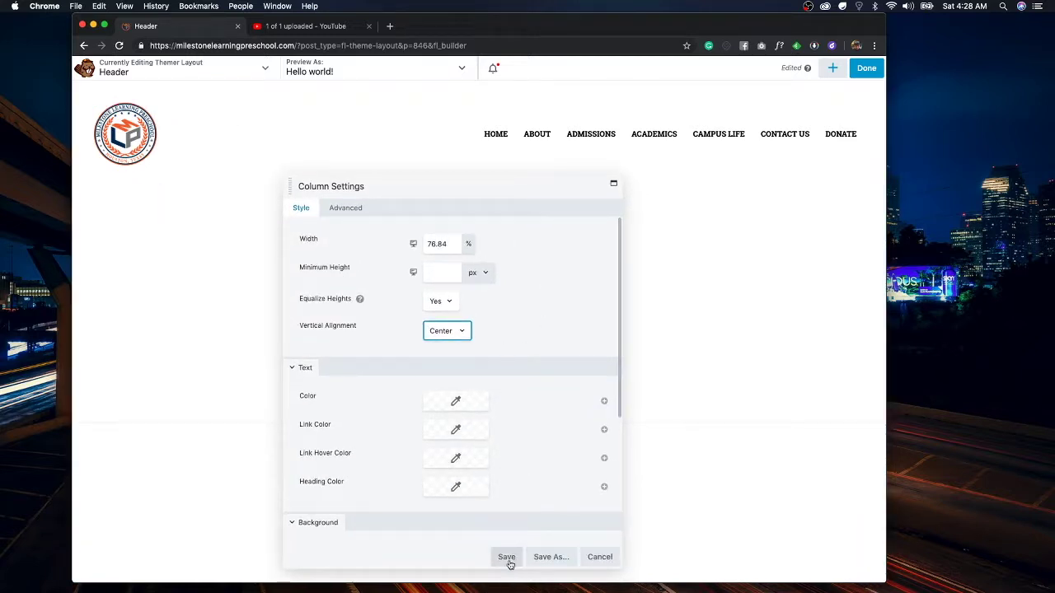
left_click(506, 557)
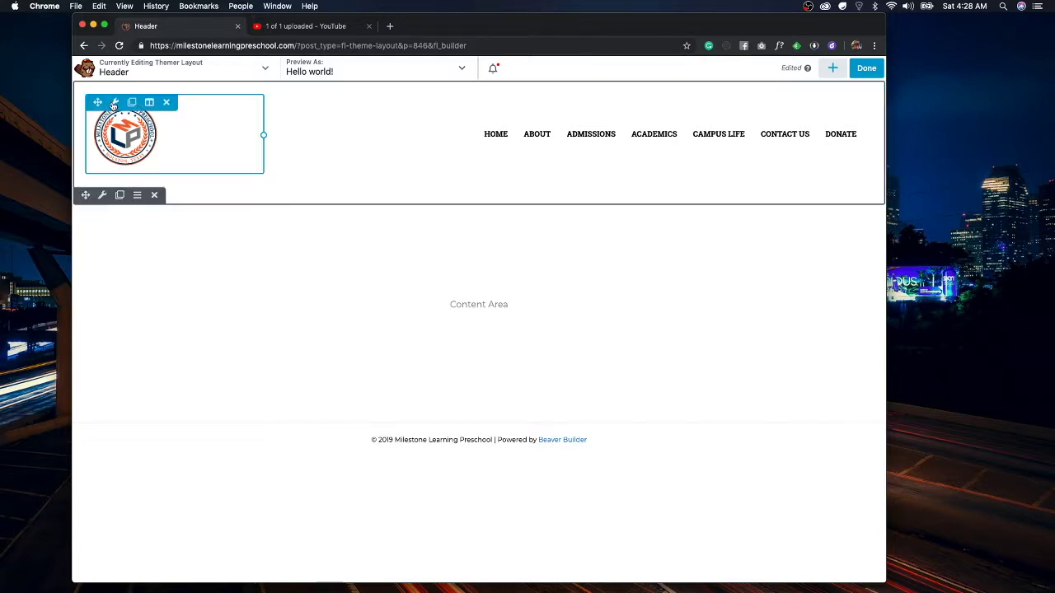
Give the header row a solid white (#ffffff) background color from the presets and save the row
left_click(103, 195)
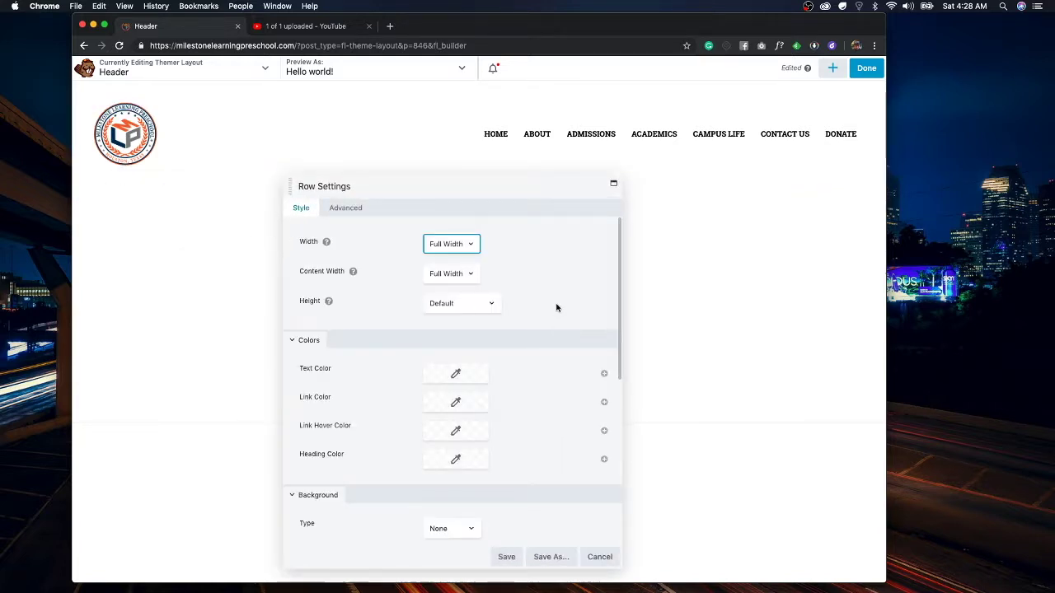
scroll(540, 330, "down", 5)
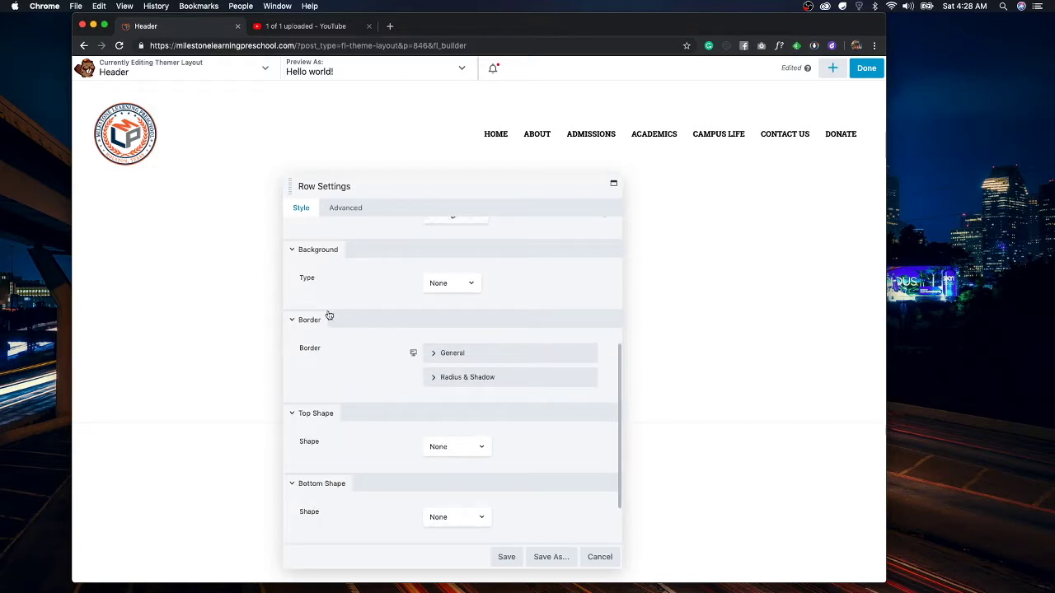
scroll(330, 316, "up", 1)
left_click(452, 302)
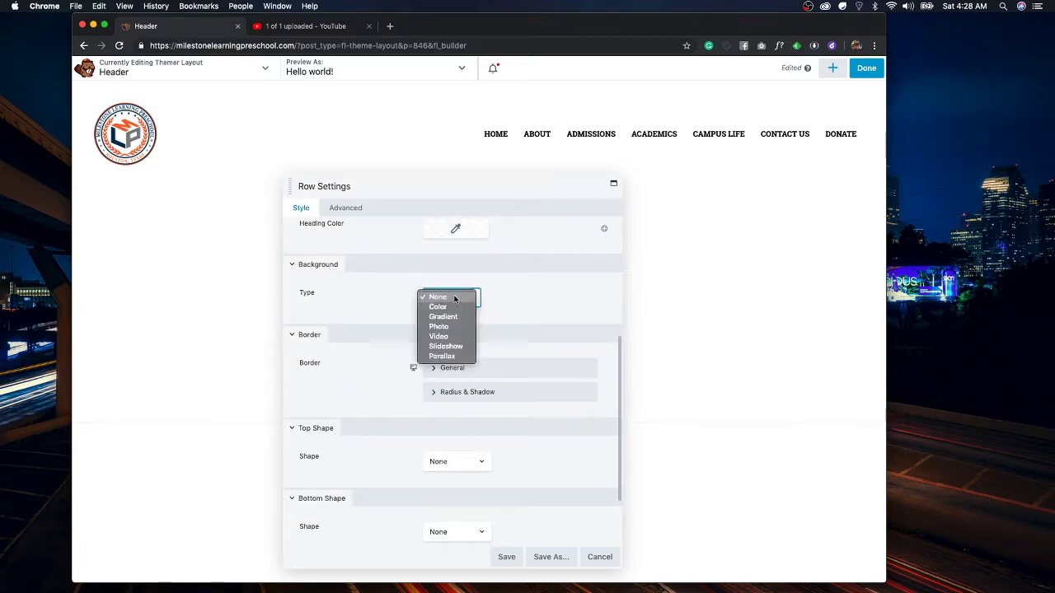
left_click(461, 305)
left_click(456, 368)
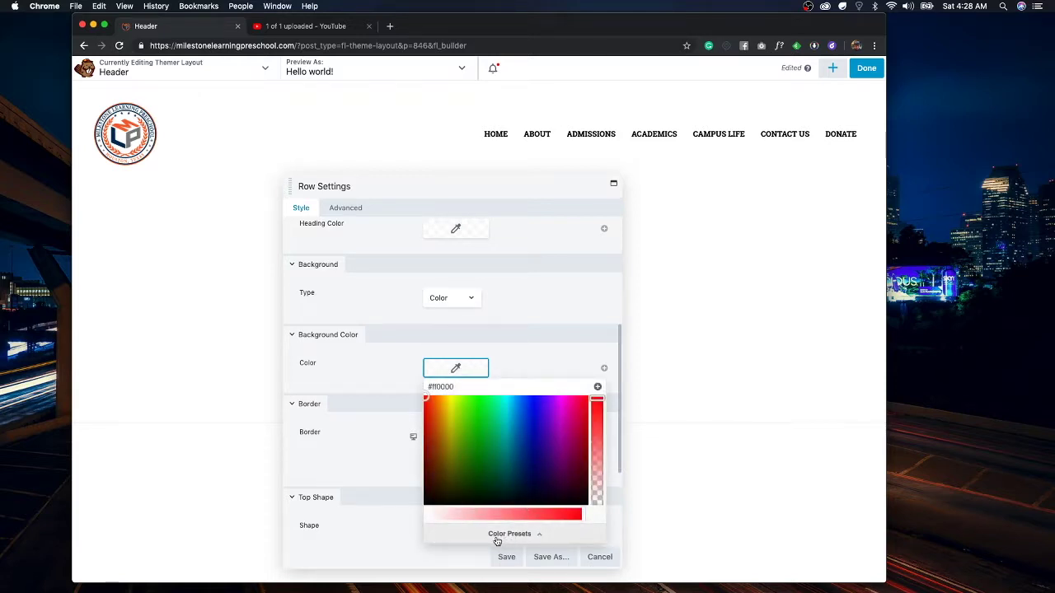
left_click(536, 538)
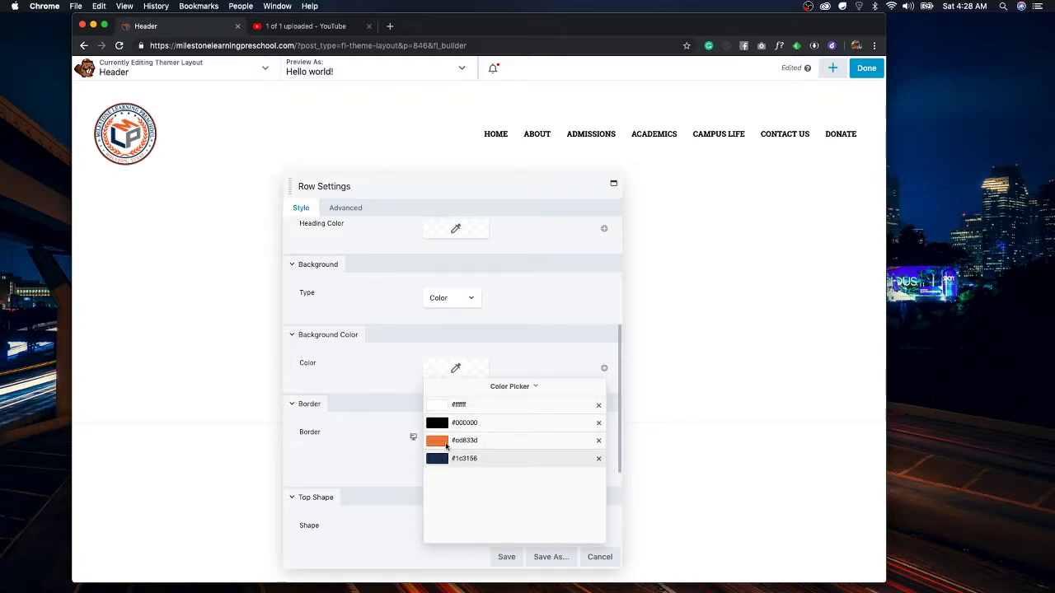
left_click(436, 404)
left_click(541, 361)
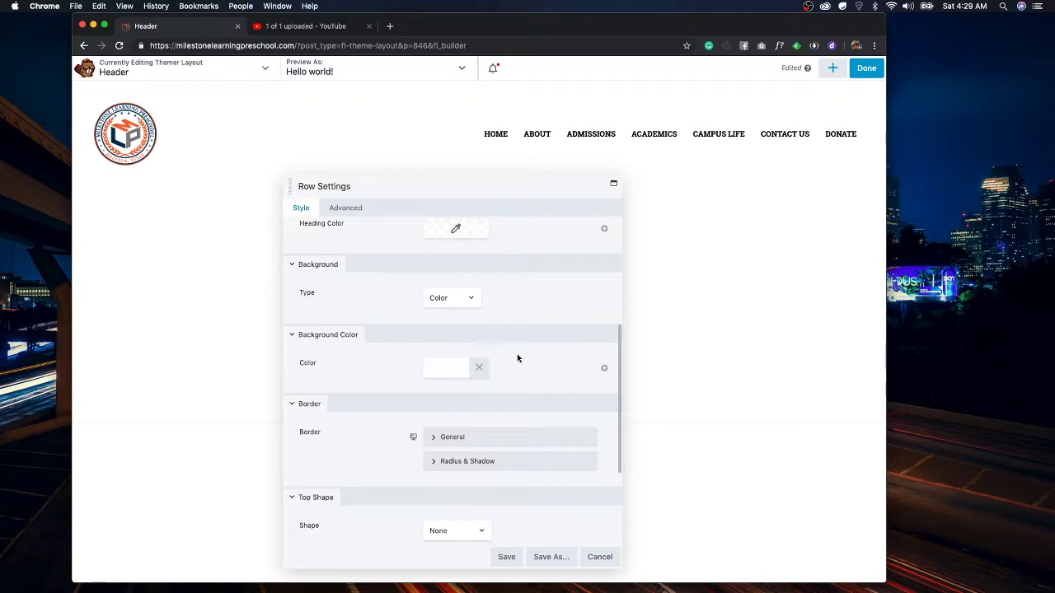
left_click(506, 557)
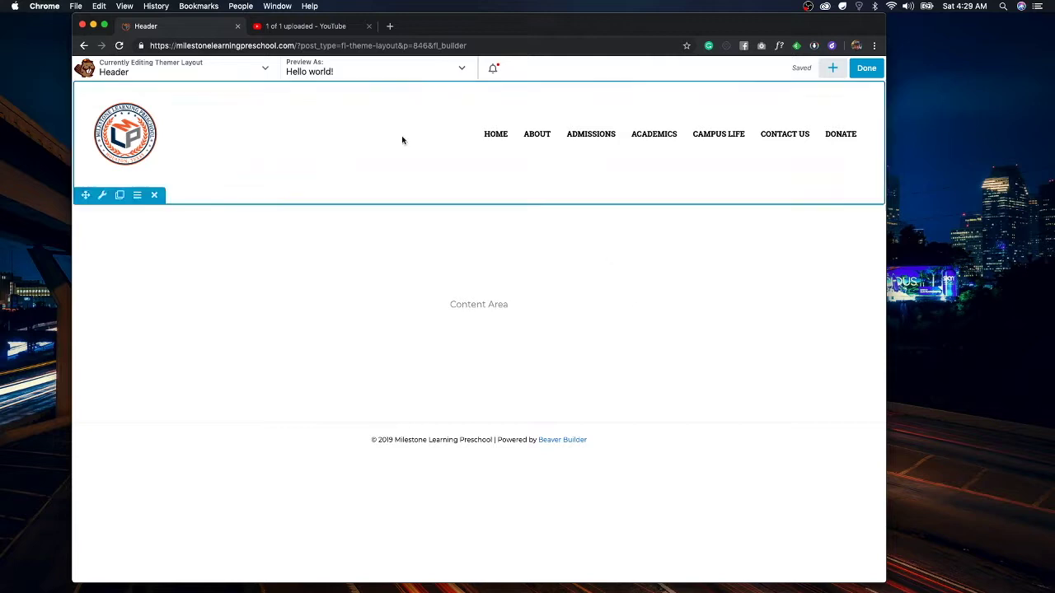
Set the header row's top and bottom padding to 10 px and save the row
mouse_move(293, 150)
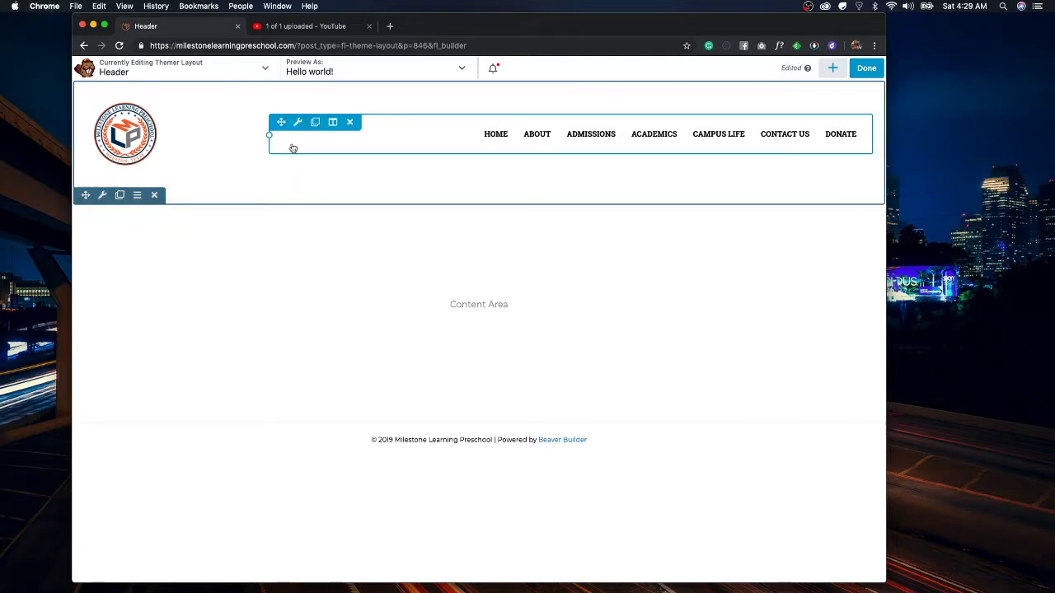
left_click(104, 196)
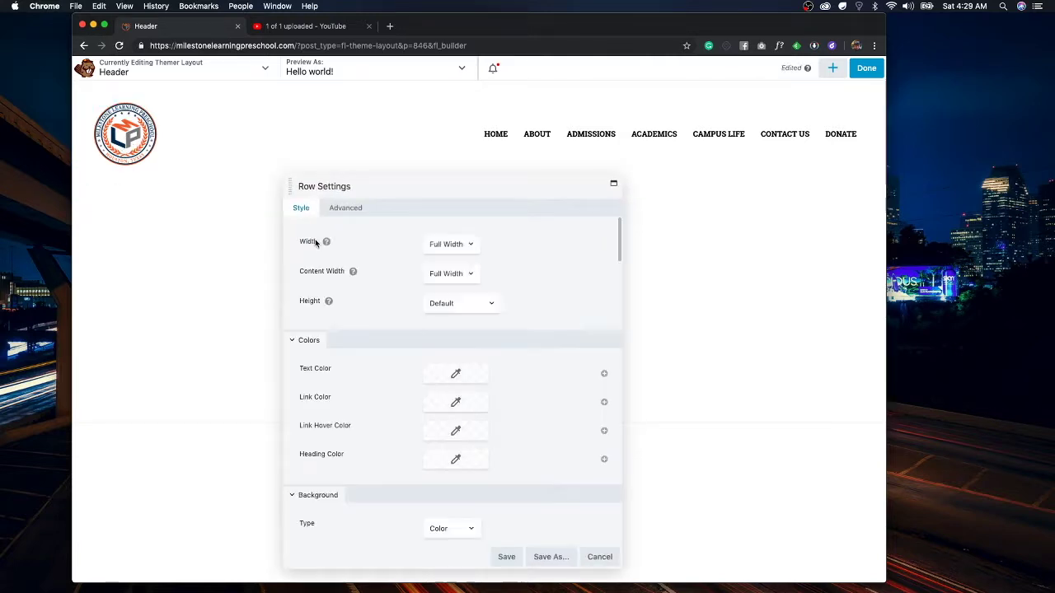
left_click(345, 208)
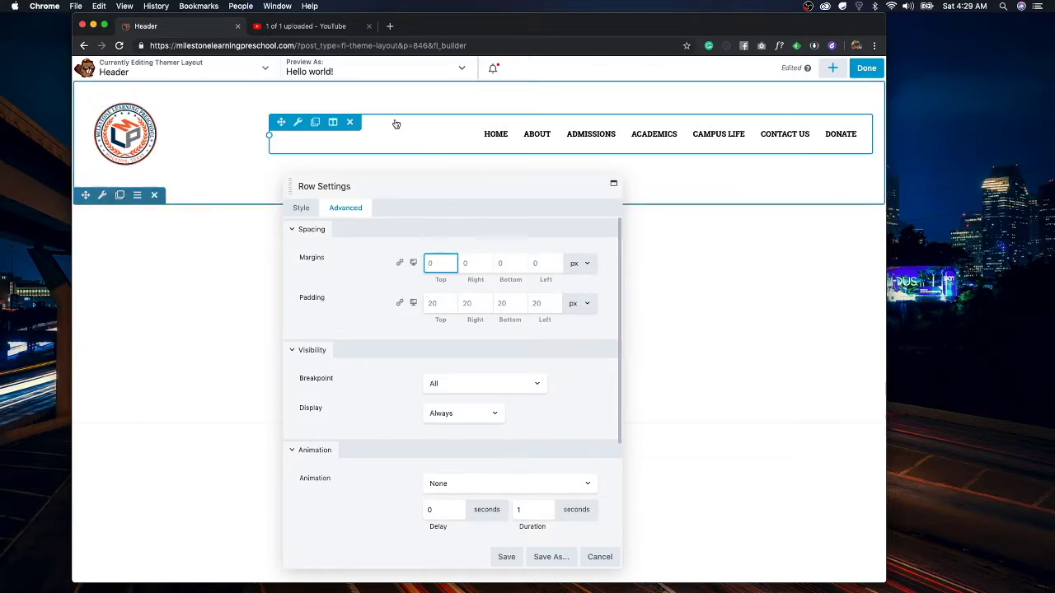
left_click(438, 303)
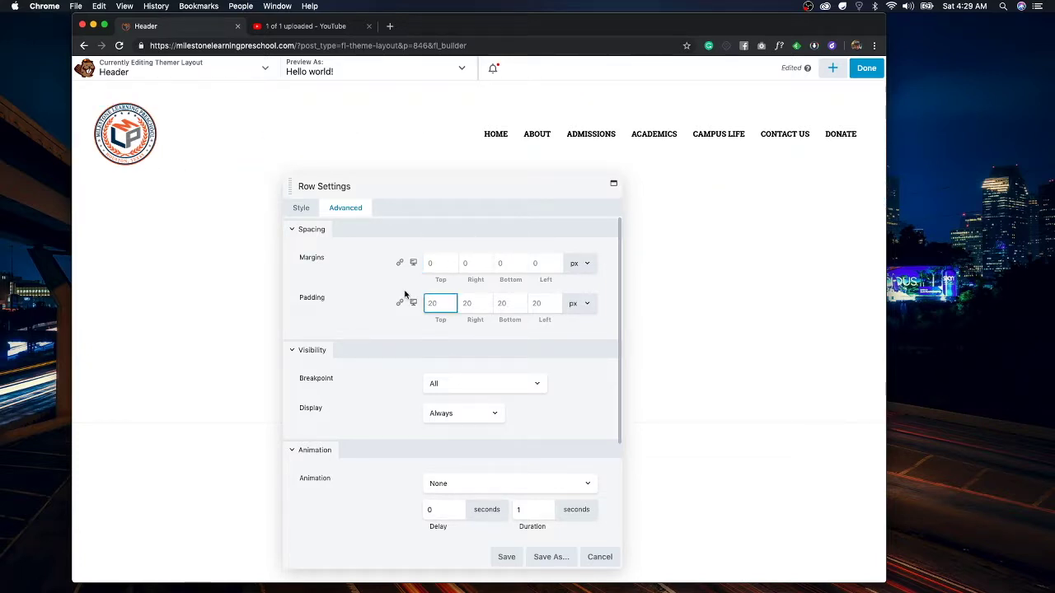
type("10")
key("Tab")
key("Tab")
type("10")
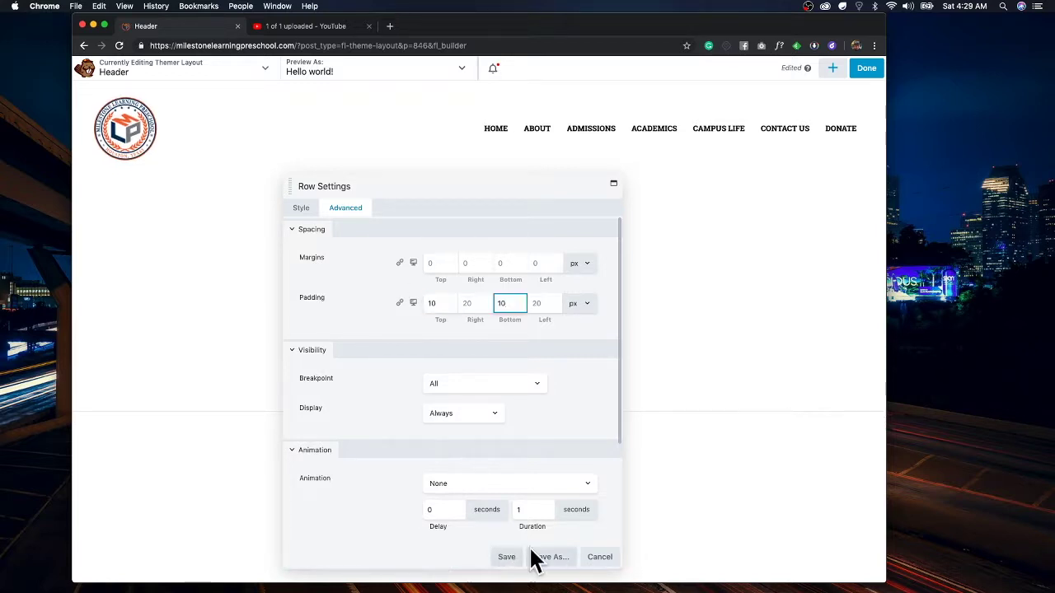
left_click(508, 558)
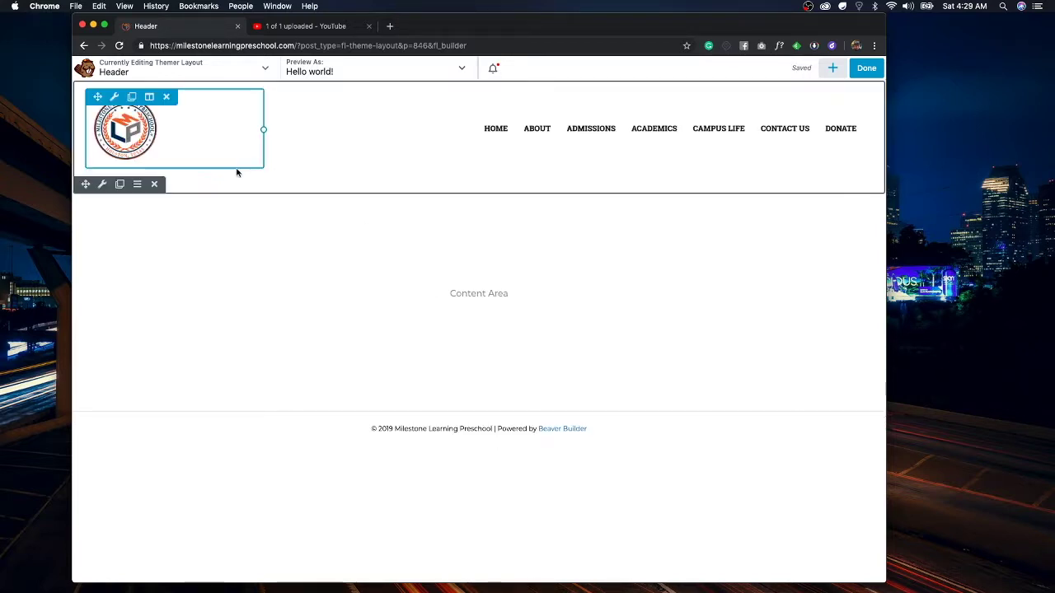
Set the logo photo module's top and bottom margins to 10 px and save it
left_click(150, 98)
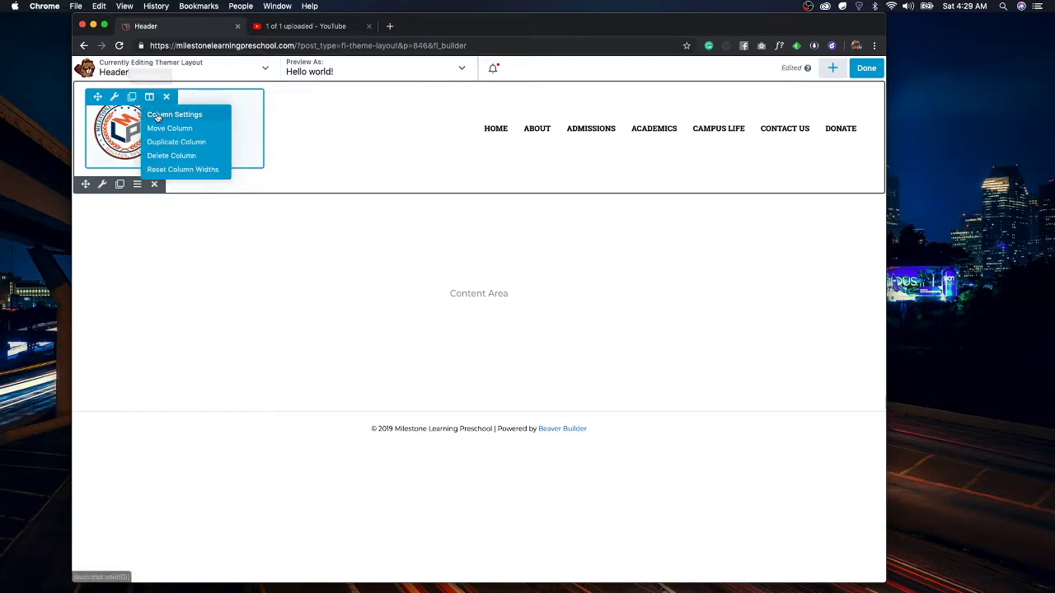
left_click(114, 98)
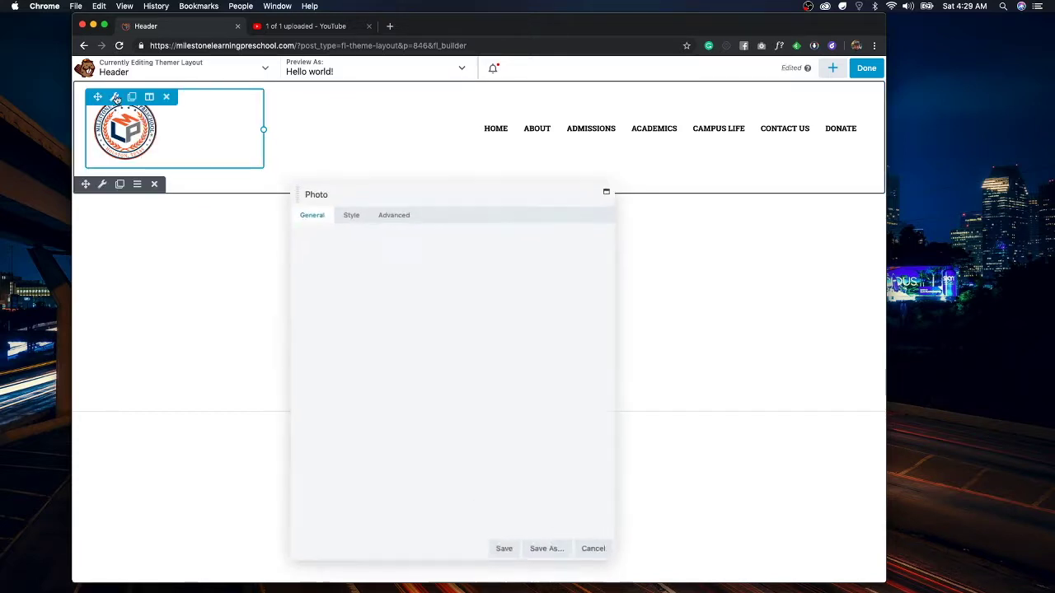
left_click(394, 210)
left_click(430, 264)
type("10")
key("Tab")
key("Tab")
type("10")
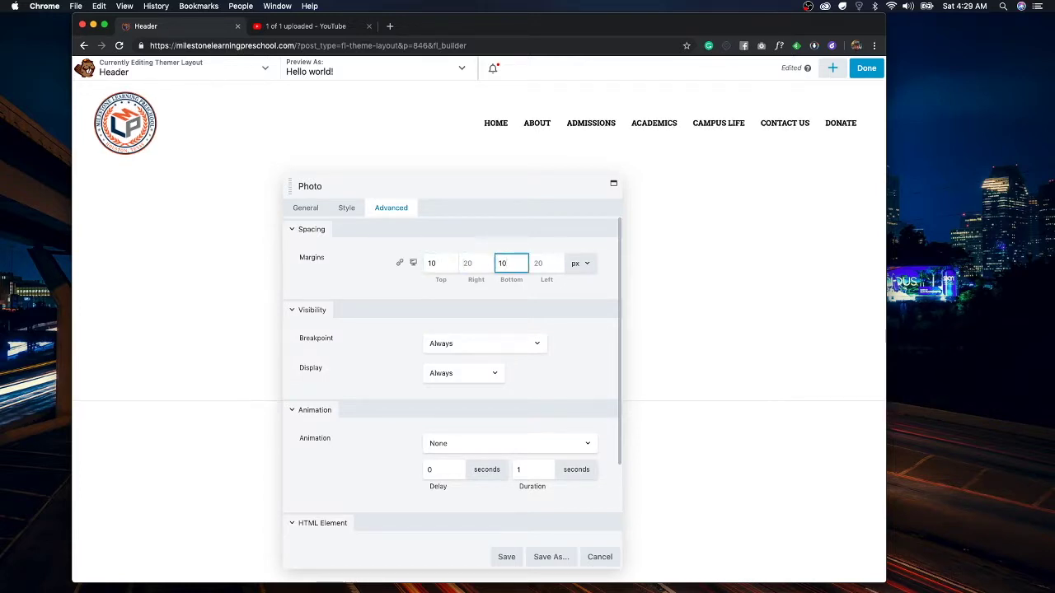
left_click(506, 557)
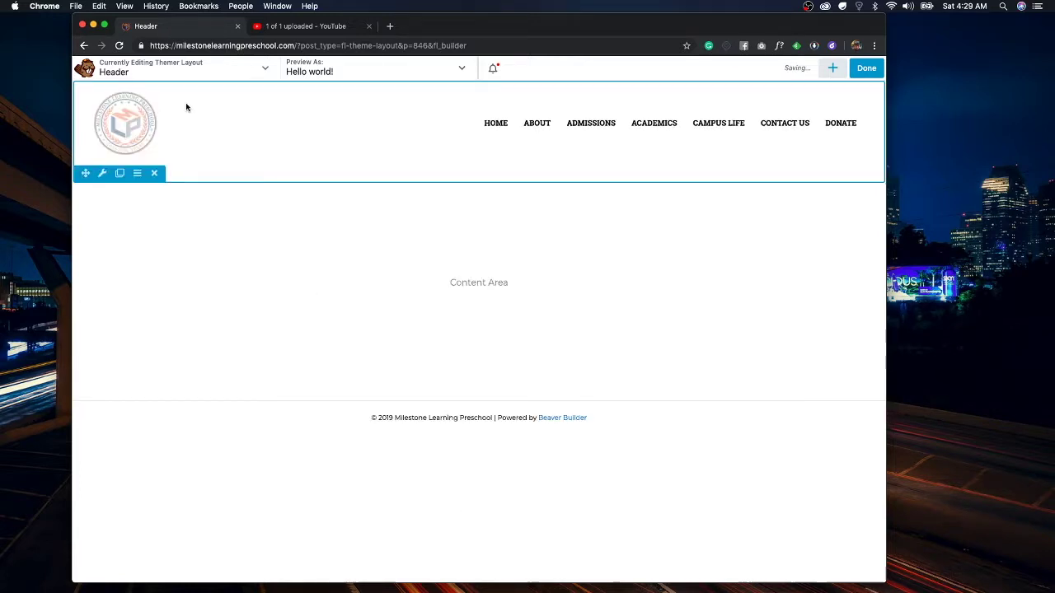
mouse_move(188, 106)
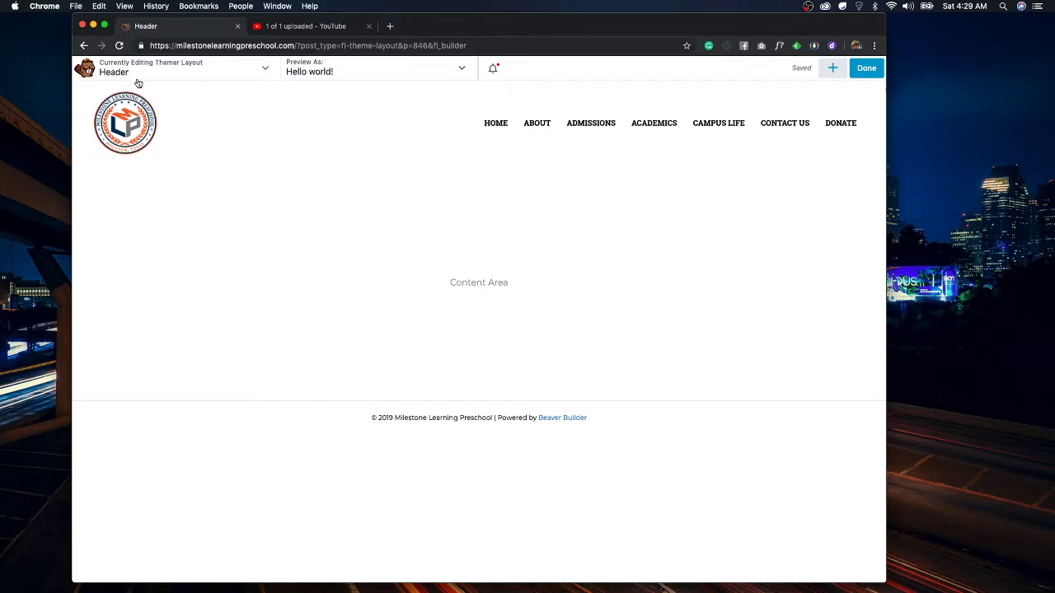
Set the Menu module's top and bottom margins to 10 px and save it
mouse_move(492, 140)
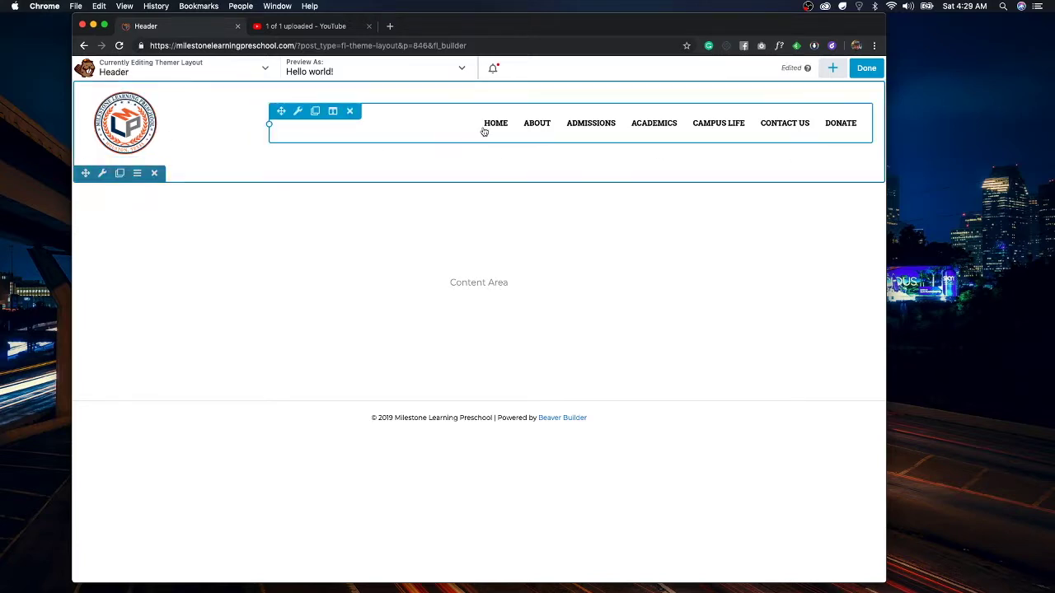
left_click(307, 117)
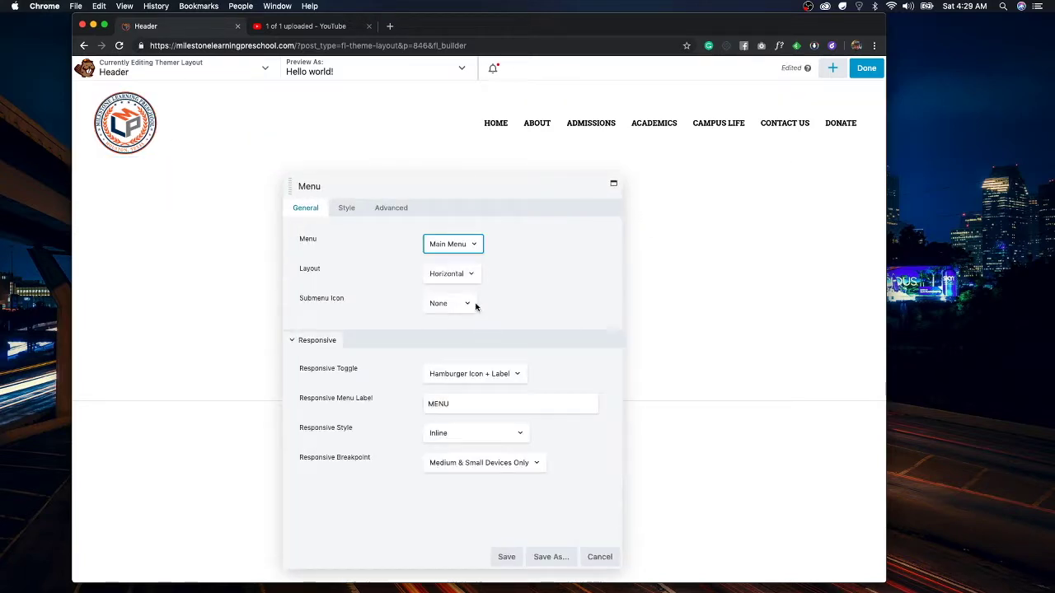
left_click(391, 207)
left_click(441, 266)
type("10")
key("Tab")
key("Tab")
type("10")
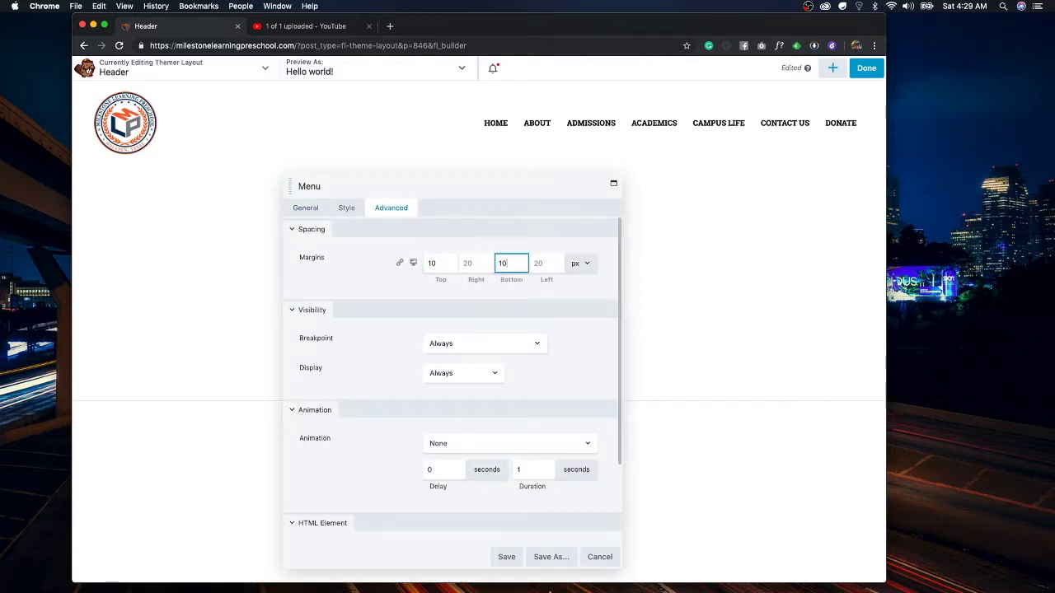
left_click(505, 558)
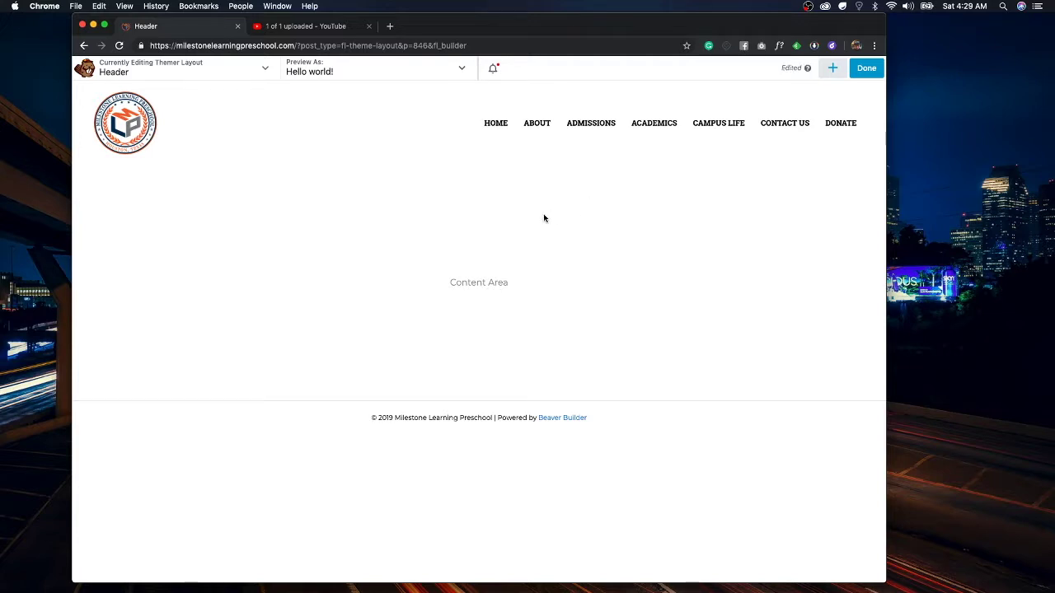
Preview the header at tablet and phone sizes, check the expanded responsive menu, and return to editing
key("p")
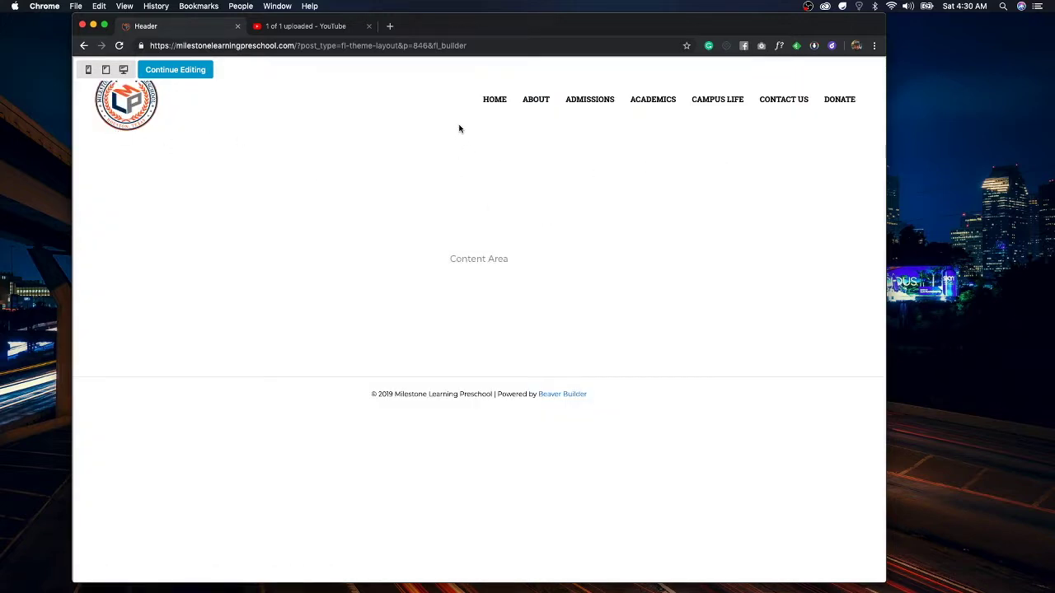
left_click(107, 70)
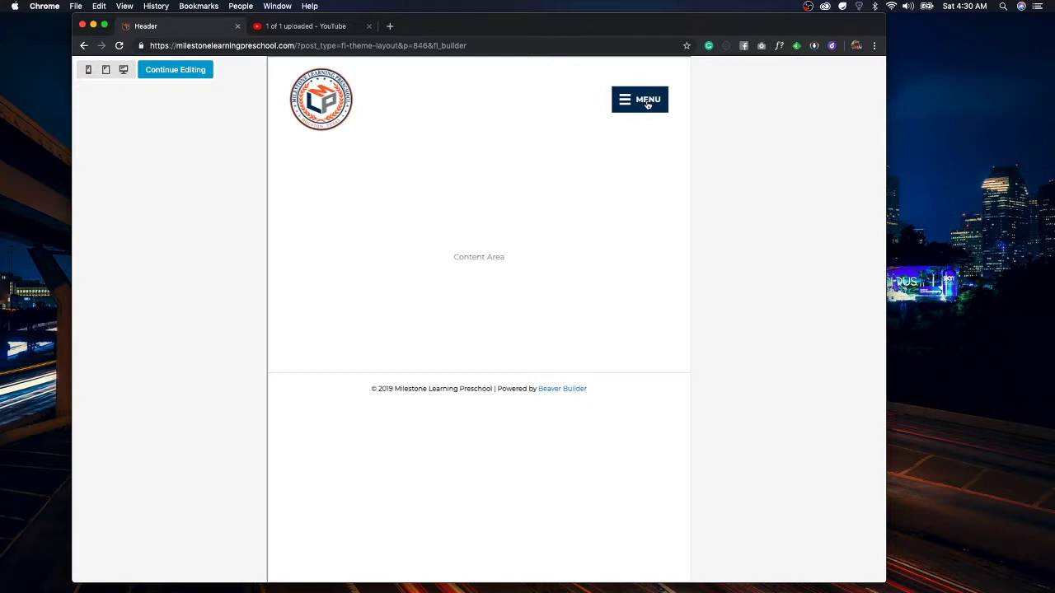
left_click(646, 102)
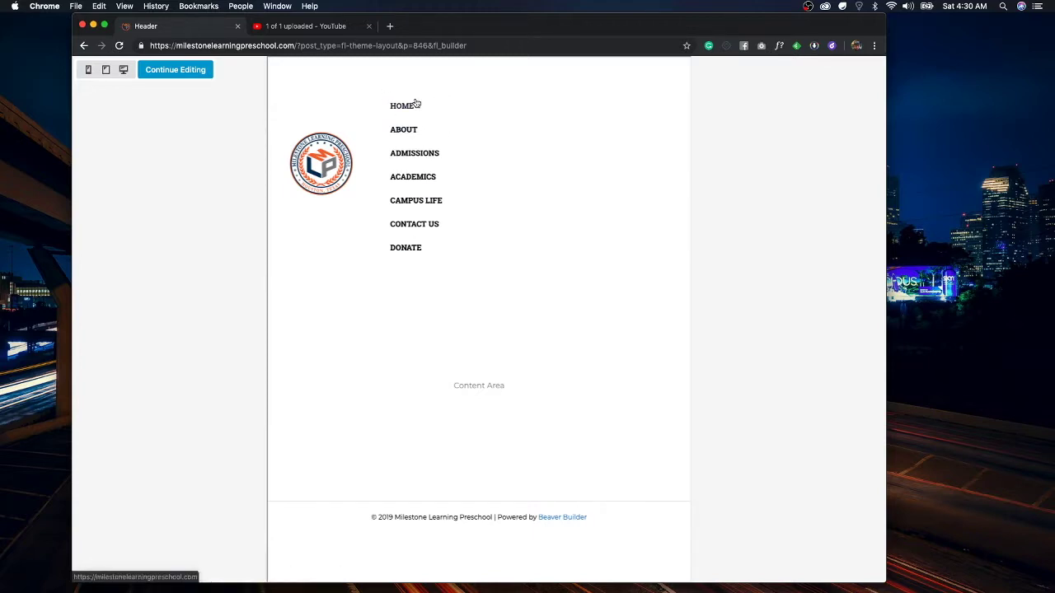
left_click(89, 70)
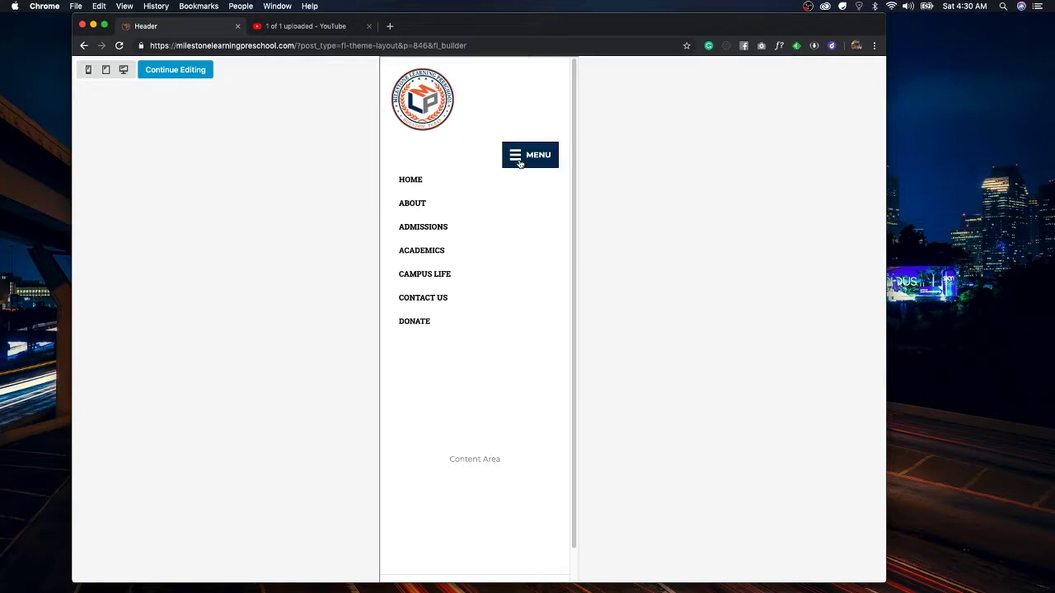
left_click(176, 71)
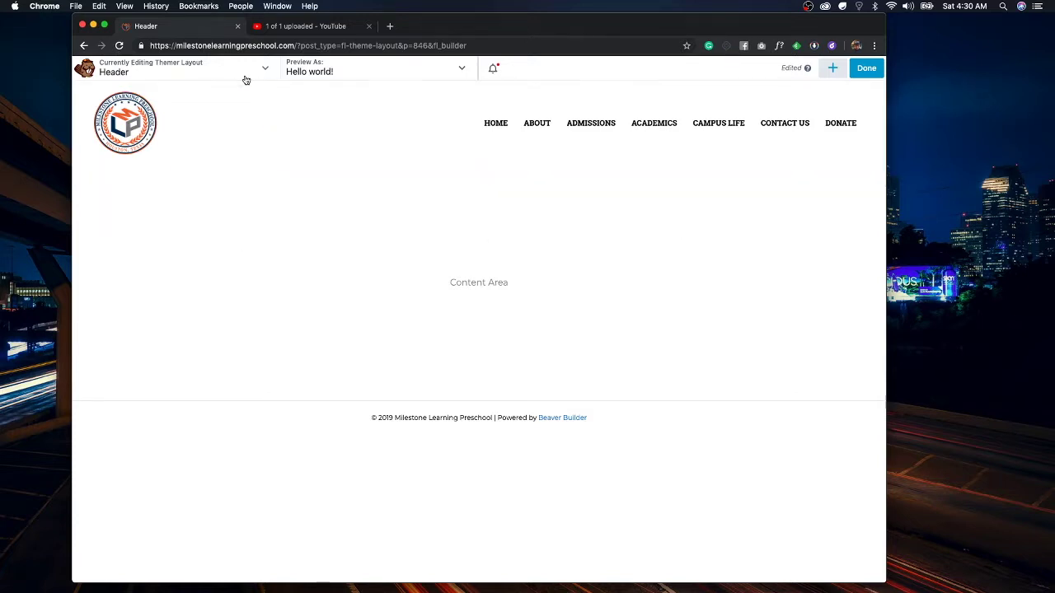
Examine the Menu module's style settings, from menu and link colors to dropdown options, in responsive editing at tablet size
left_click(265, 68)
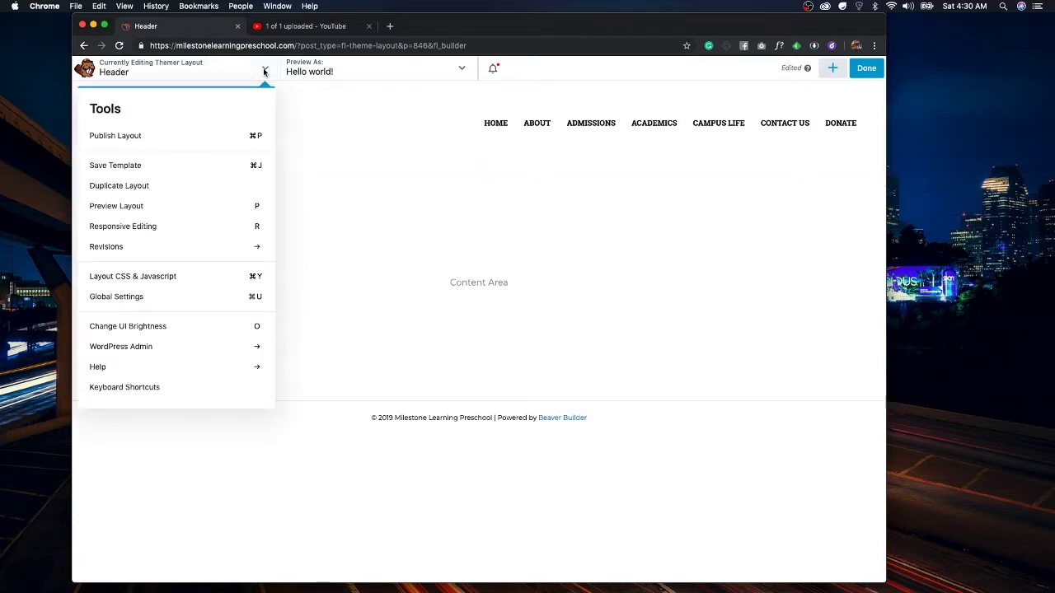
left_click(134, 228)
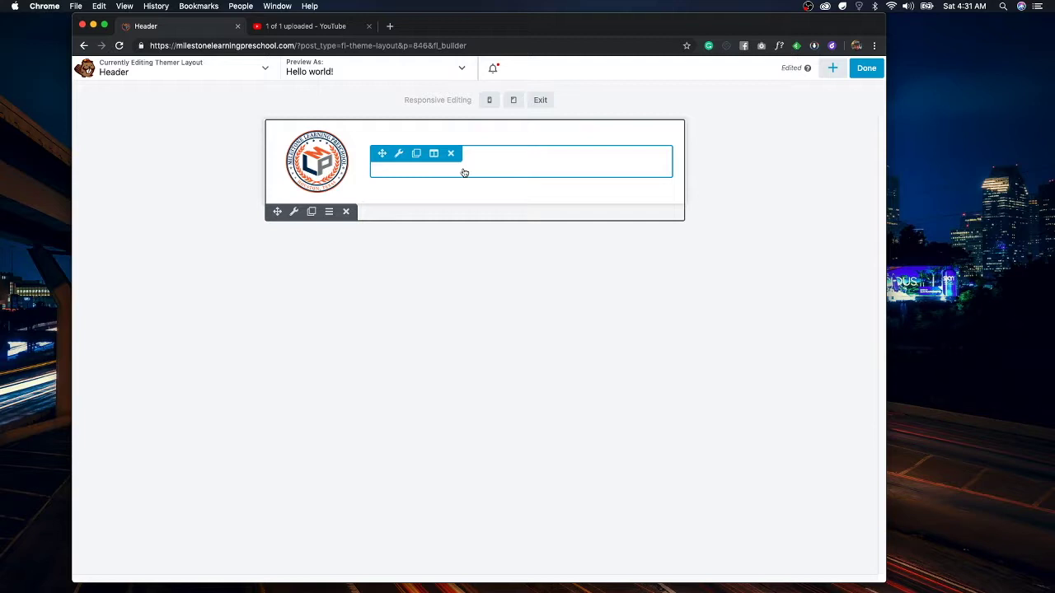
left_click(400, 155)
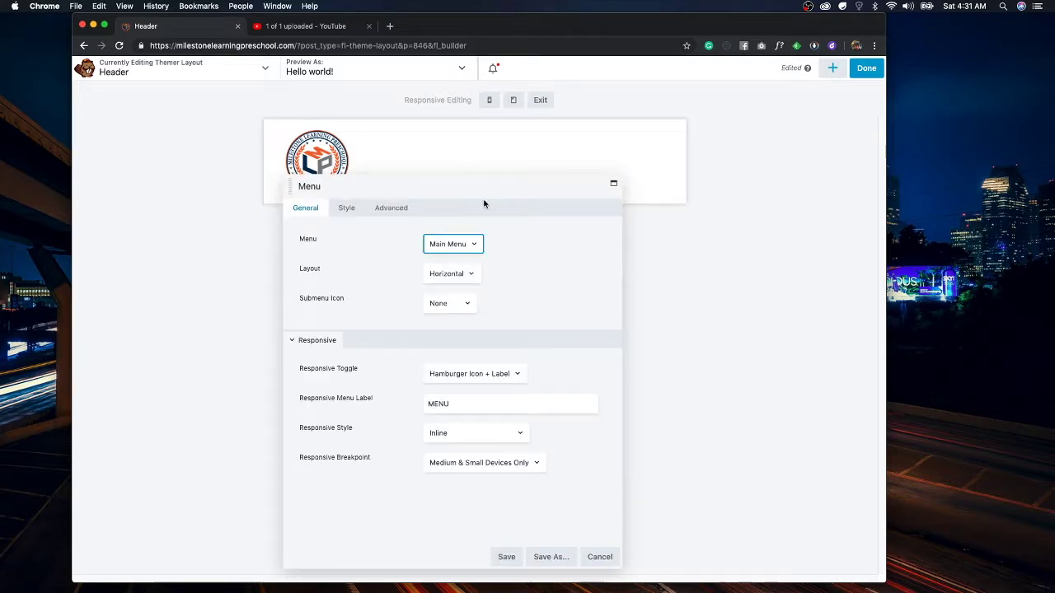
left_click_drag(457, 195, 451, 129)
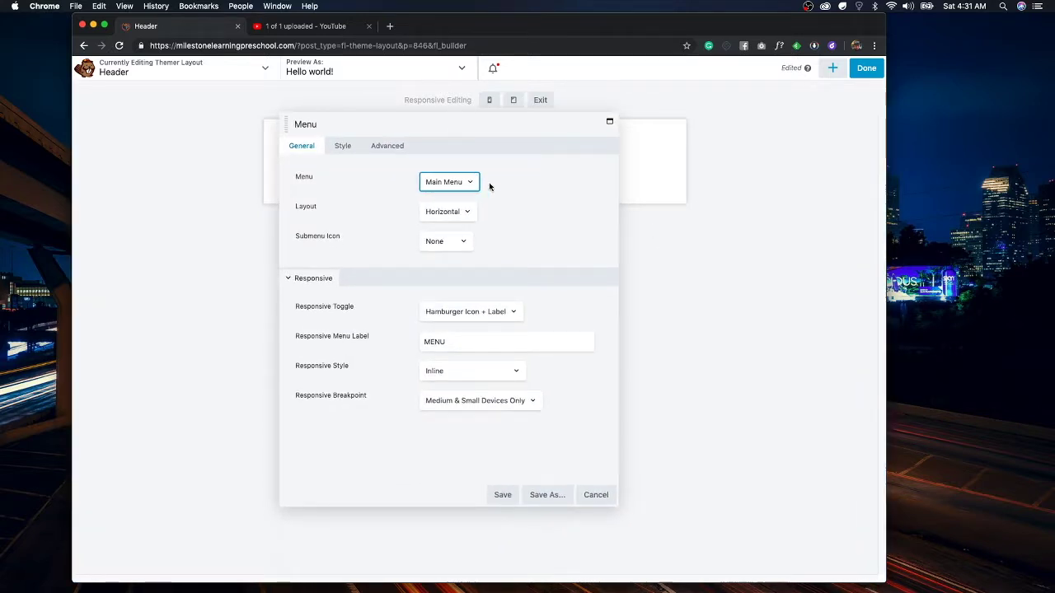
left_click(344, 148)
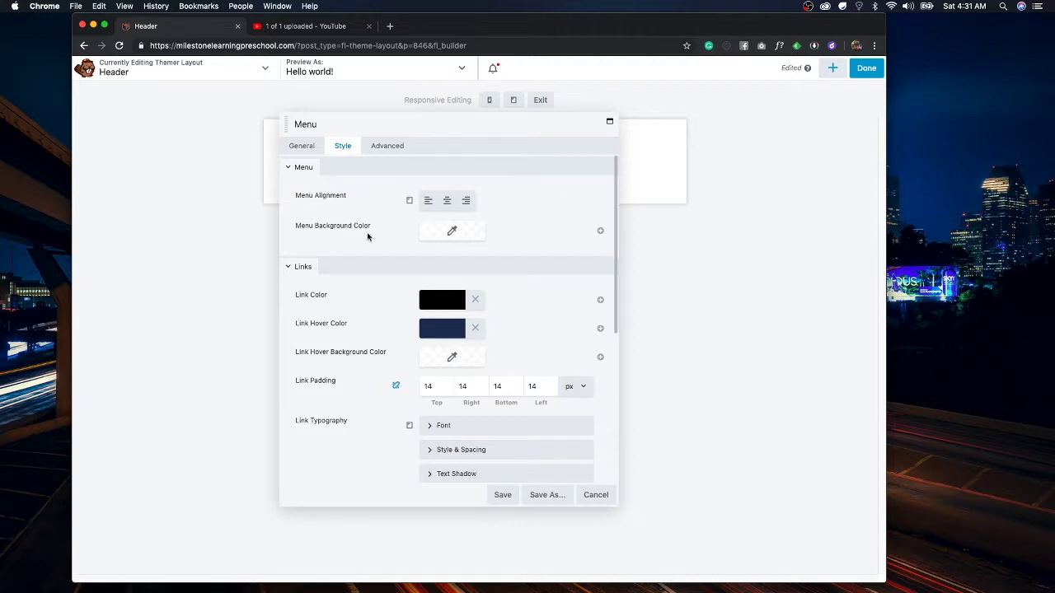
left_click_drag(448, 125, 448, 132)
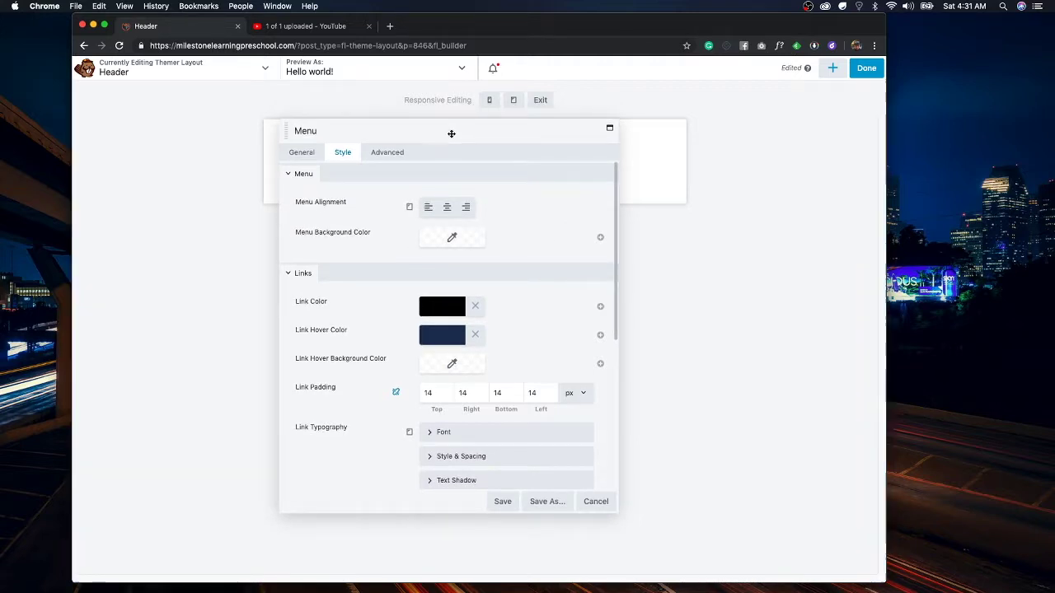
scroll(547, 312, "down", 2)
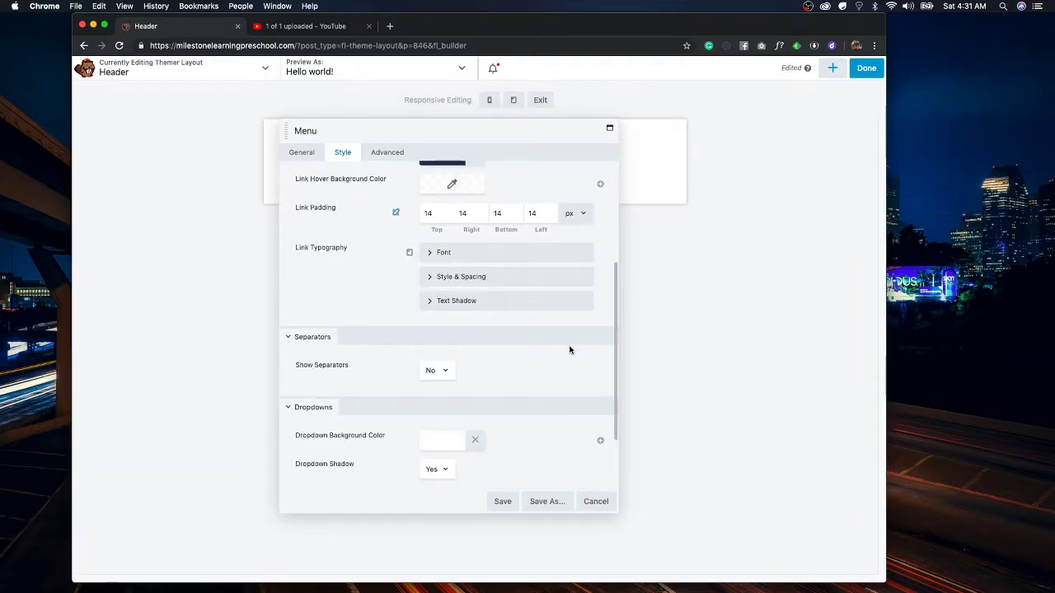
scroll(569, 350, "down", 3)
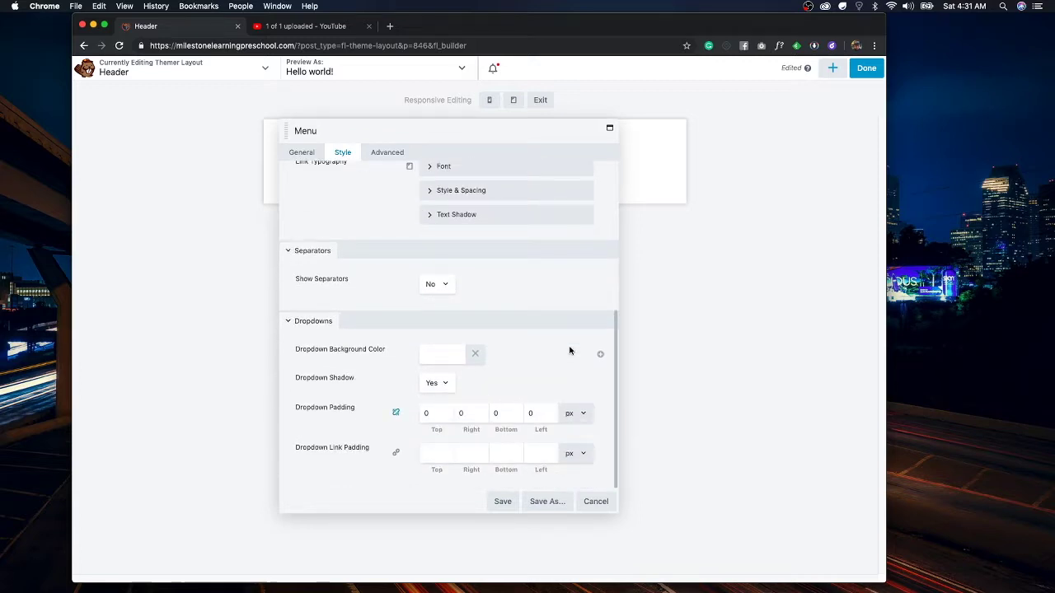
scroll(501, 376, "up", 9)
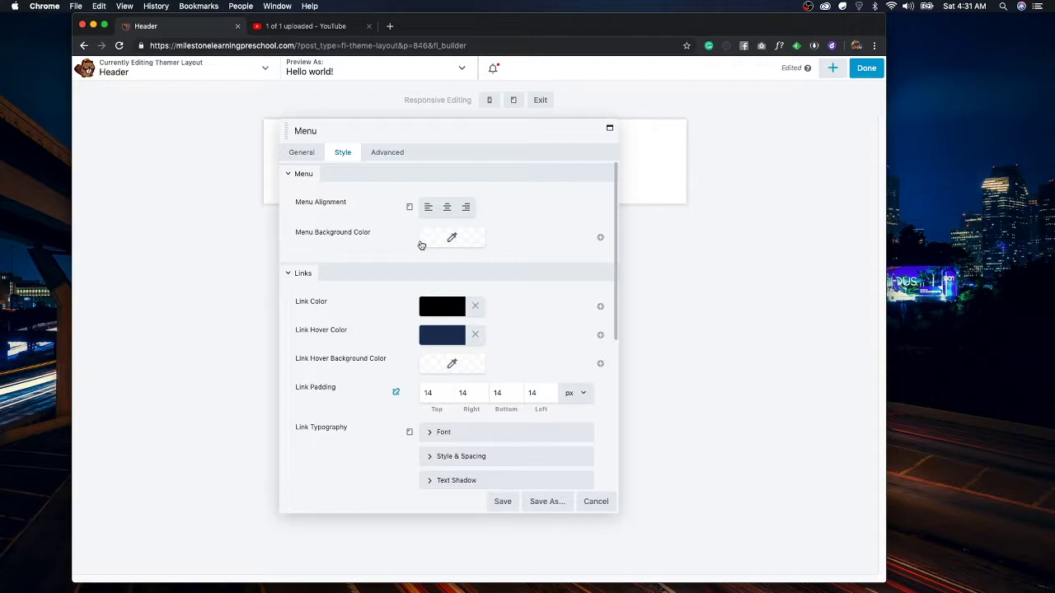
Set the Menu module's background color to the orange preset #ed833d and save the module
left_click(478, 243)
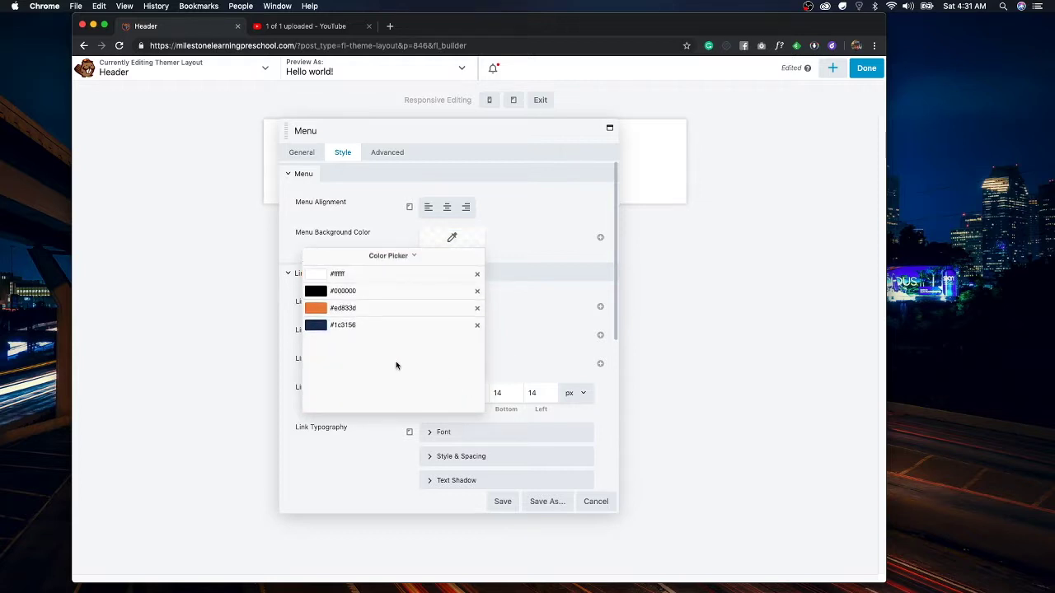
left_click(319, 310)
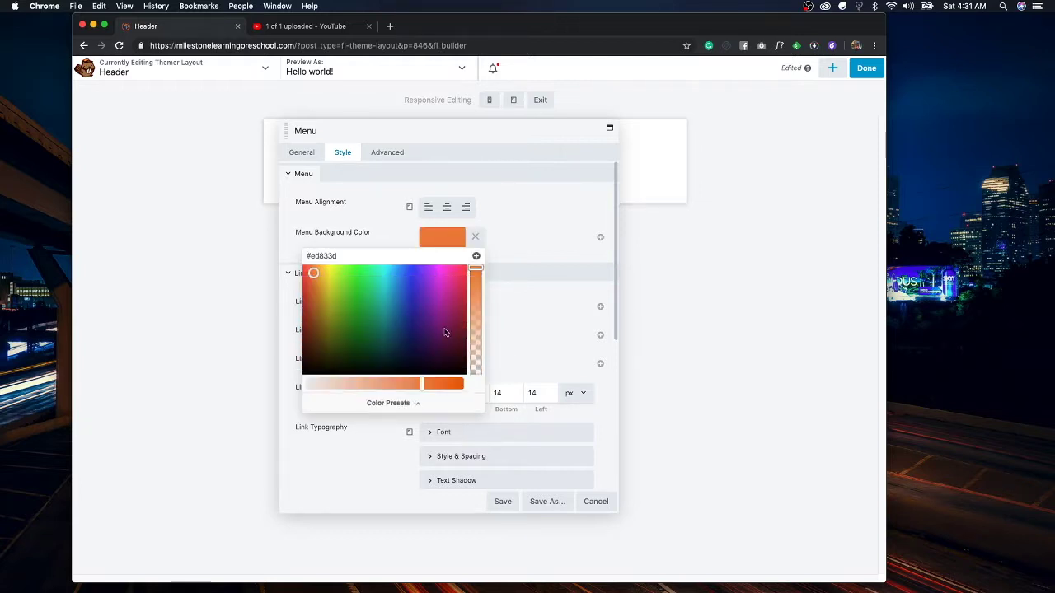
left_click(545, 328)
mouse_move(435, 135)
left_mouse_down()
mouse_move(508, 273)
mouse_move(455, 130)
left_mouse_up()
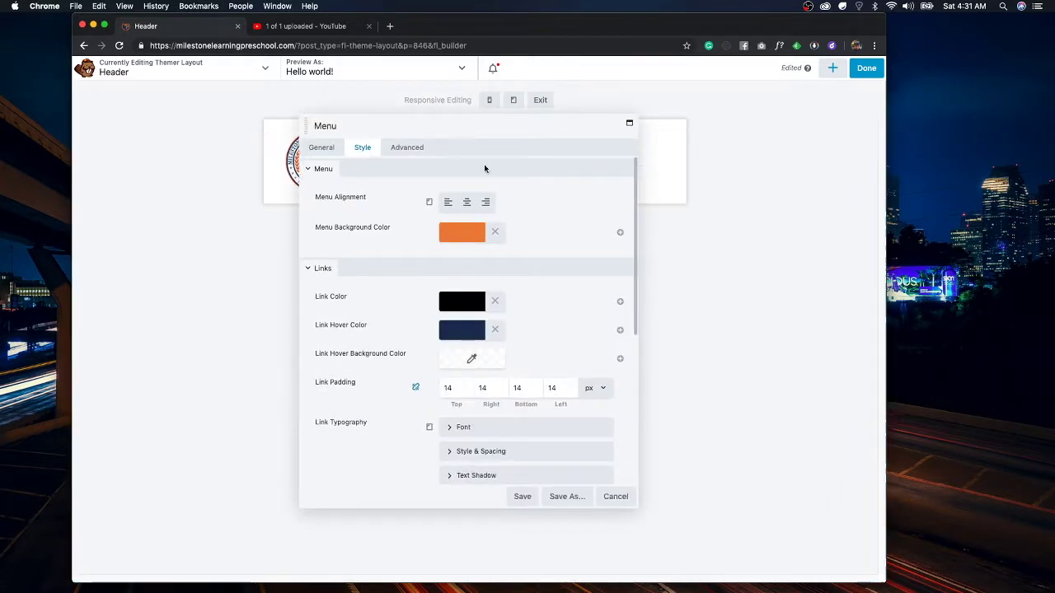
scroll(559, 321, "down", 5)
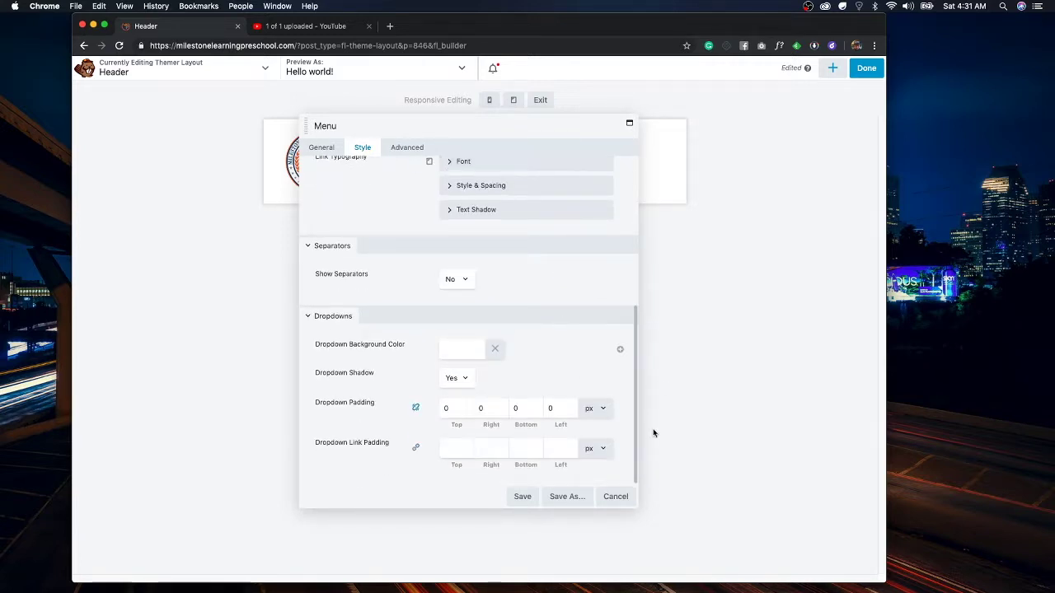
left_click(521, 497)
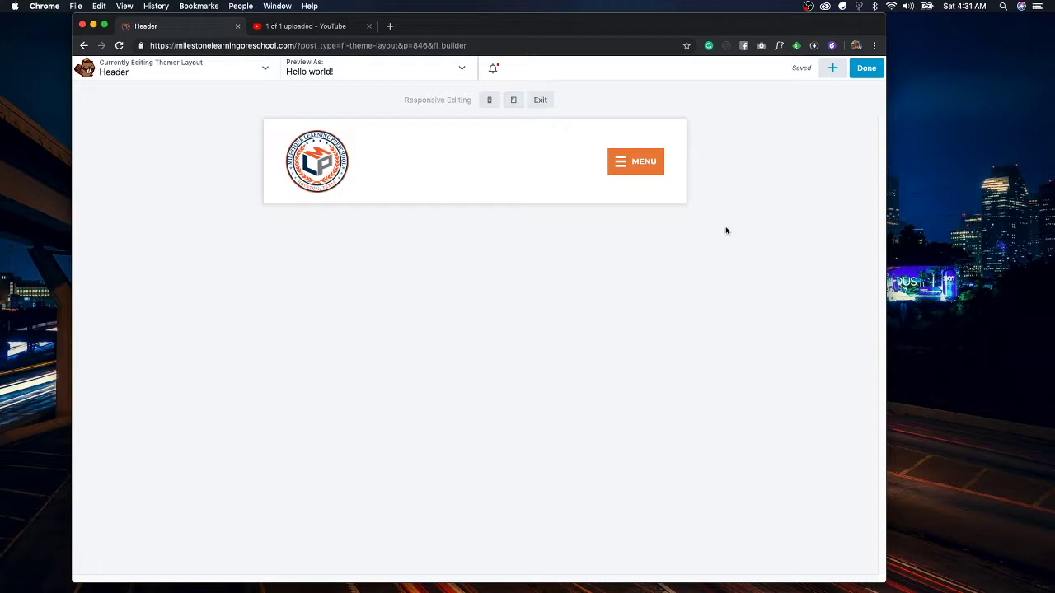
Set the logo column's width to 50% at phone size and save the column settings
mouse_move(629, 177)
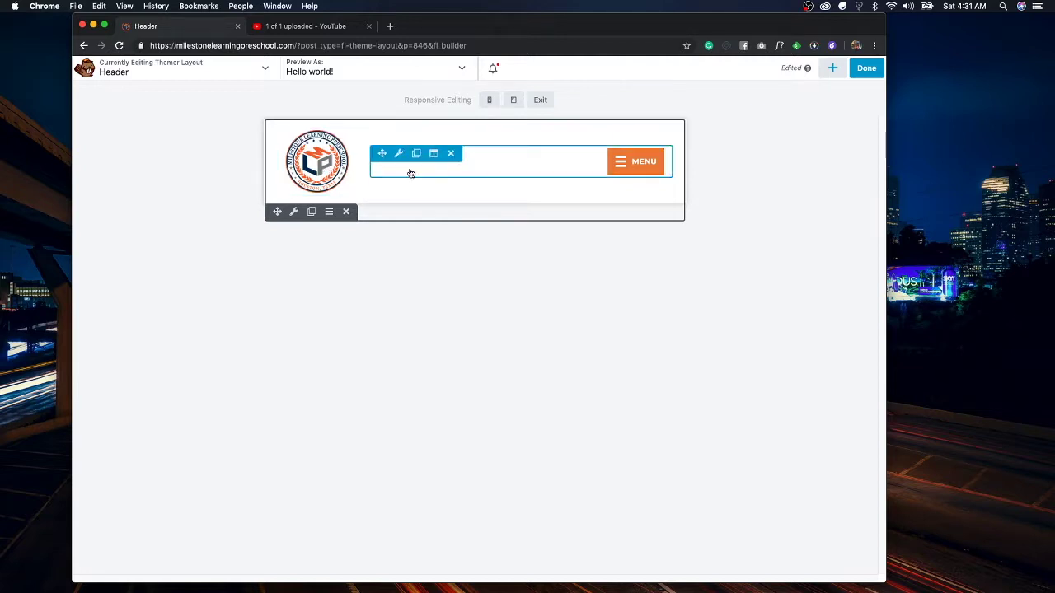
left_click(490, 102)
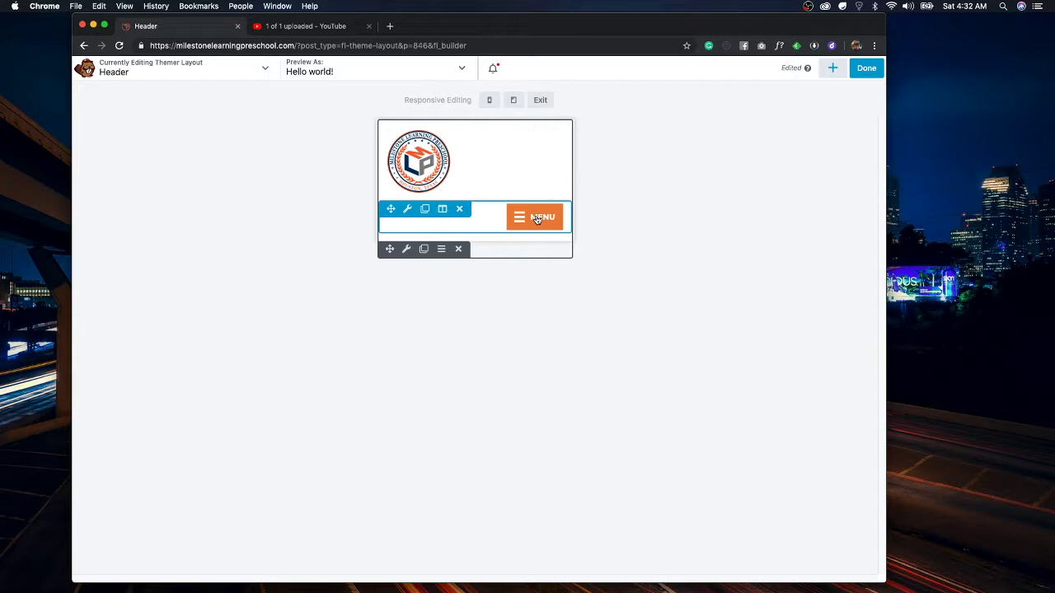
mouse_move(442, 137)
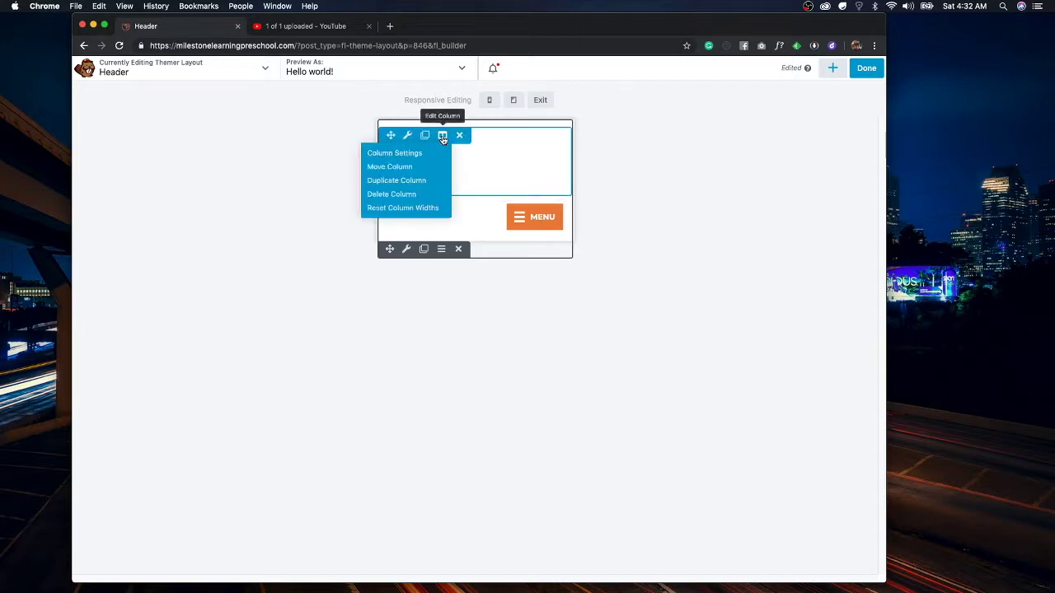
left_click(394, 154)
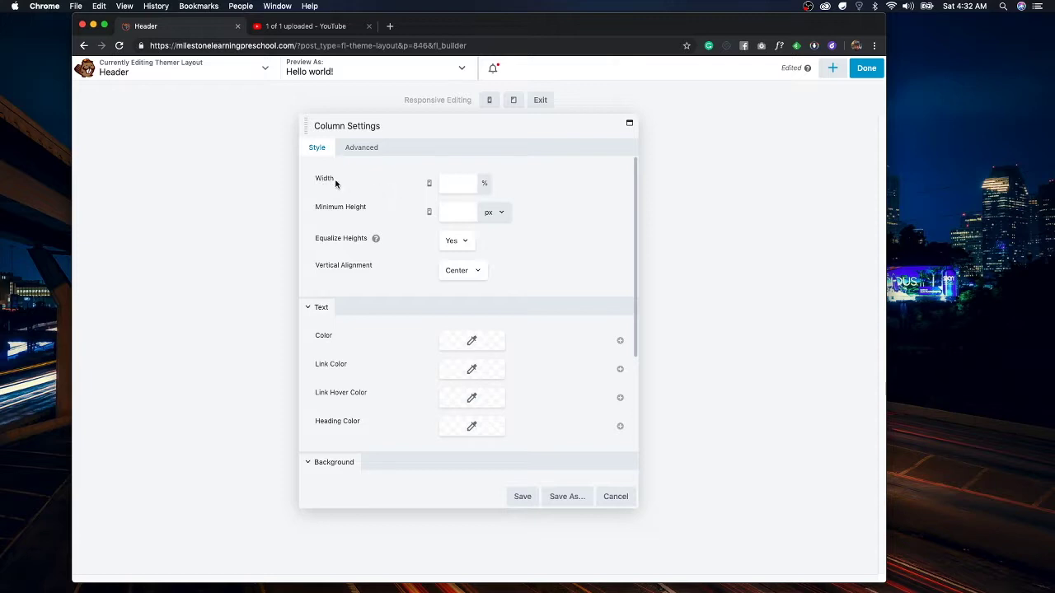
left_click(444, 181)
type("50")
left_click(523, 496)
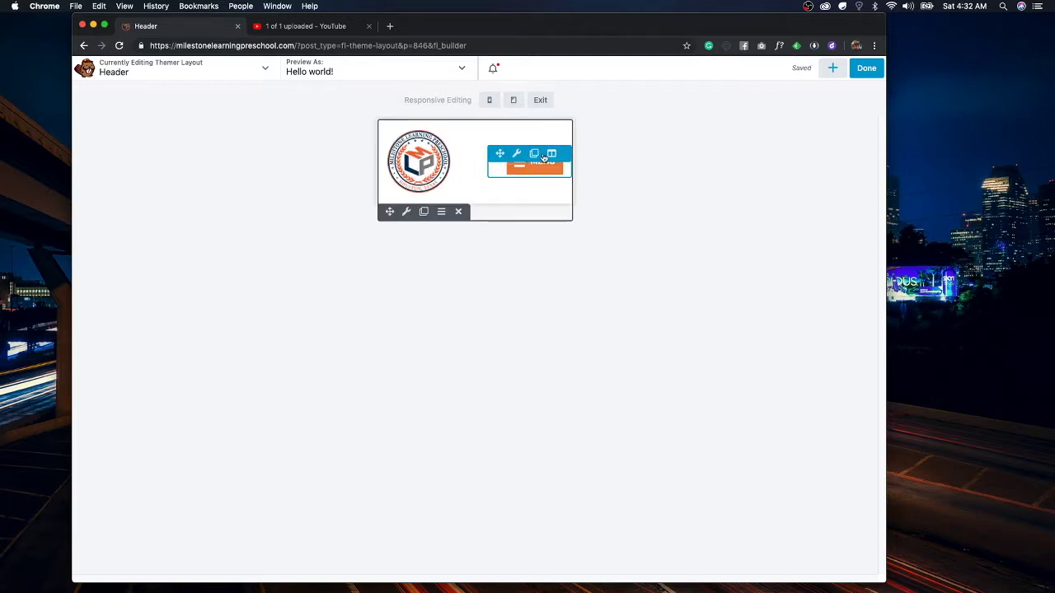
Set the menu column's width to 50% at phone size and save the column settings
left_click(550, 153)
left_click(500, 171)
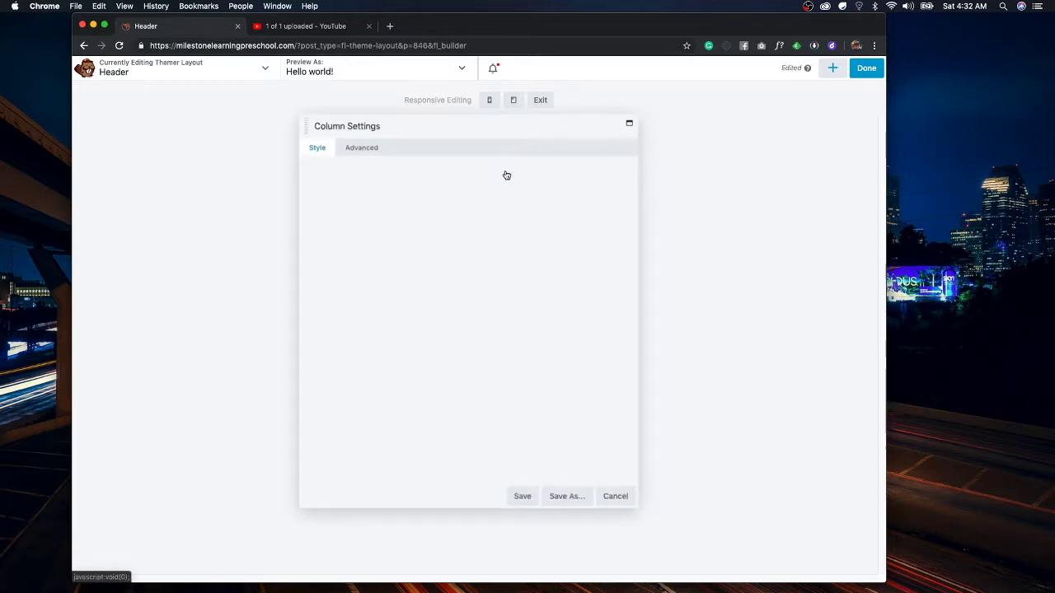
left_click(454, 178)
type("50")
left_click(591, 269)
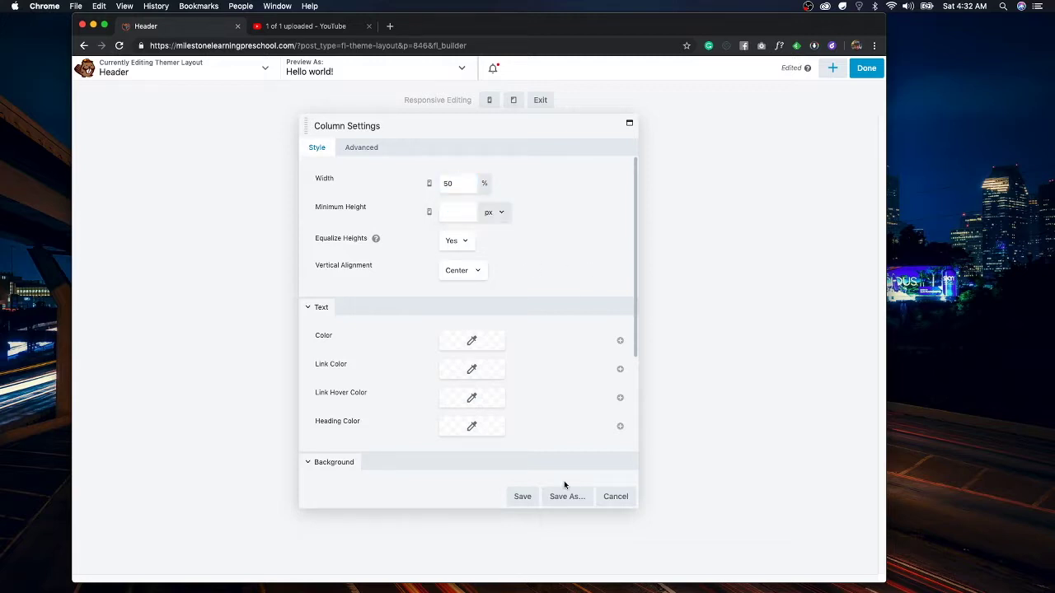
left_click(521, 497)
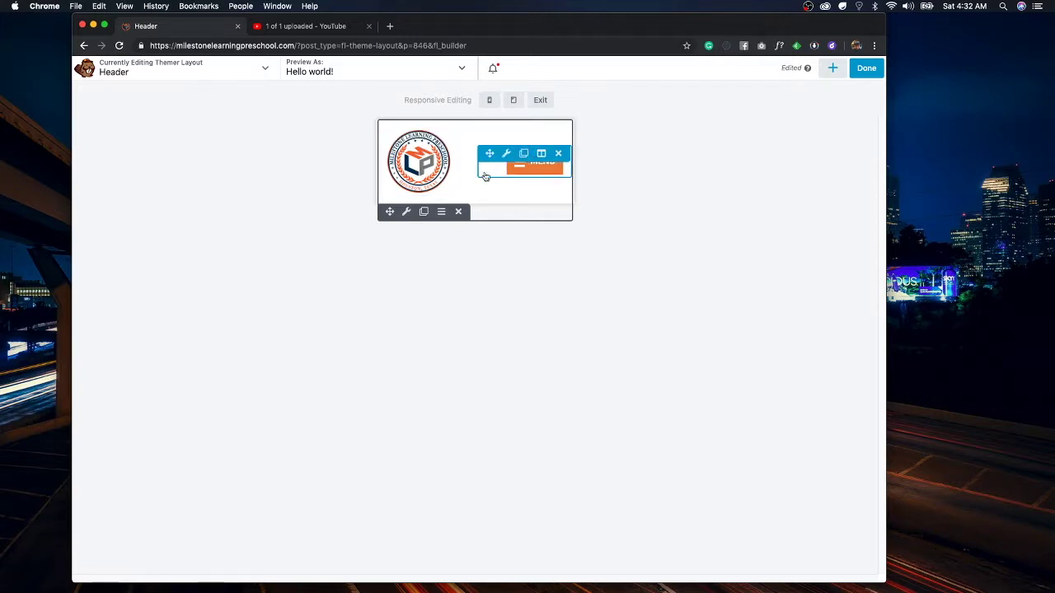
Set the logo column's width to 50% at tablet size and save the column settings
left_click(512, 102)
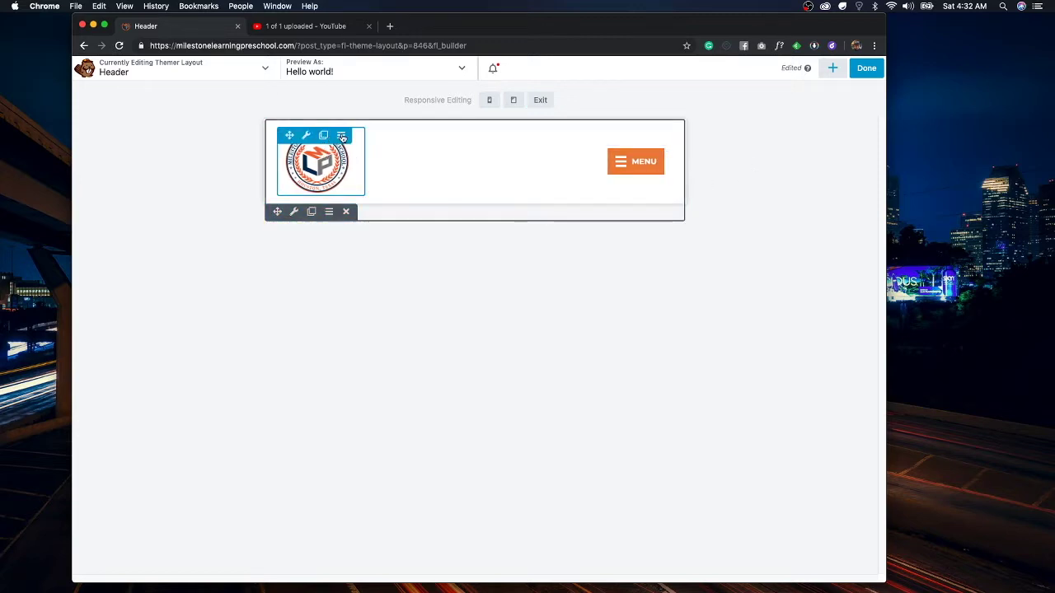
left_click(342, 135)
left_click(330, 156)
left_click(465, 183)
type("50")
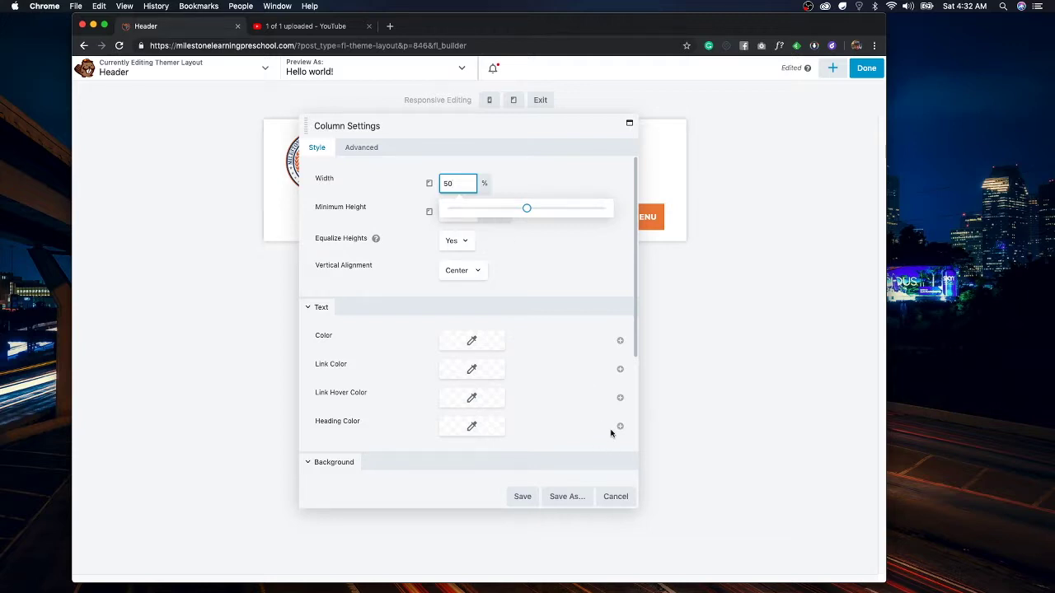
left_click(522, 496)
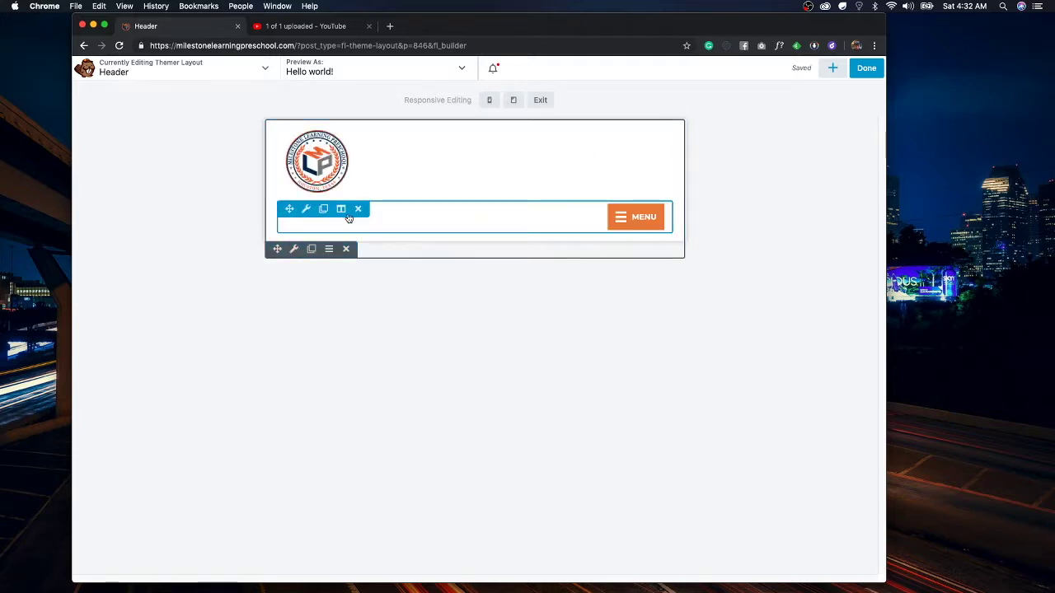
Set the menu column's width to 50% at tablet size, save it, and publish the header layout
left_click(342, 212)
left_click(366, 227)
left_click(457, 183)
type("50")
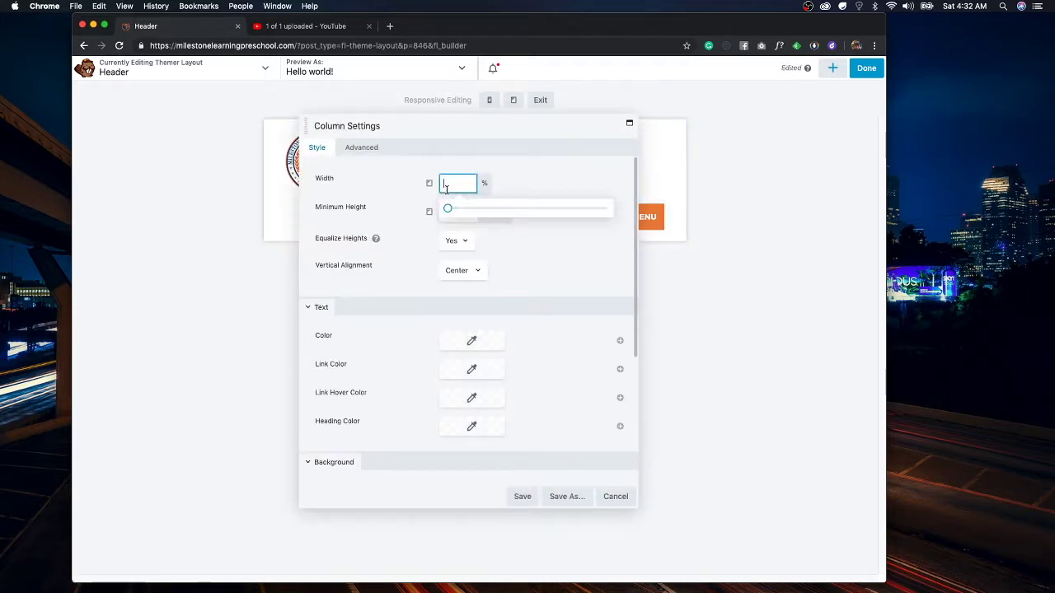
left_click(523, 498)
left_click(861, 69)
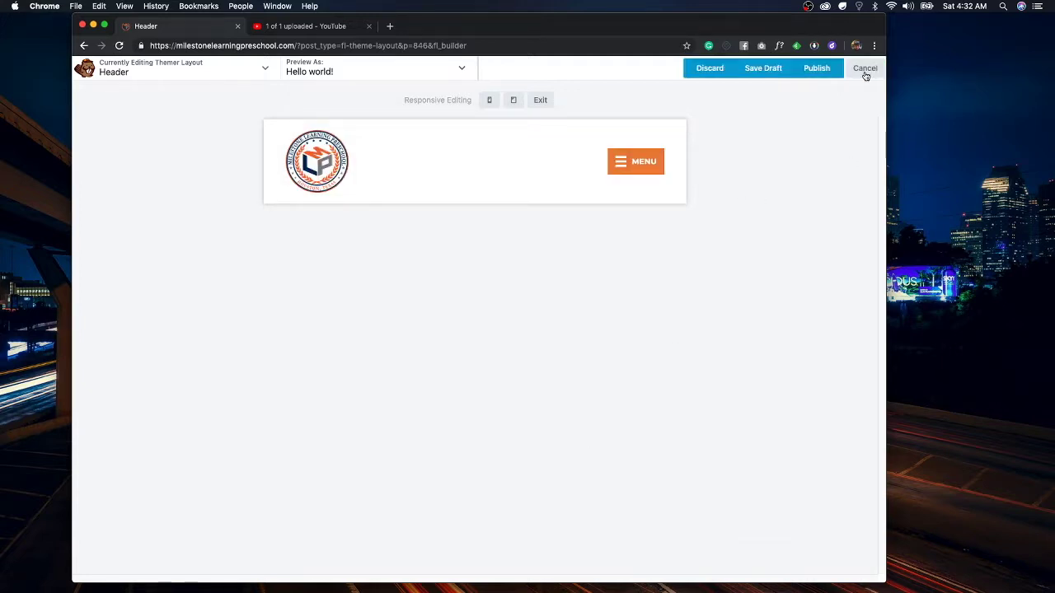
left_click(816, 68)
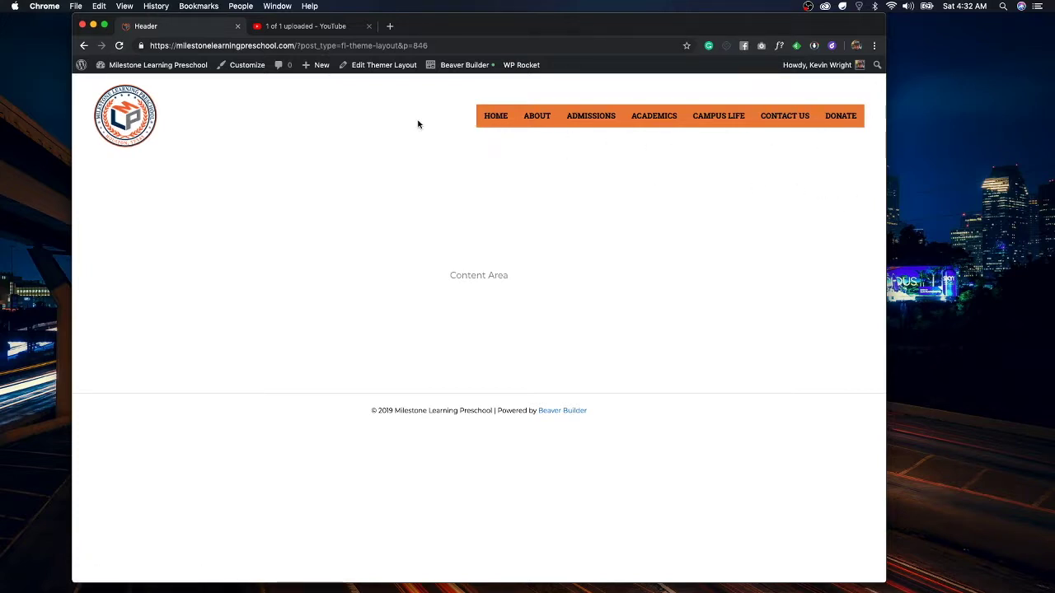
Reopen the header layout in the builder and open the menu module's style settings
left_click(465, 69)
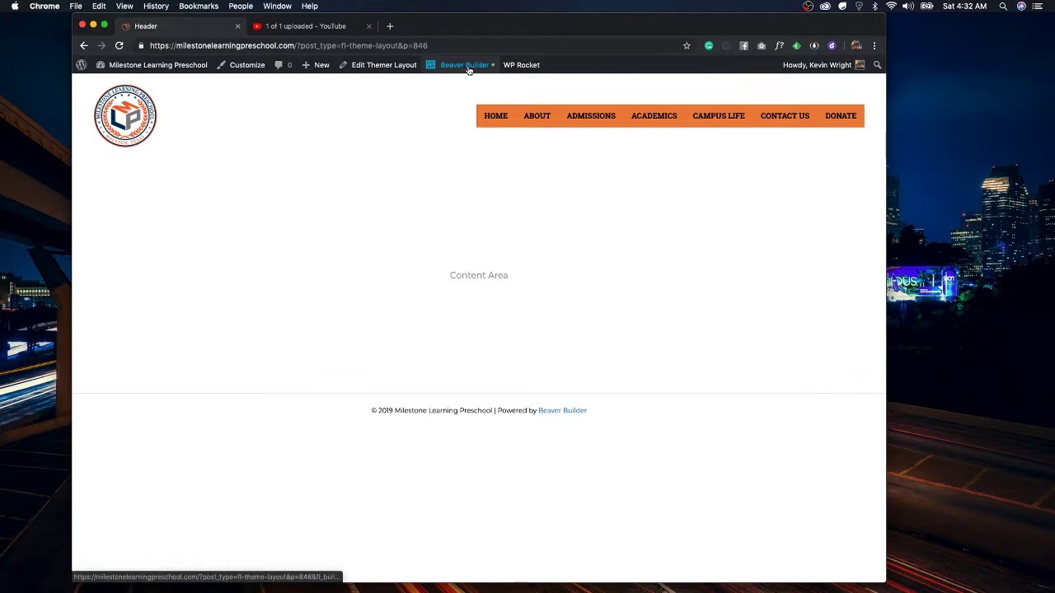
left_click(302, 119)
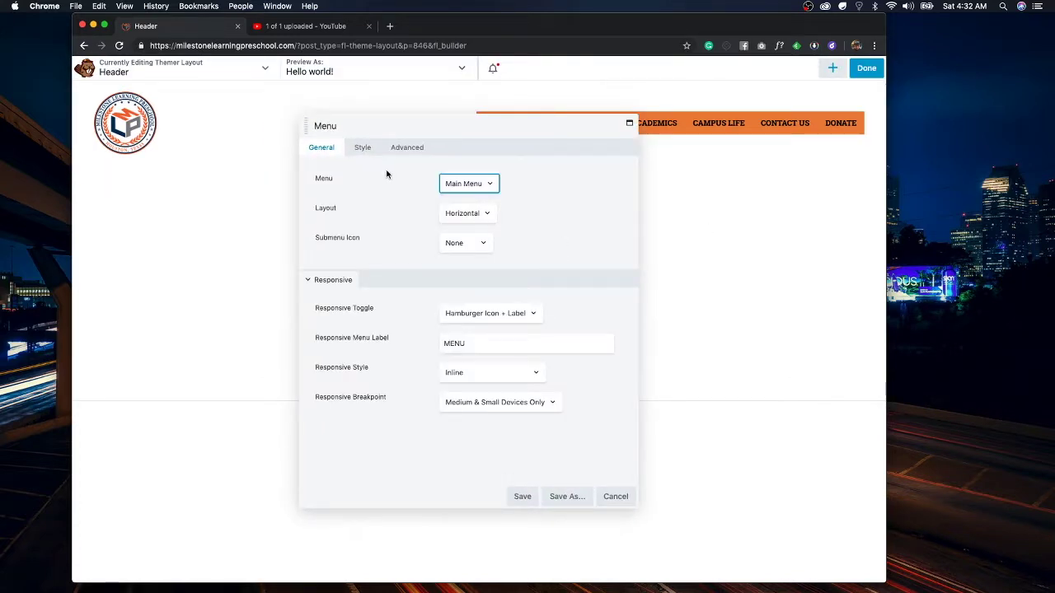
left_click(362, 149)
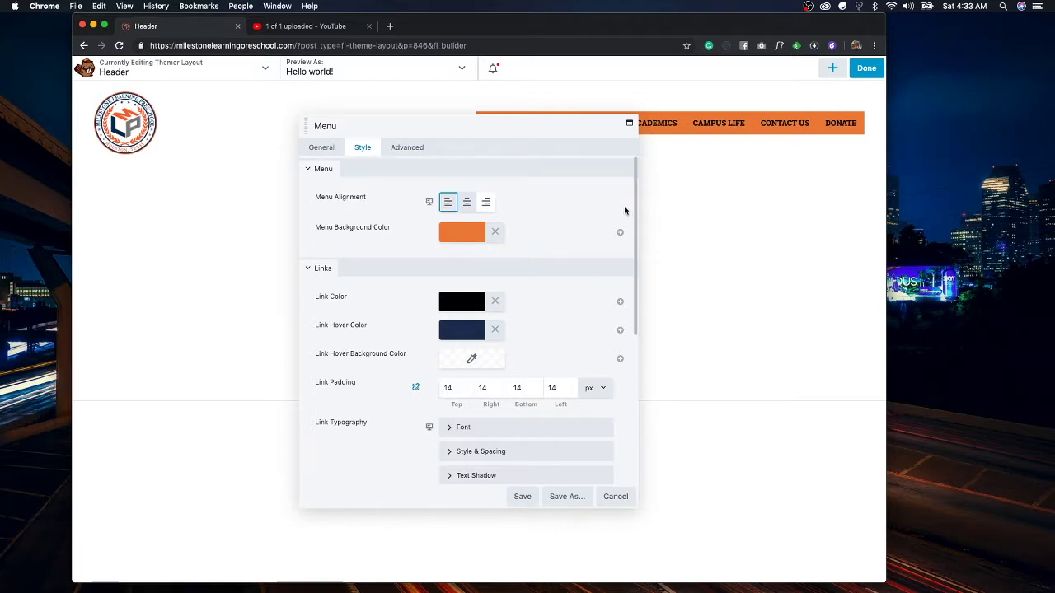
left_click_drag(426, 146, 264, 125)
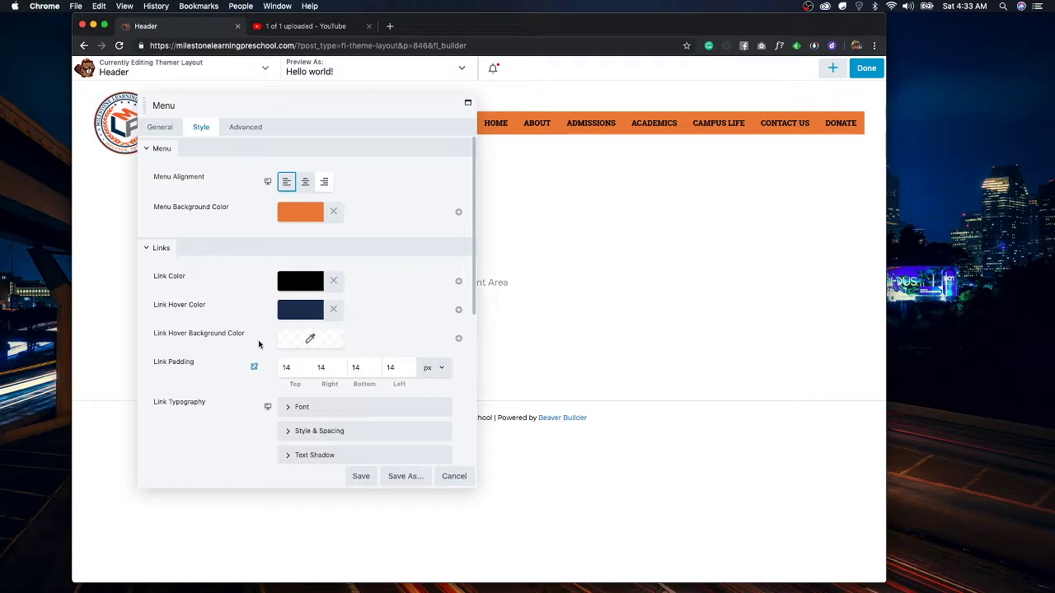
left_click_drag(299, 114, 342, 146)
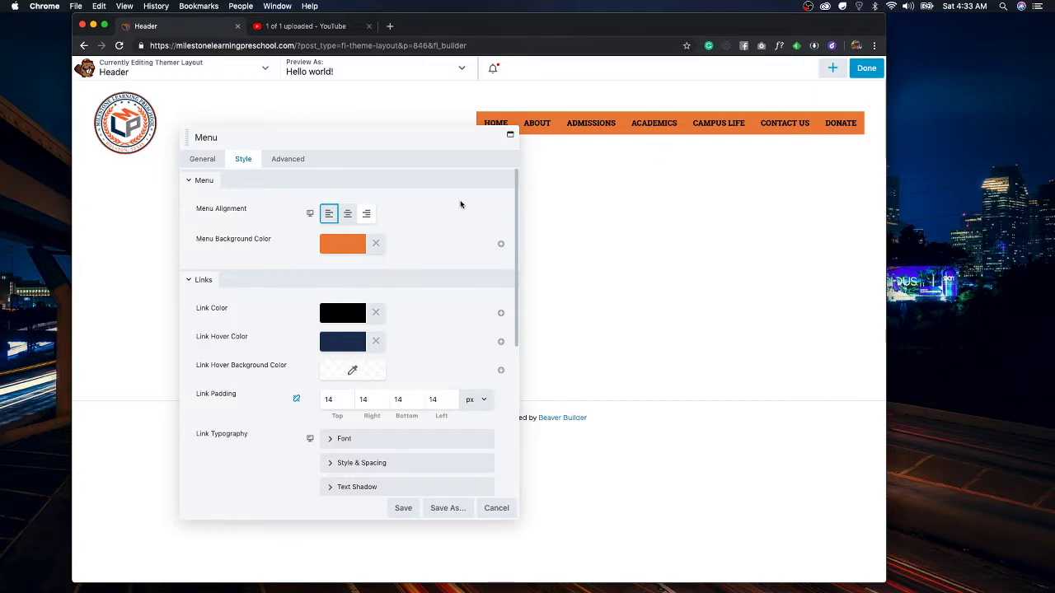
Set the menu background color to the white preset #ffffff
left_click(361, 246)
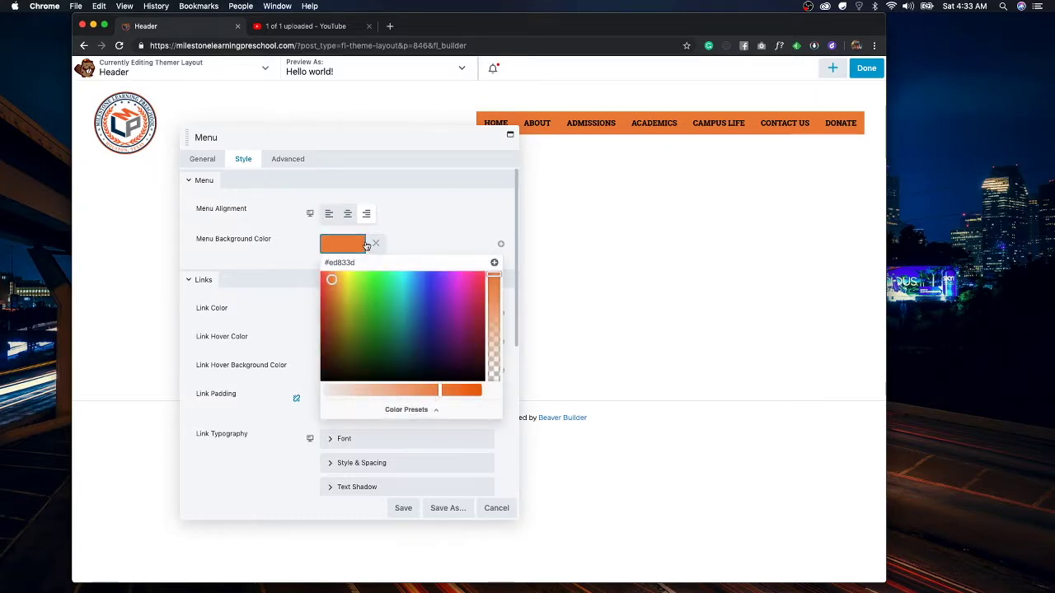
left_click(422, 414)
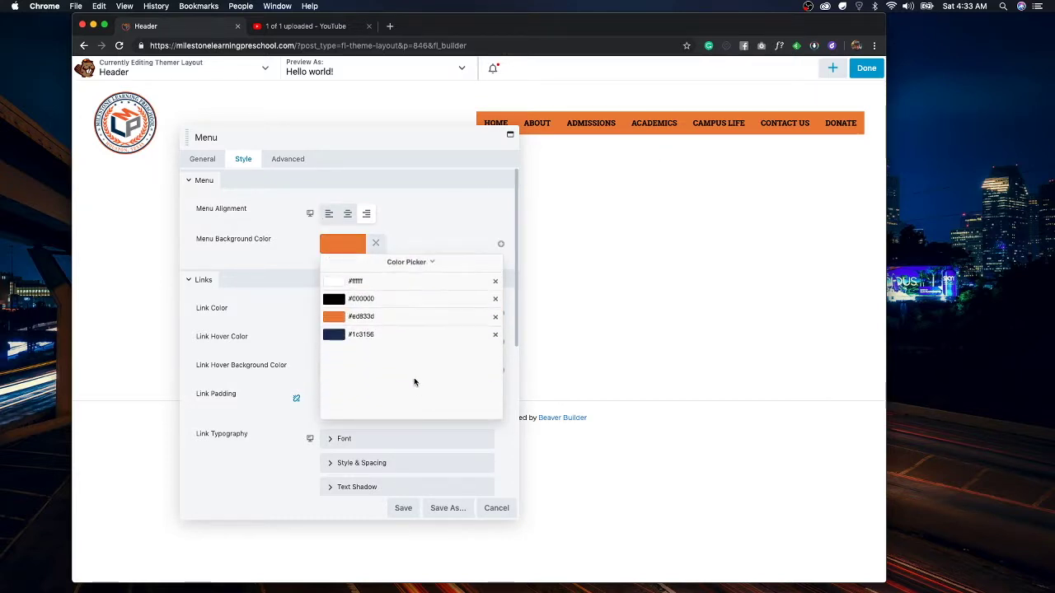
left_click(327, 283)
left_click(436, 221)
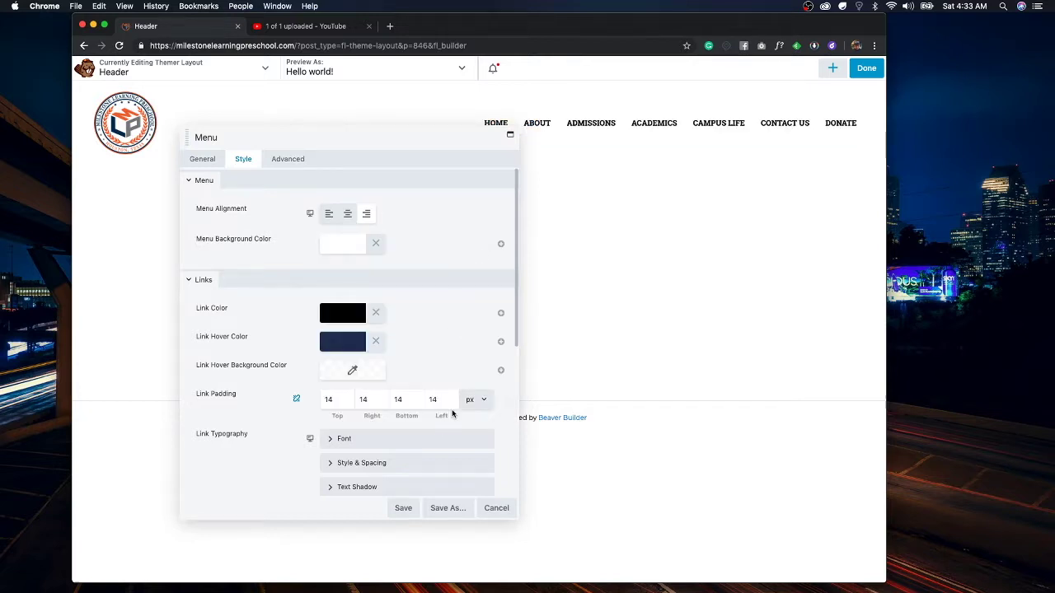
Set the menu's responsive style to Below Row and look over its style settings
left_click(217, 165)
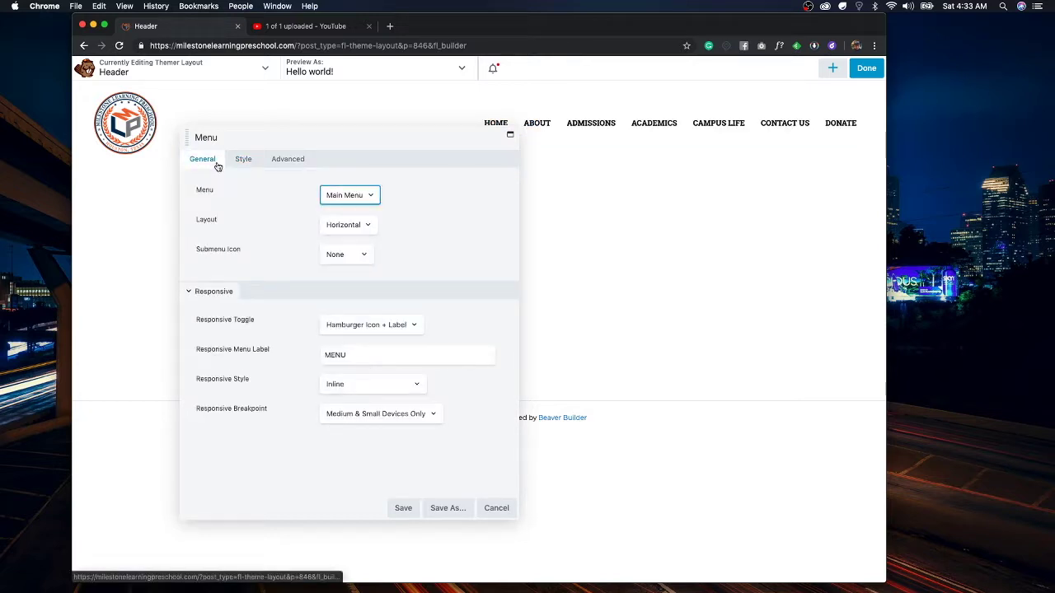
left_click(363, 379)
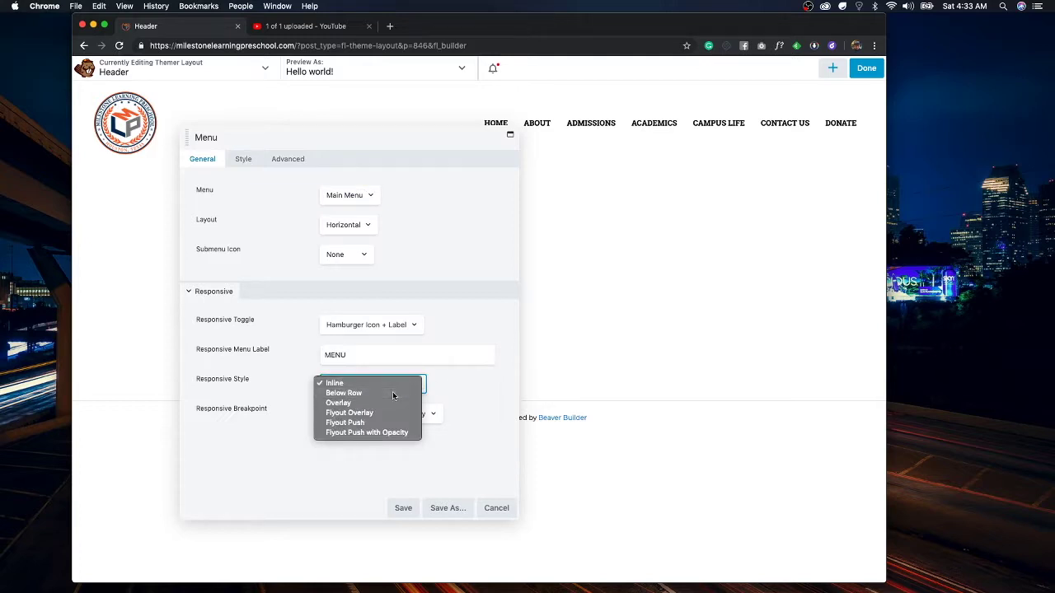
left_click(392, 394)
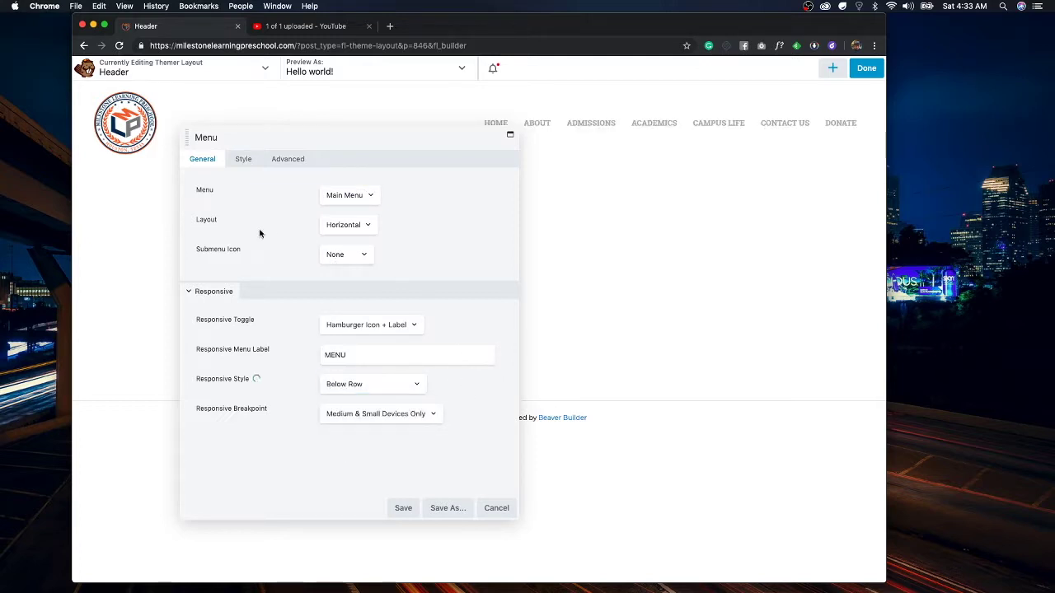
left_click(346, 225)
left_click(447, 230)
left_click(250, 167)
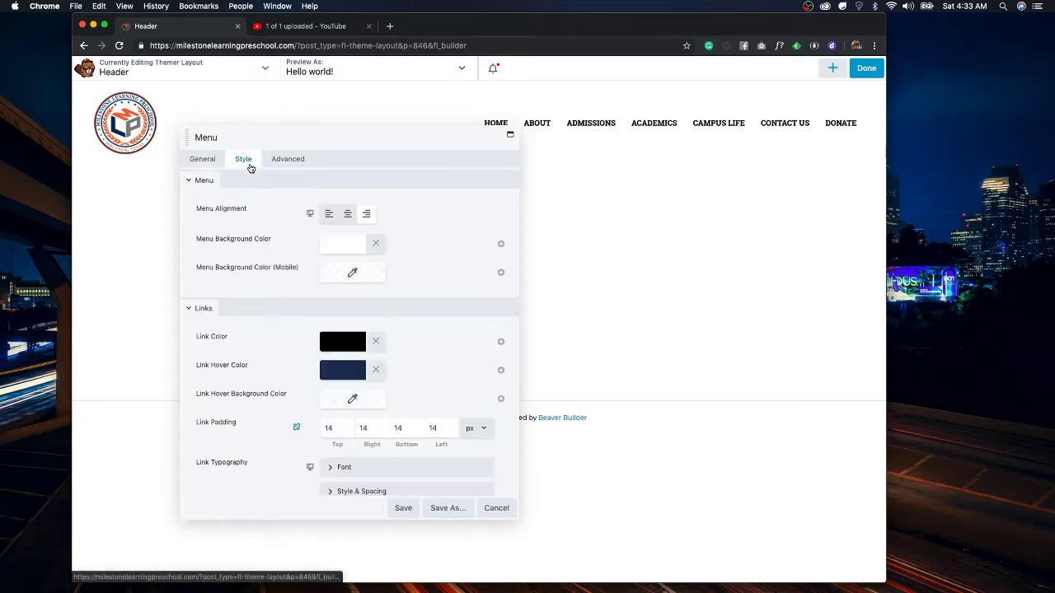
scroll(445, 343, "down", 3)
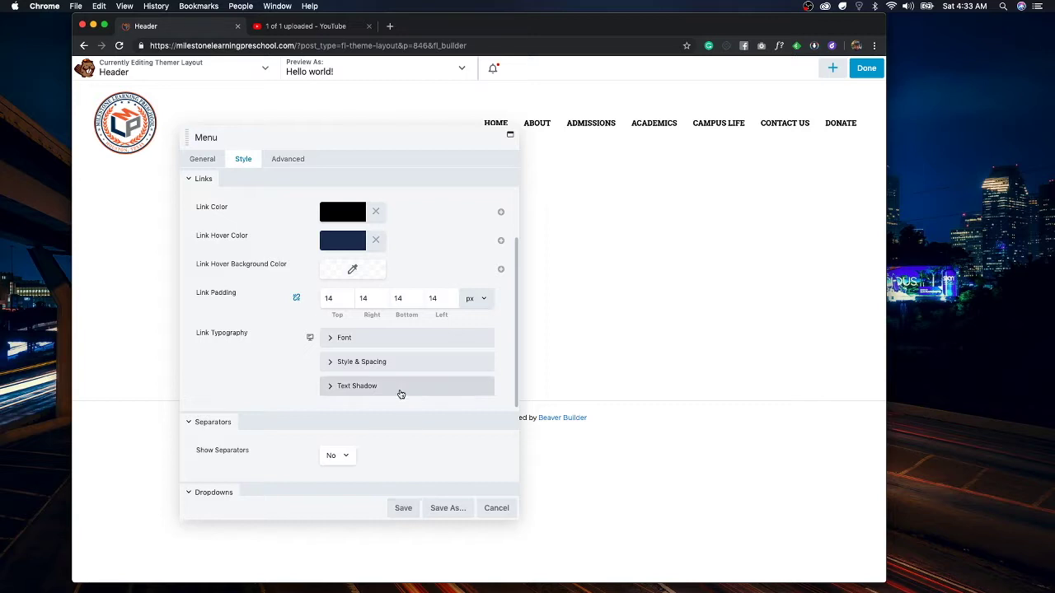
scroll(401, 393, "up", 3)
scroll(401, 393, "down", 1)
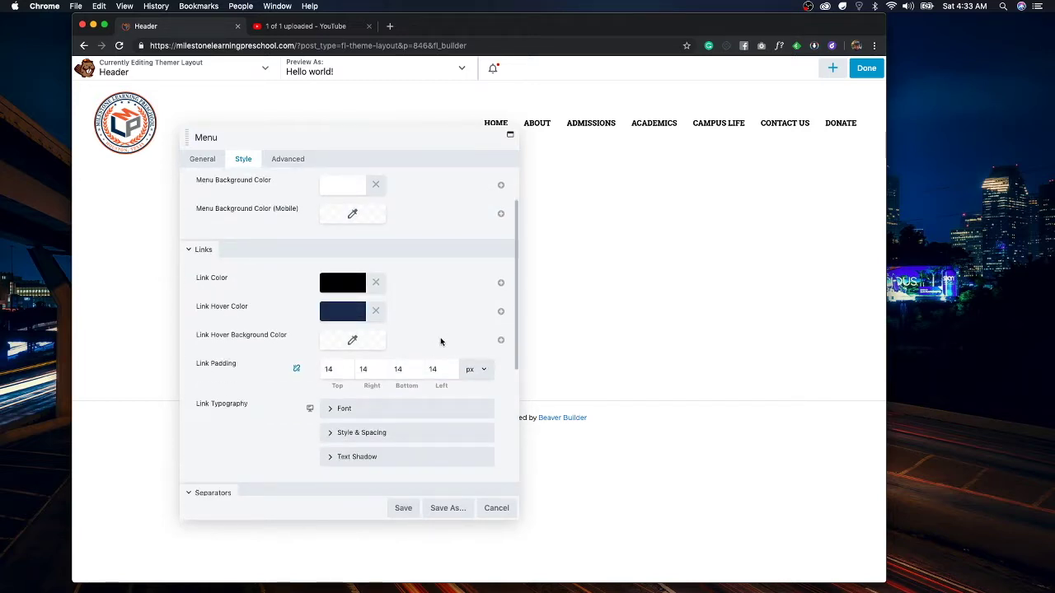
Preview the header at phone size, then return to editing
key("p")
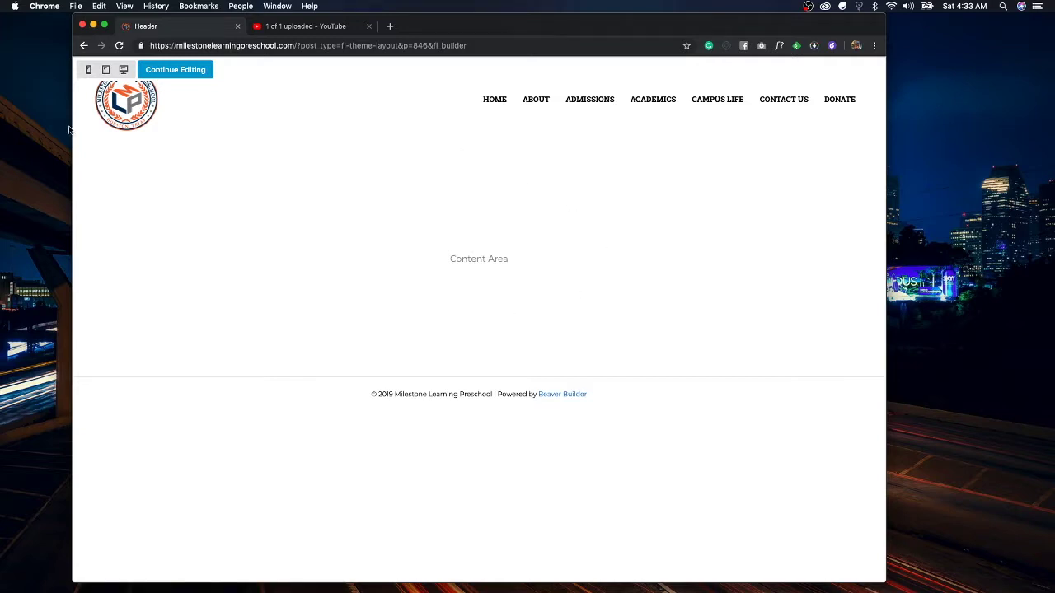
left_click(89, 72)
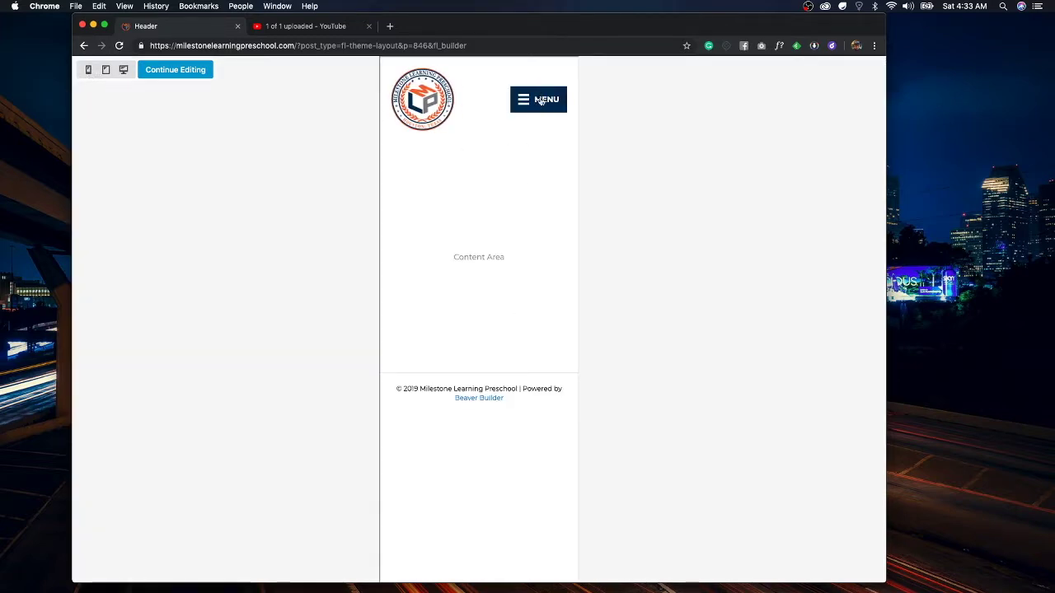
left_click(174, 76)
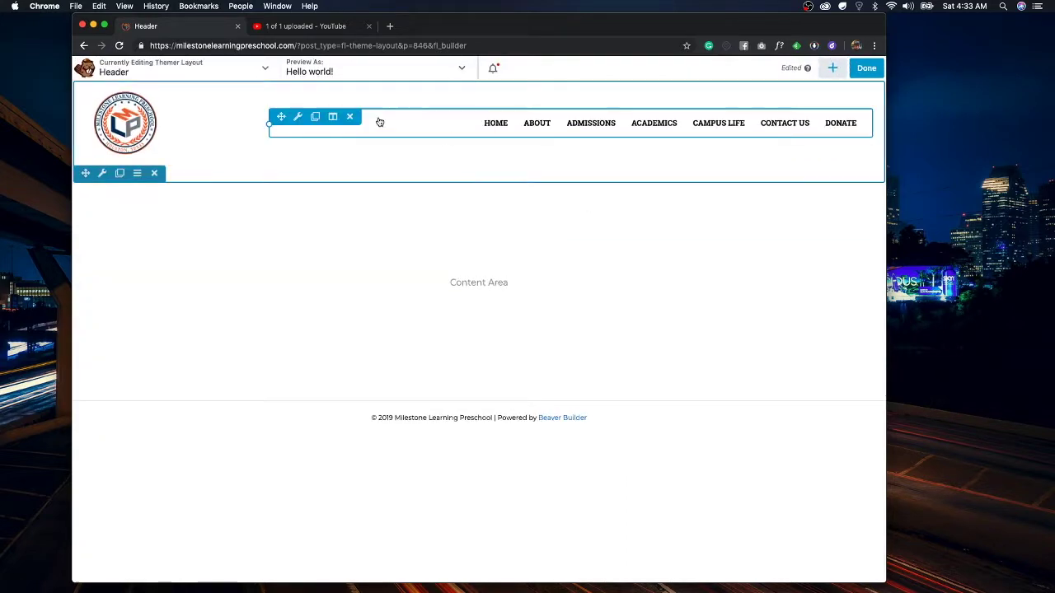
Clear the menu module's background color and save the menu settings
left_click(299, 120)
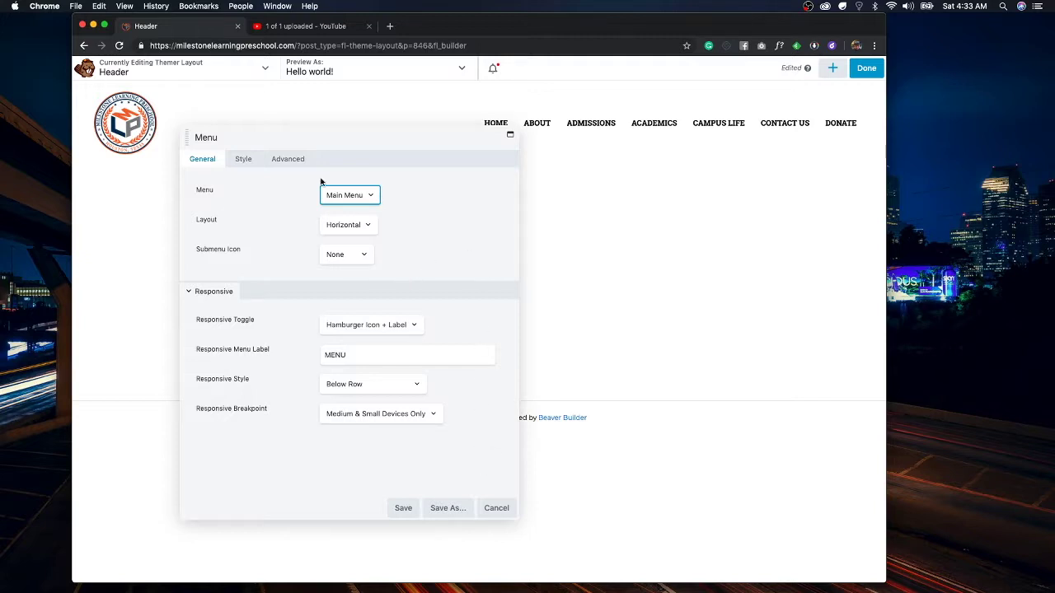
left_click(243, 159)
left_click(375, 245)
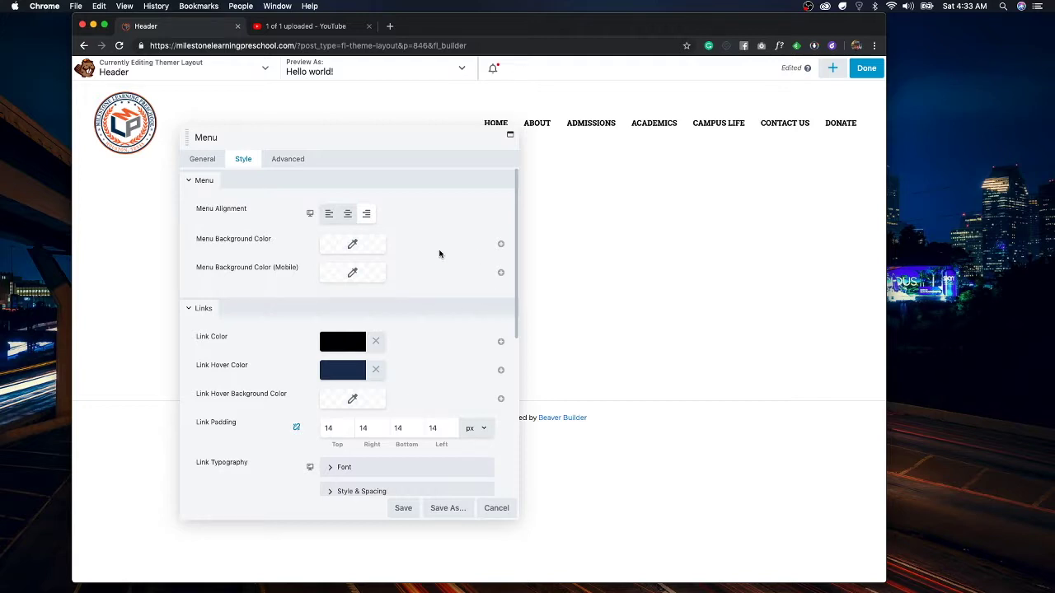
scroll(423, 381, "down", 2)
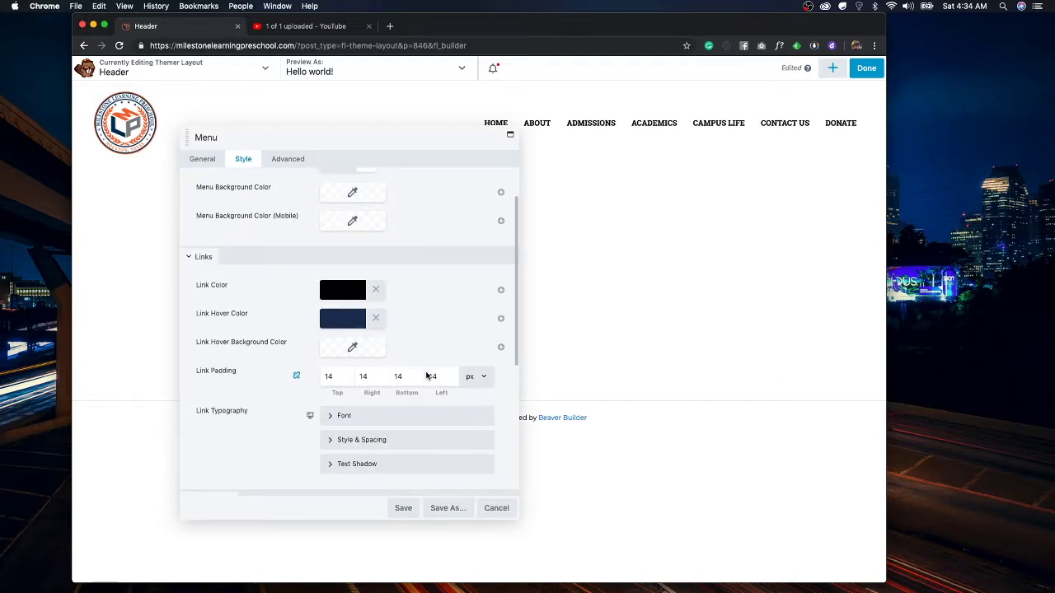
left_click(397, 508)
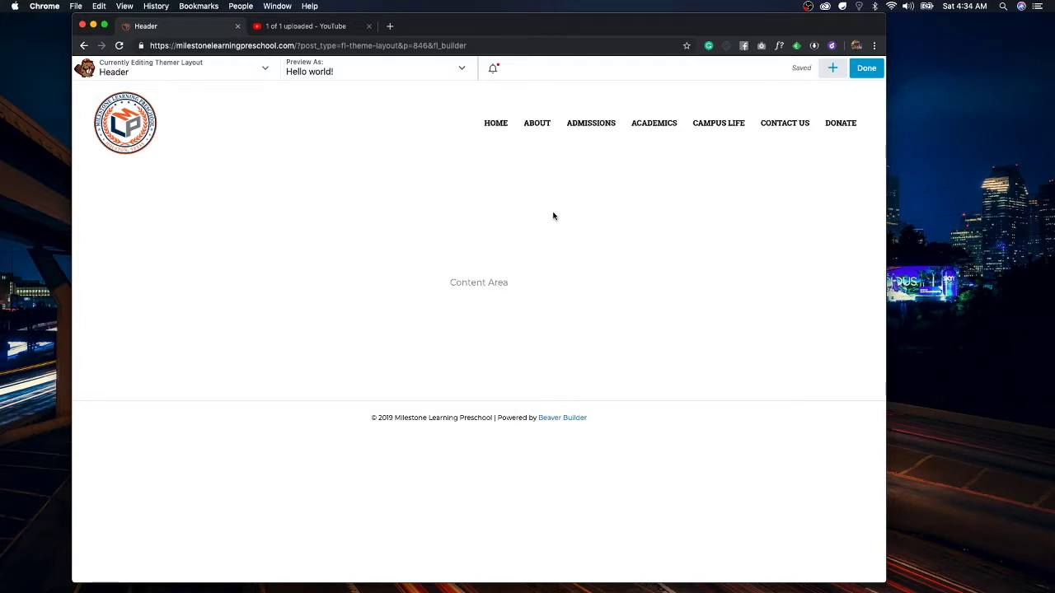
Preview the header at phone size and inspect the code of the mobile menu button
key("p")
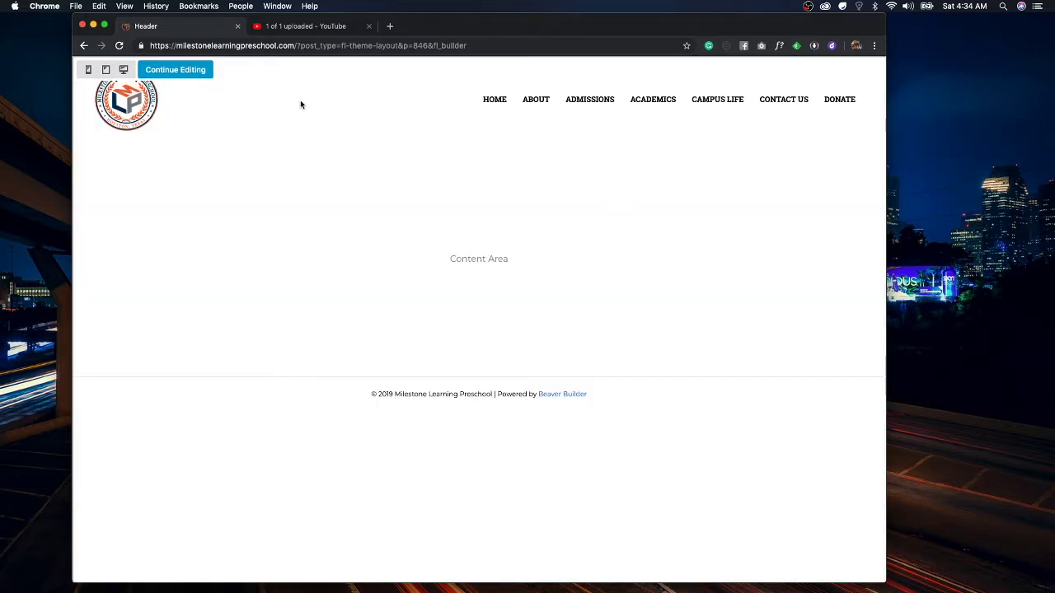
left_click(90, 71)
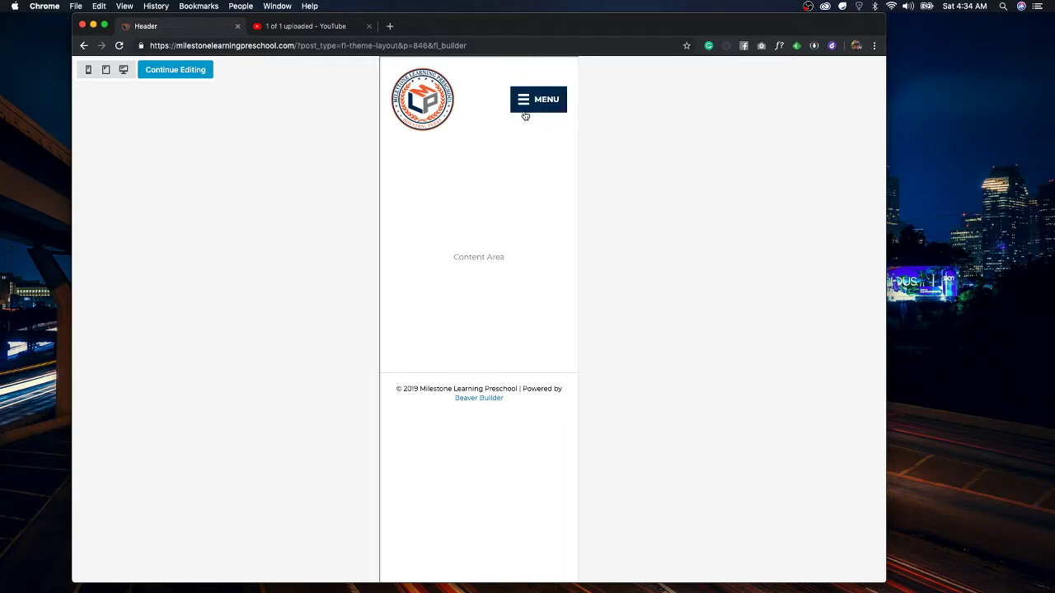
right_click(513, 109)
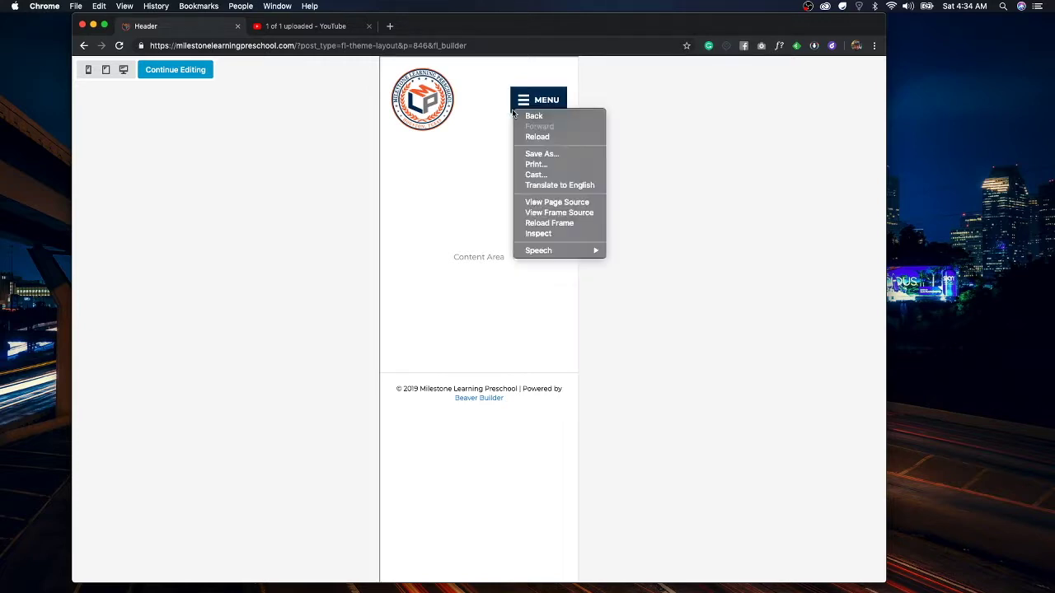
left_click(534, 233)
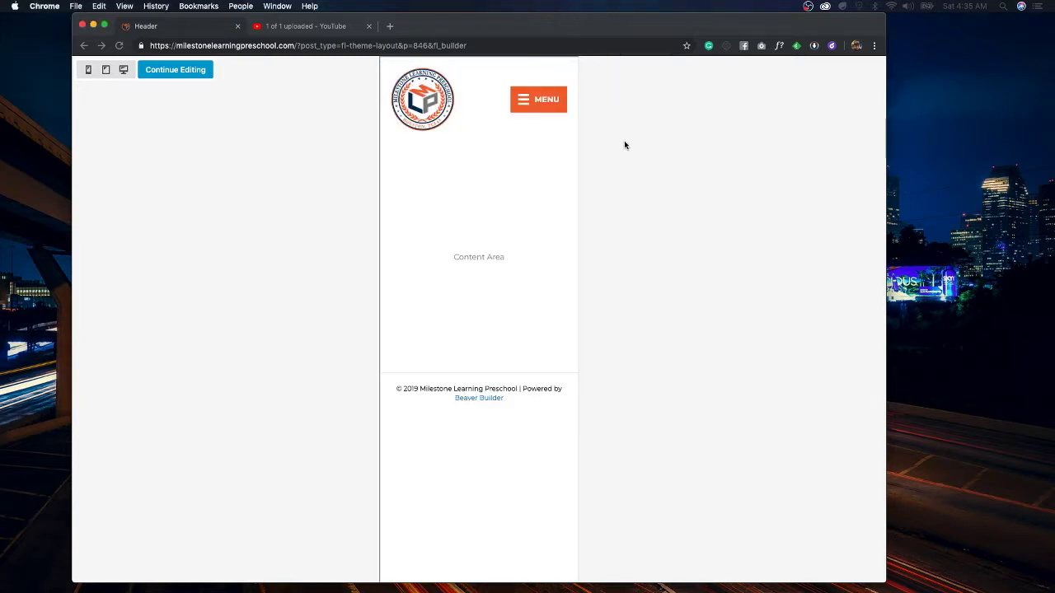
Leave the phone preview and publish the header layout
left_click(197, 72)
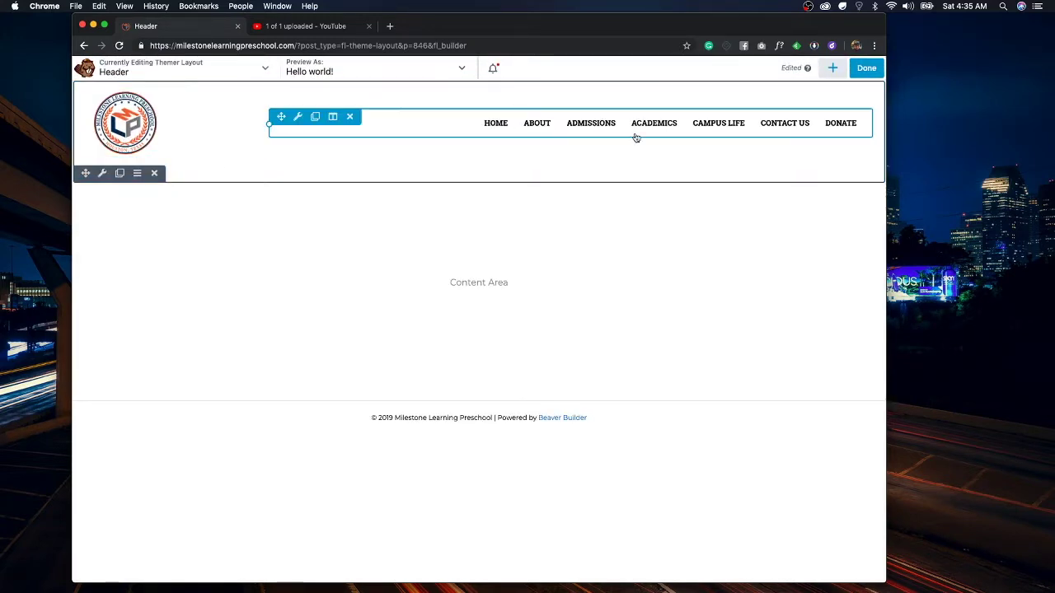
left_click(866, 68)
left_click(812, 69)
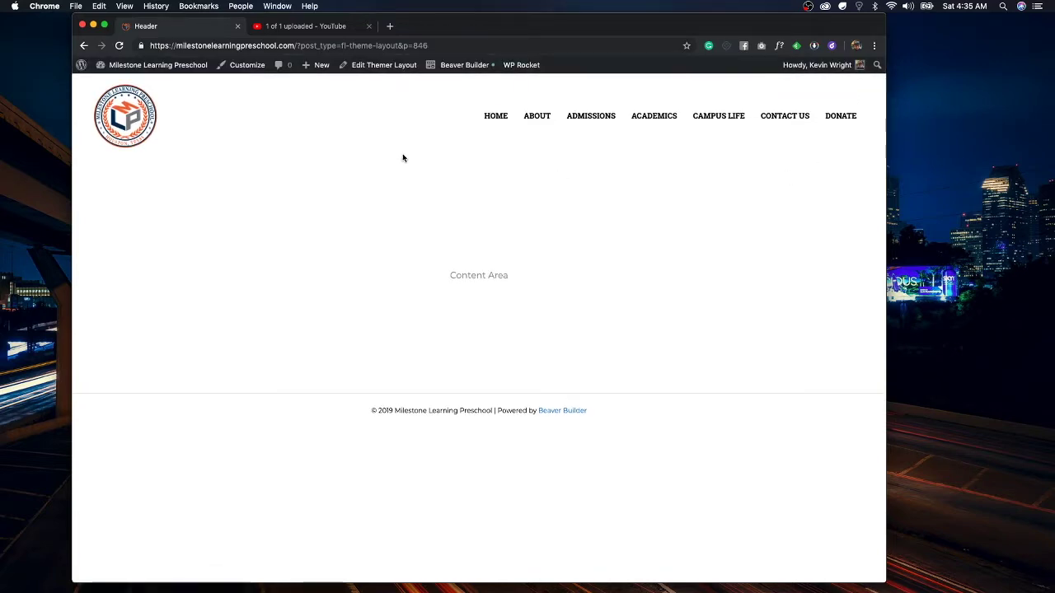
Reopen the header layout in the builder and open its custom CSS editor
left_click(244, 66)
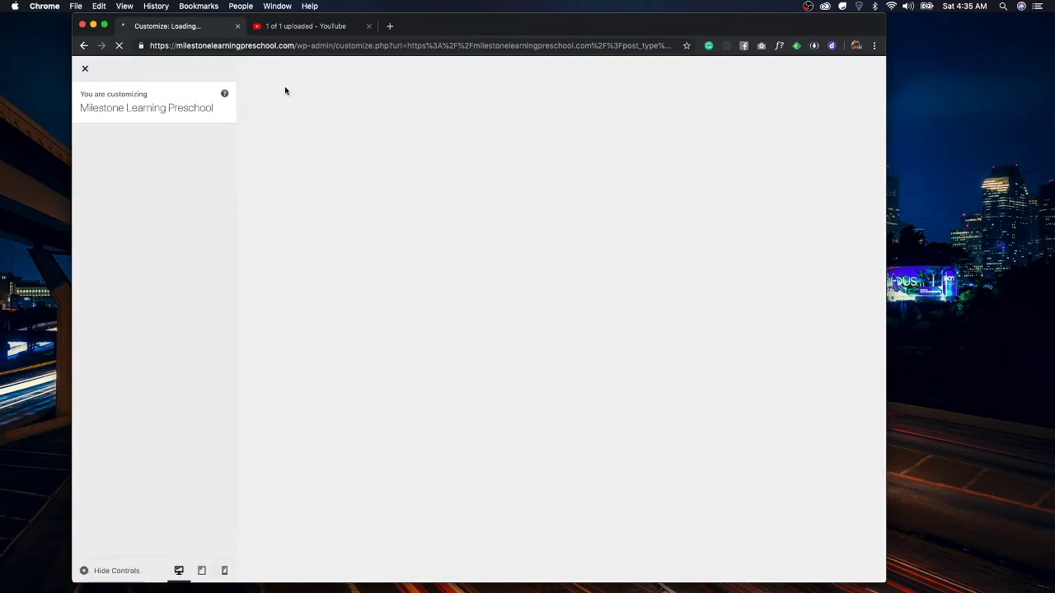
left_click(82, 71)
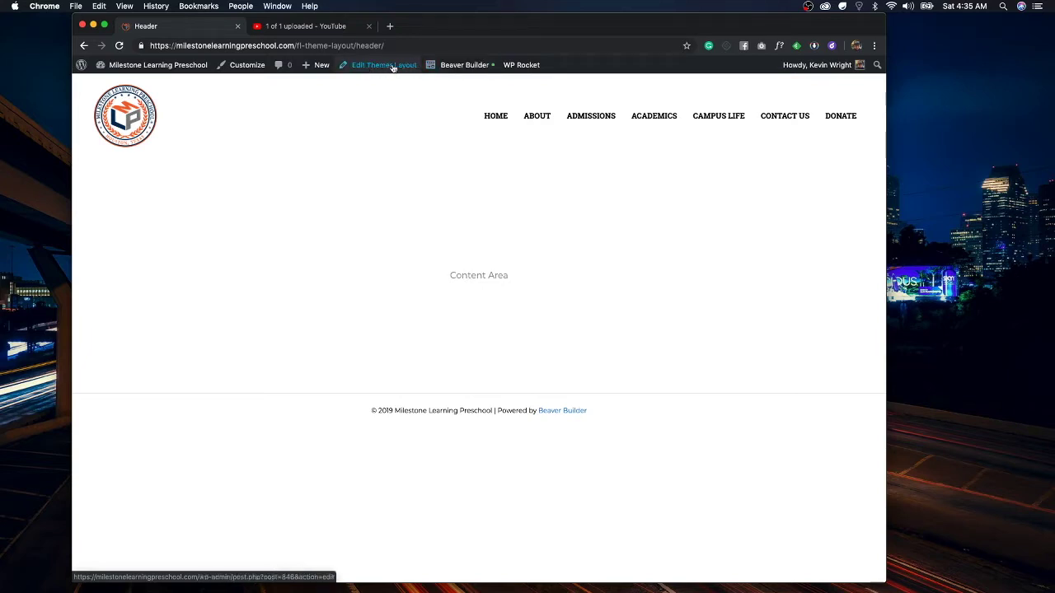
left_click(458, 66)
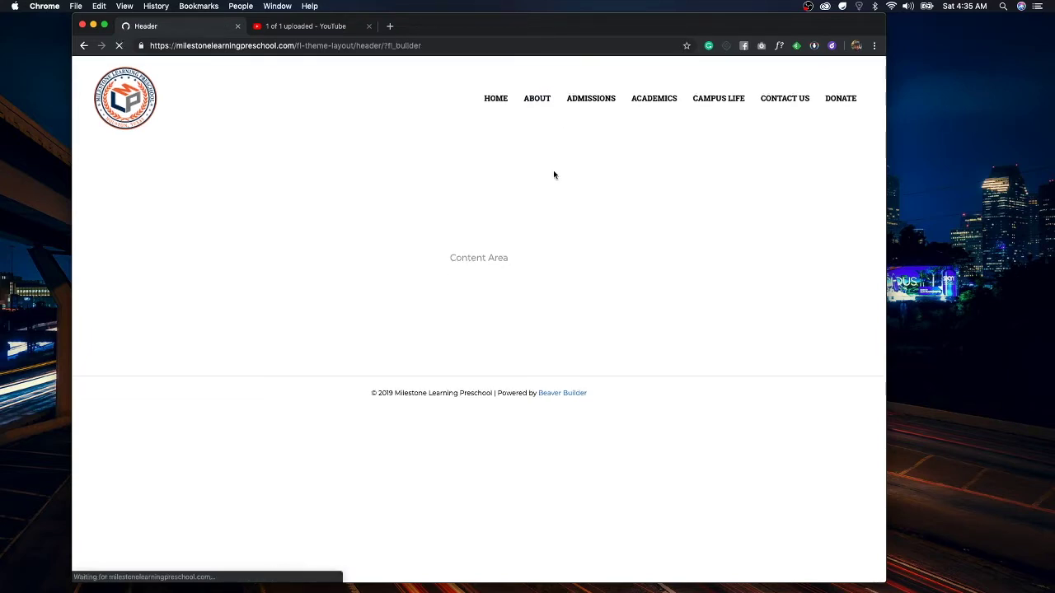
left_click(262, 70)
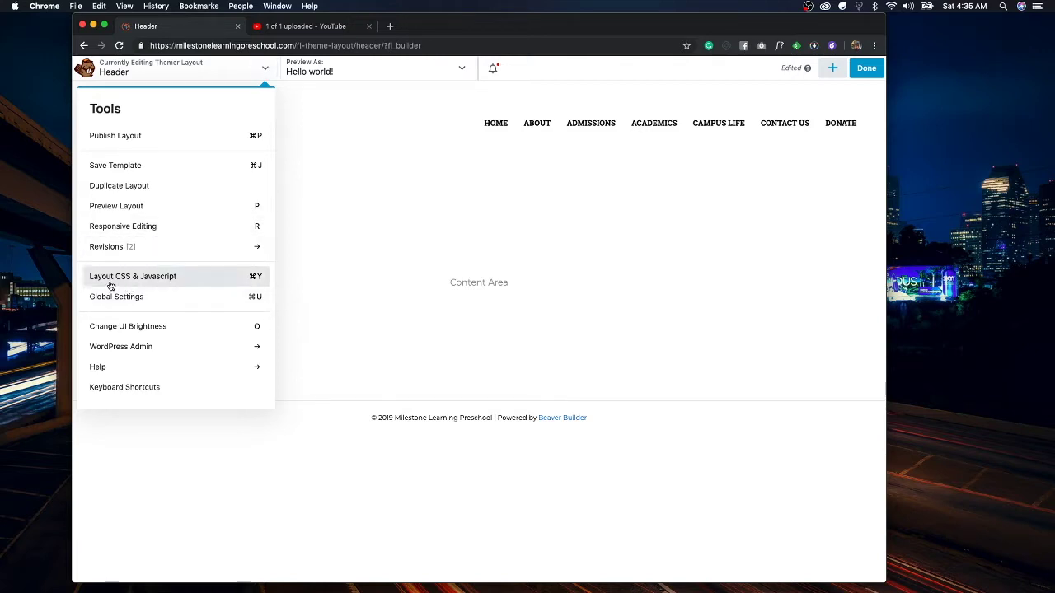
left_click(136, 278)
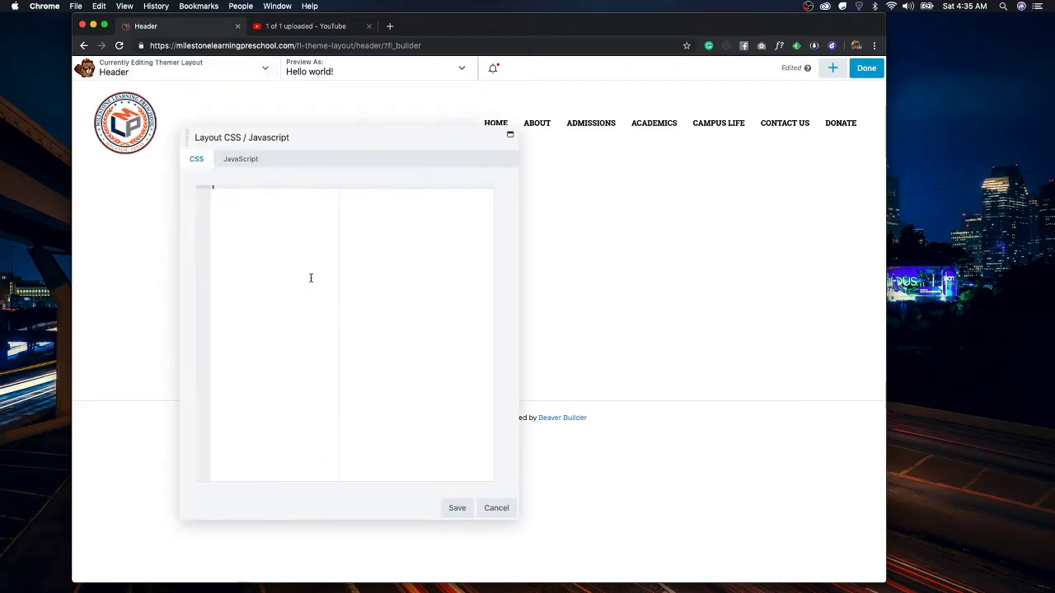
Add a CSS rule giving .fl-node-5d3c183431b42 .fl-menu-mobile-toggle a background-color of #f26531, and save the layout CSS
type(".fl-node-5d3c183431b42 .fl-menu-mobile-toggle {     font-size: 14px;     text-transform: uppercase;     color: #000000;     padding-left: 14px;     padding-right: 14px;     padding-top: 14px;     padding-bottom: 14px;     border-color: rgba( 0,0,0,0.1 );     background-color: #f26531; }")
left_click_drag(356, 251, 194, 200)
key("BackSpace")
key("BackSpace")
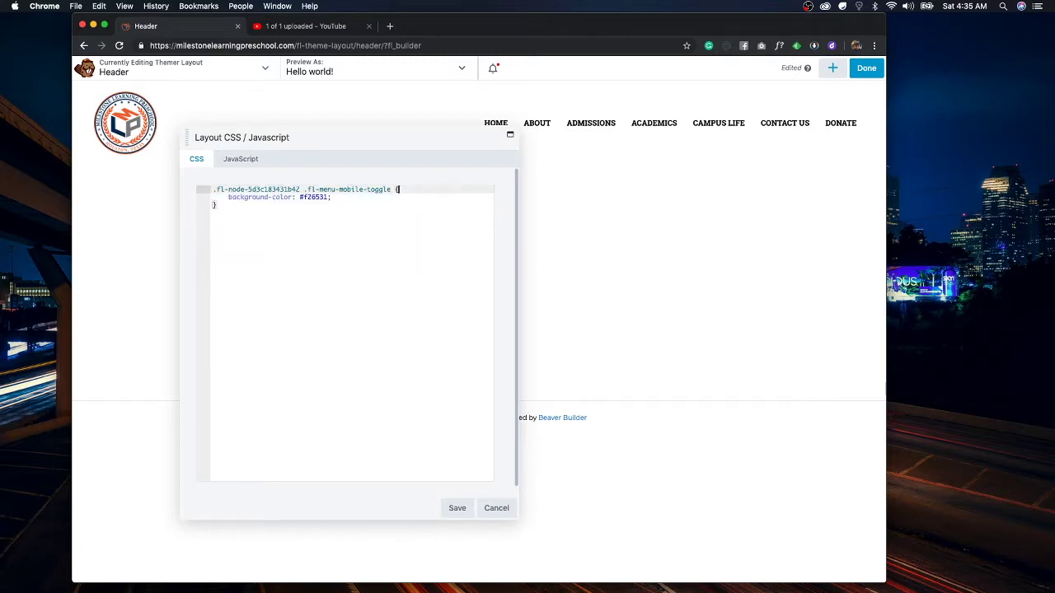
left_click(228, 206)
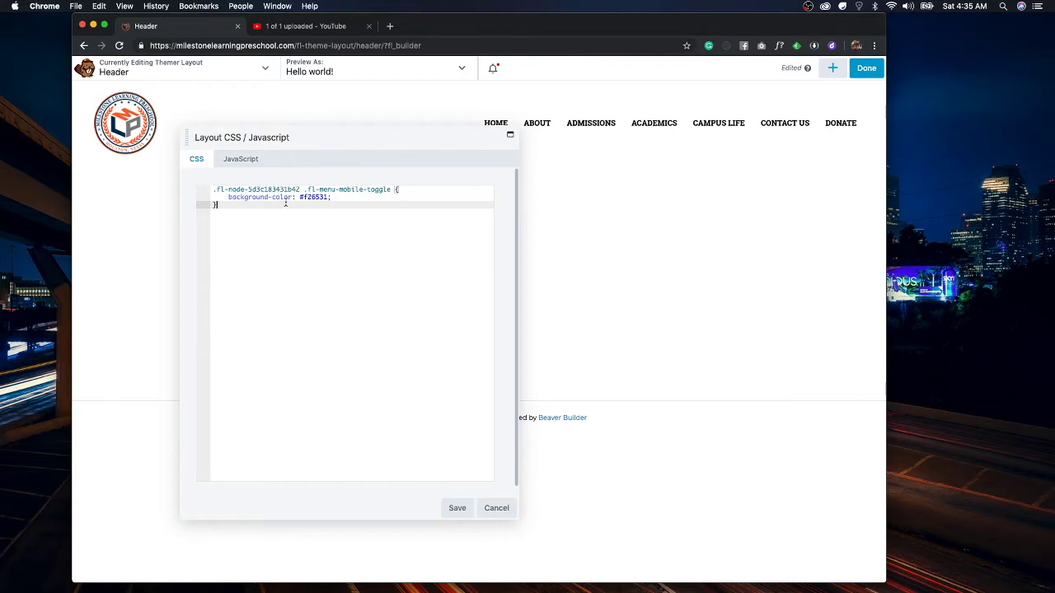
left_click(328, 197)
left_click_drag(329, 197, 300, 198)
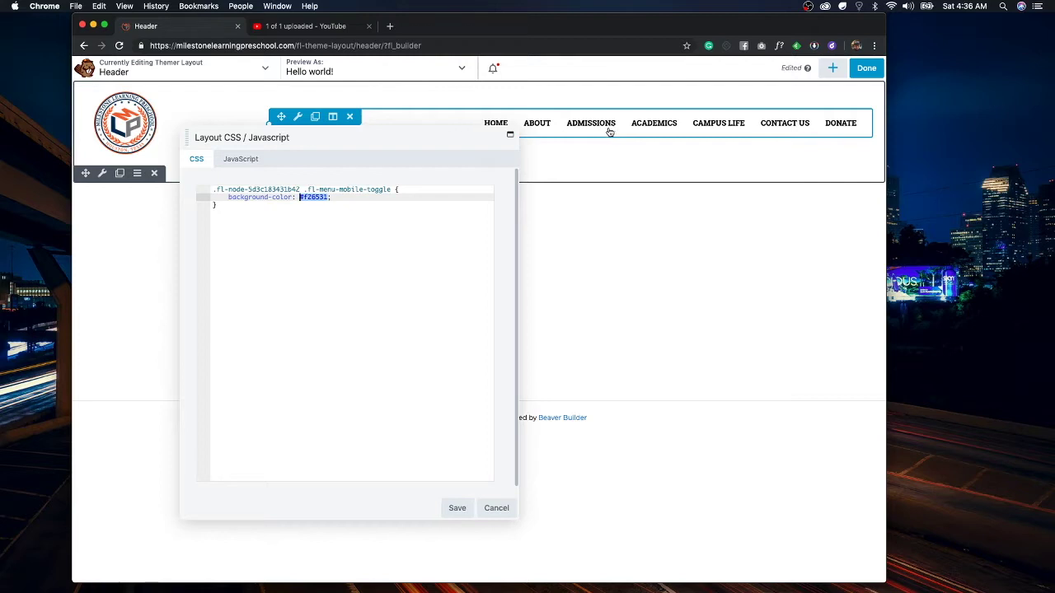
left_click(456, 508)
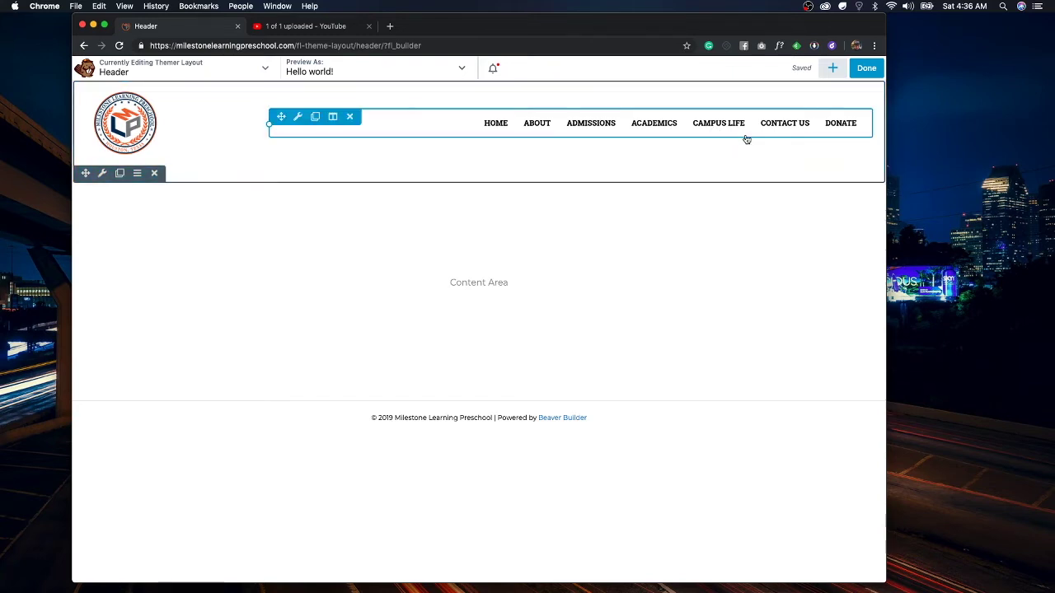
Preview the header at tablet, phone and desktop sizes to check the menu and its mobile toggle
key("p")
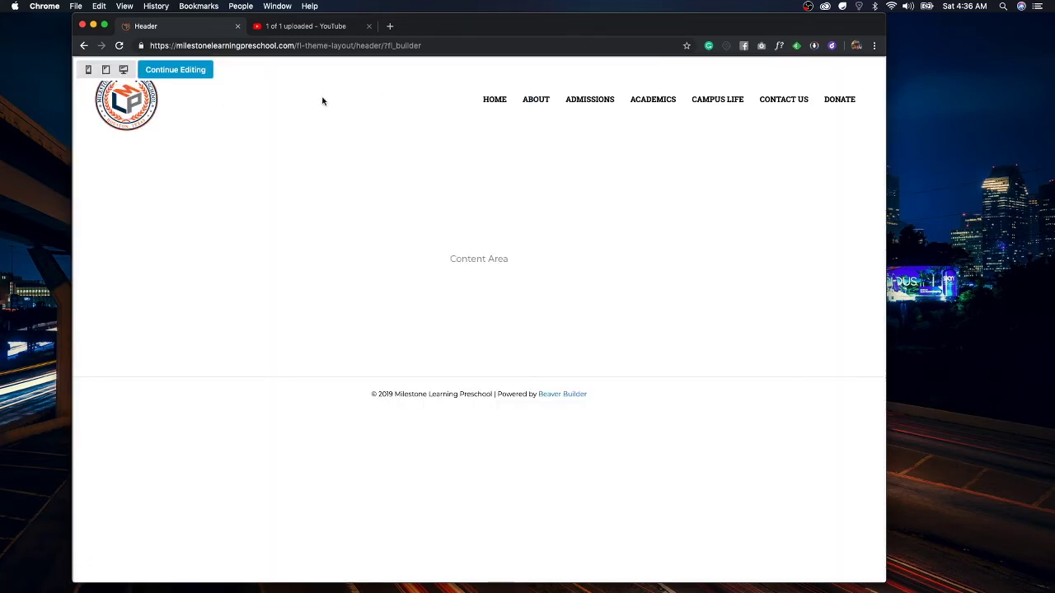
left_click(104, 70)
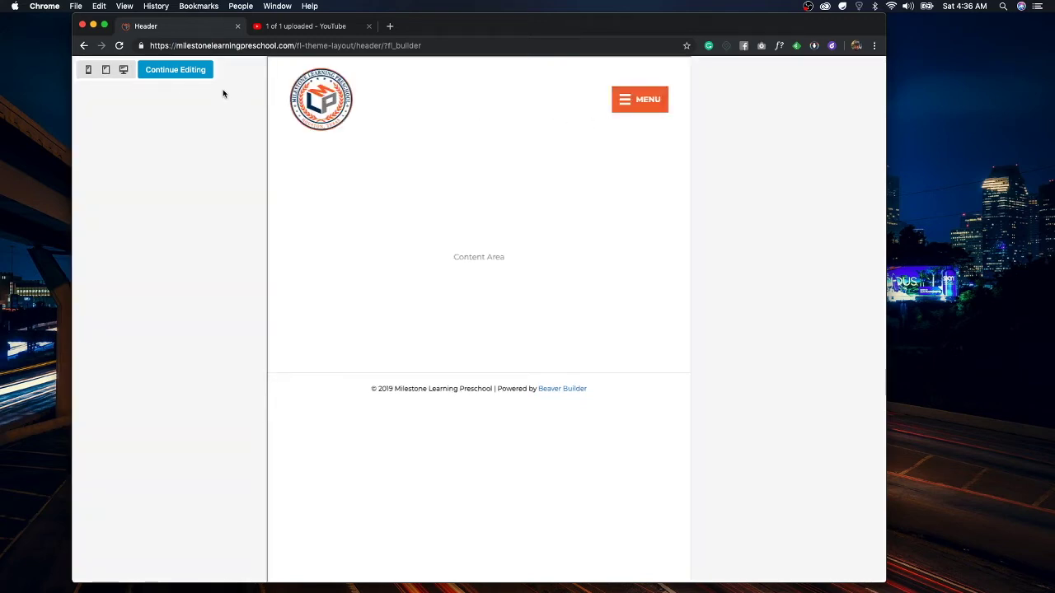
left_click(88, 69)
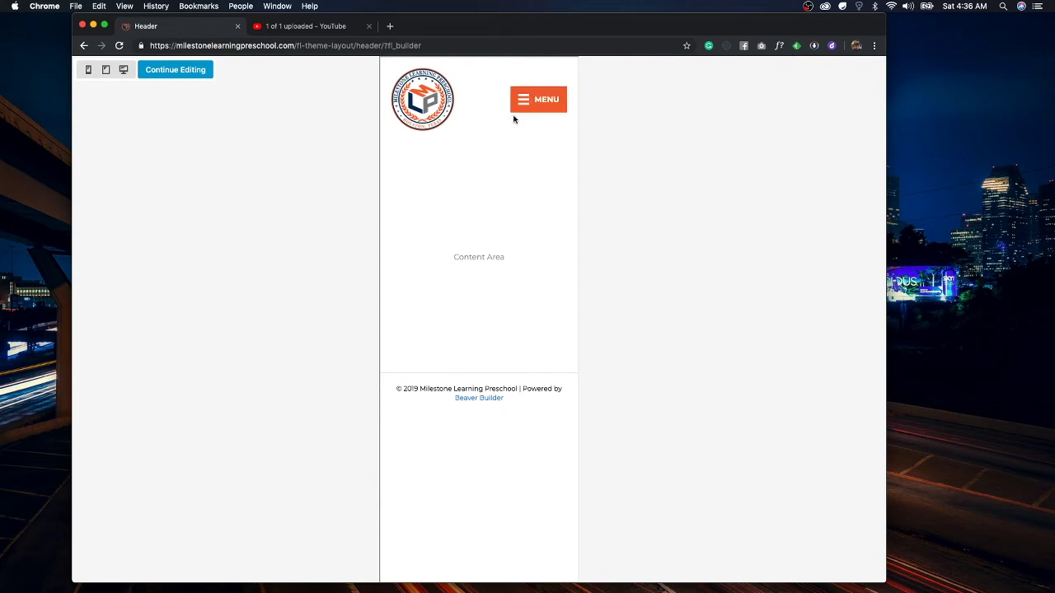
left_click(124, 70)
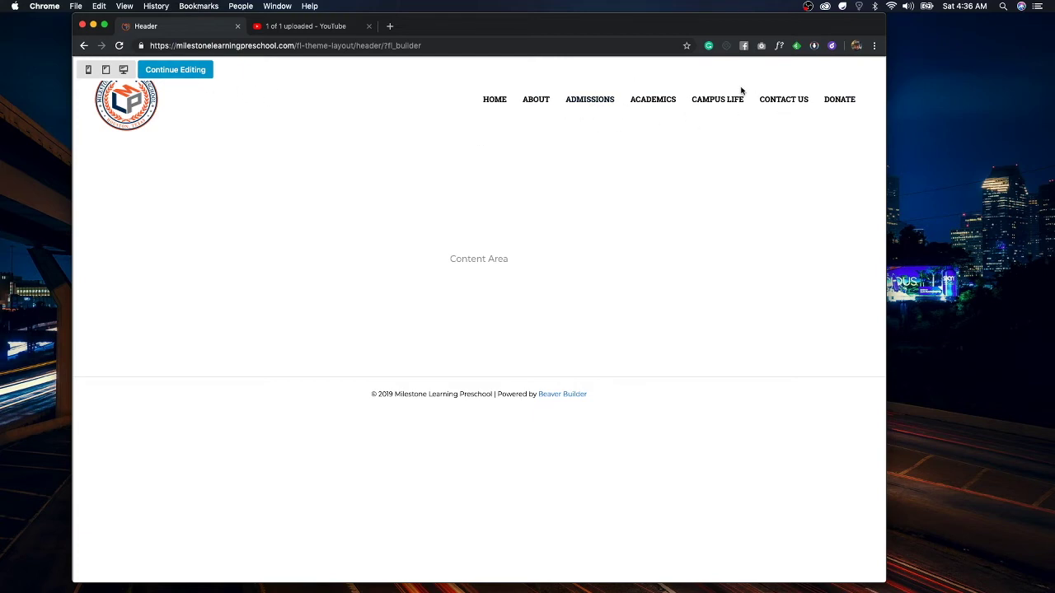
Return from the preview to editing and publish the header layout
left_click(188, 74)
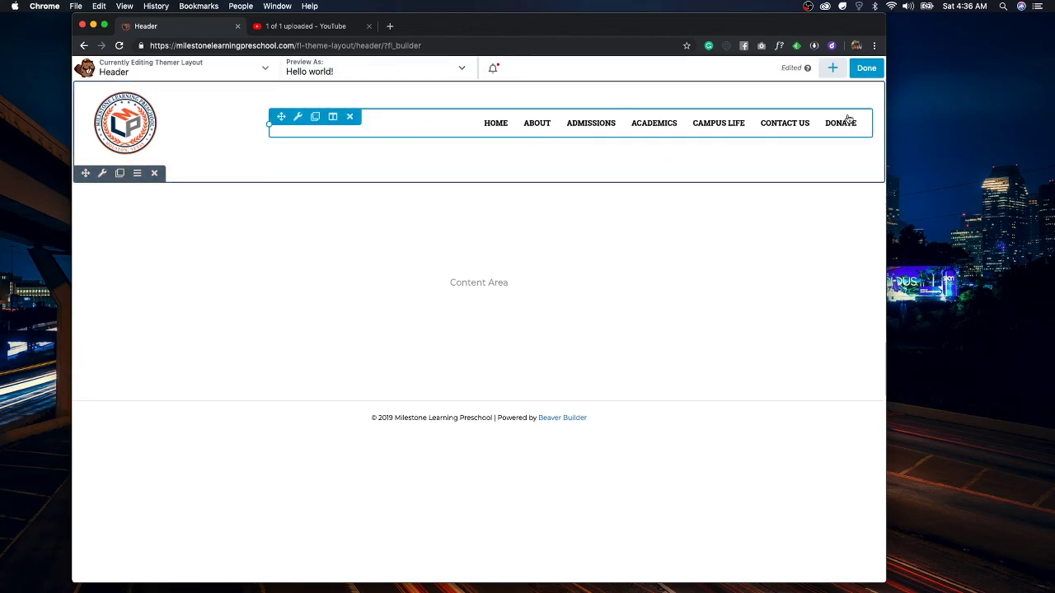
left_click(866, 69)
left_click(812, 67)
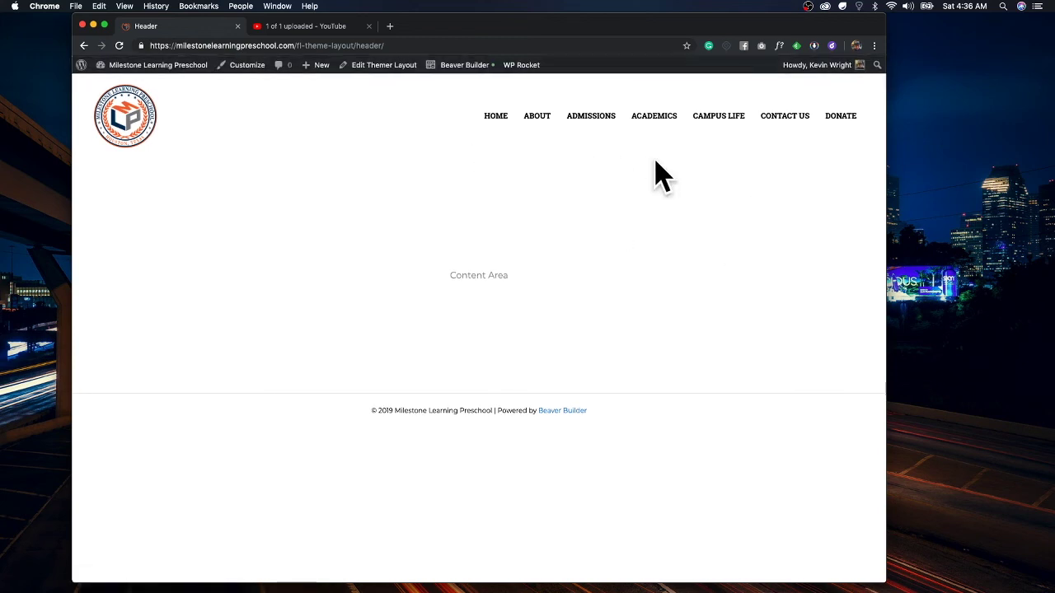